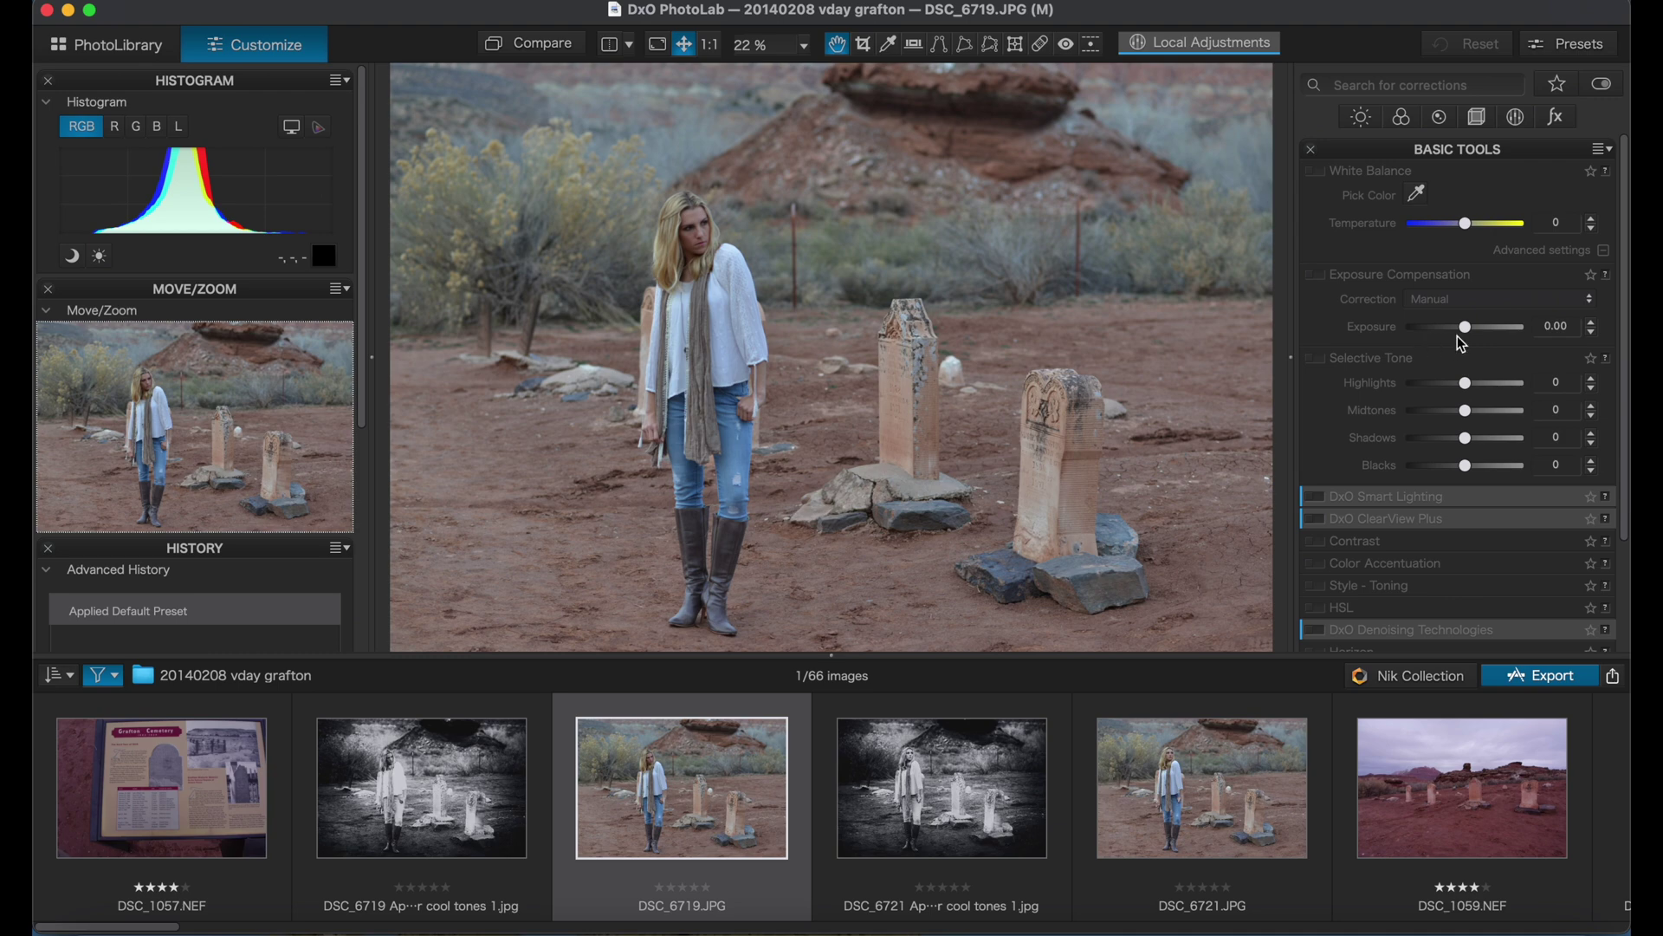
Try the DxO Smart Lighting correction on the photo and switch it off again.
mouse_move(1417, 511)
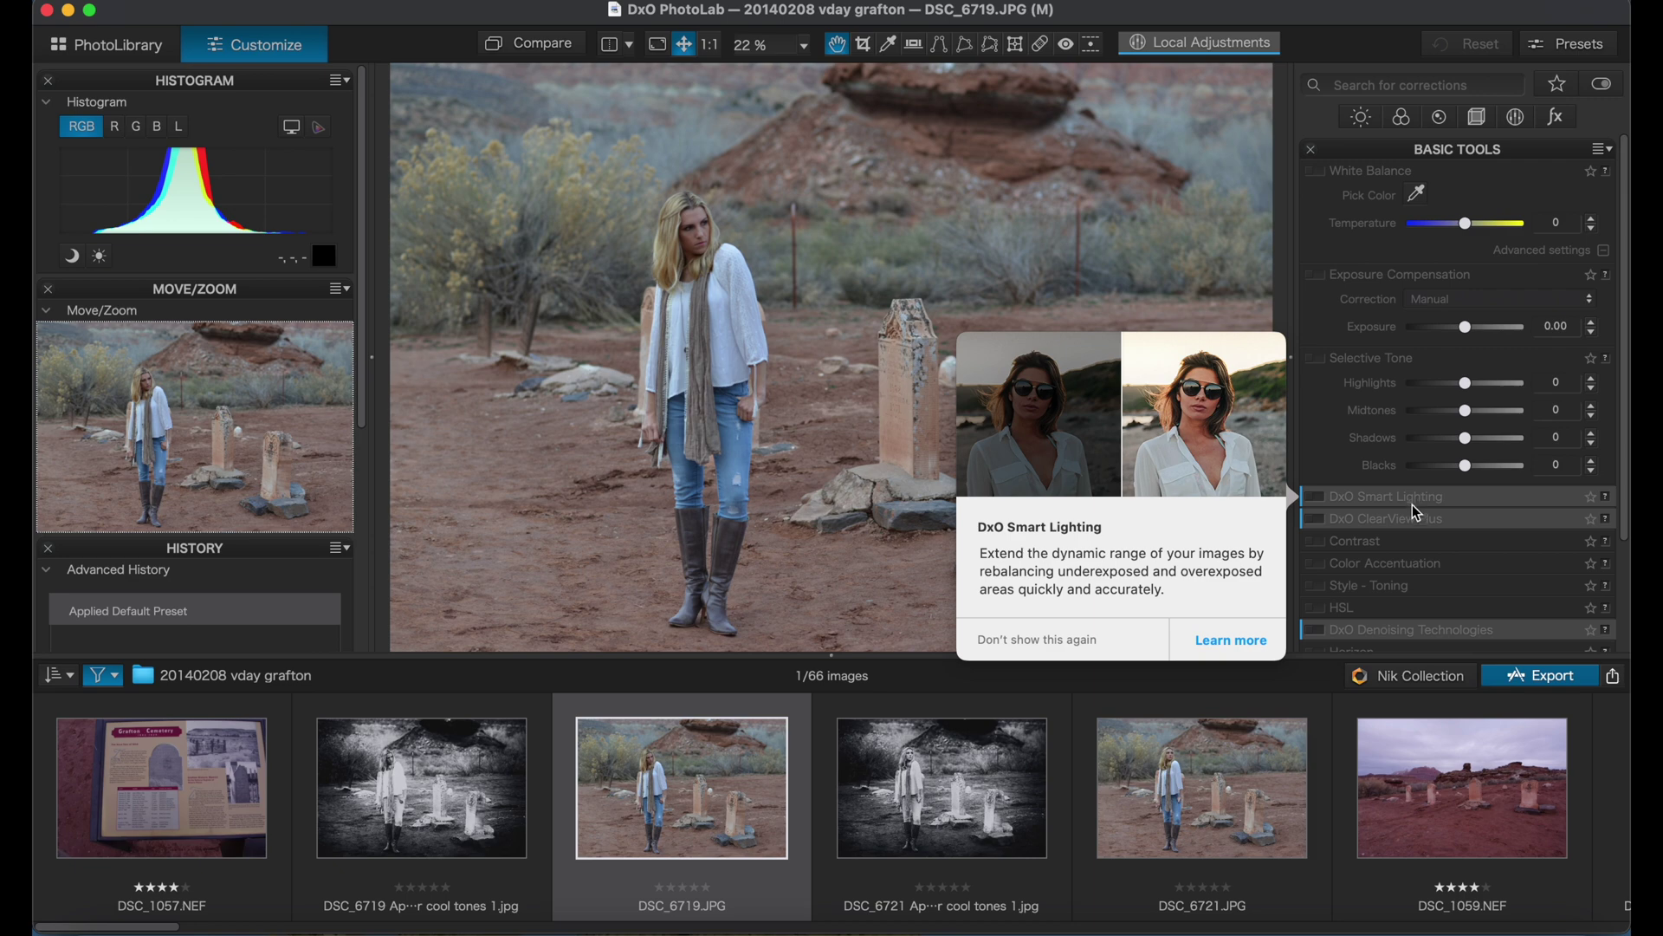
mouse_move(1355, 493)
mouse_move(1301, 521)
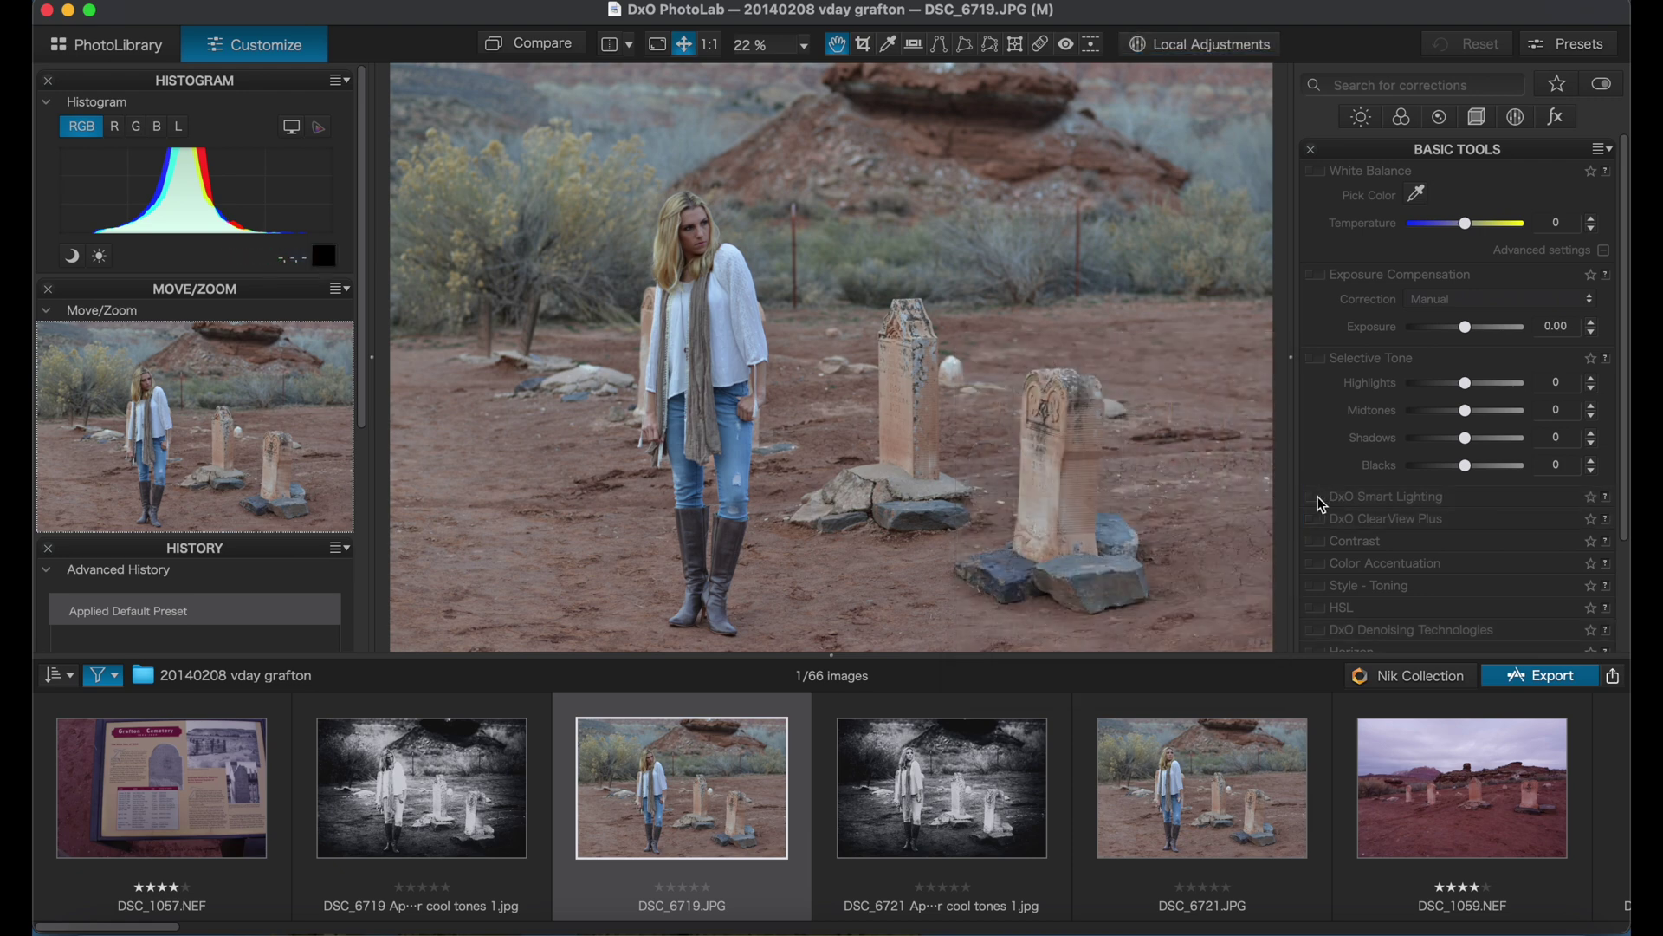
left_click(1319, 499)
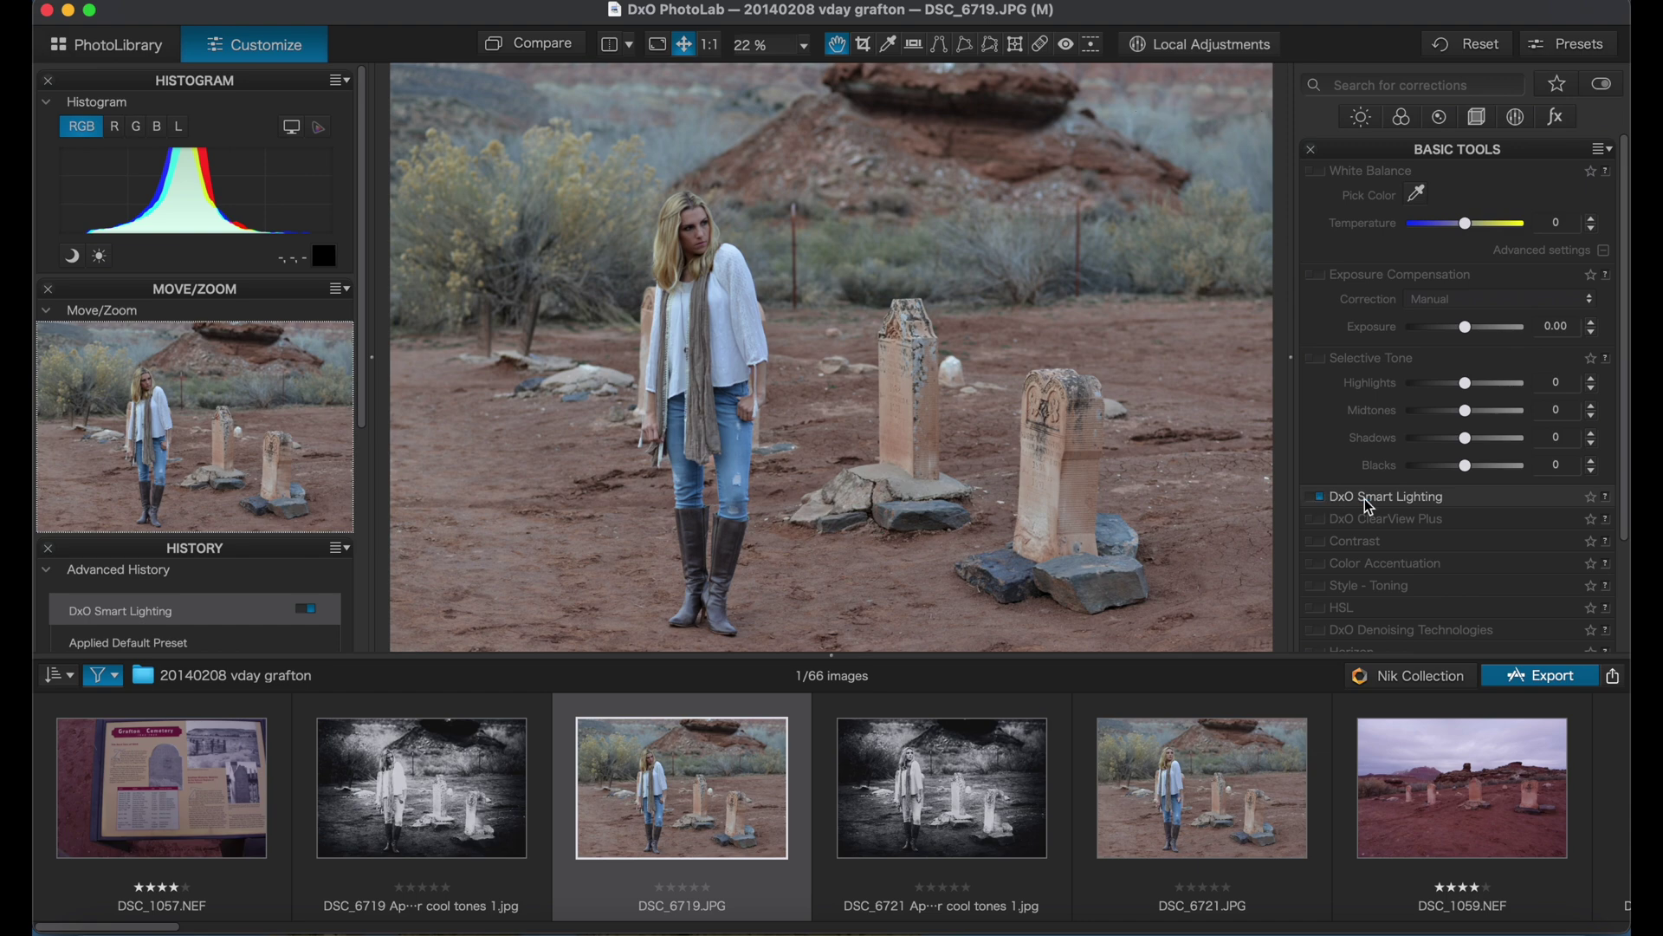
left_click(1318, 500)
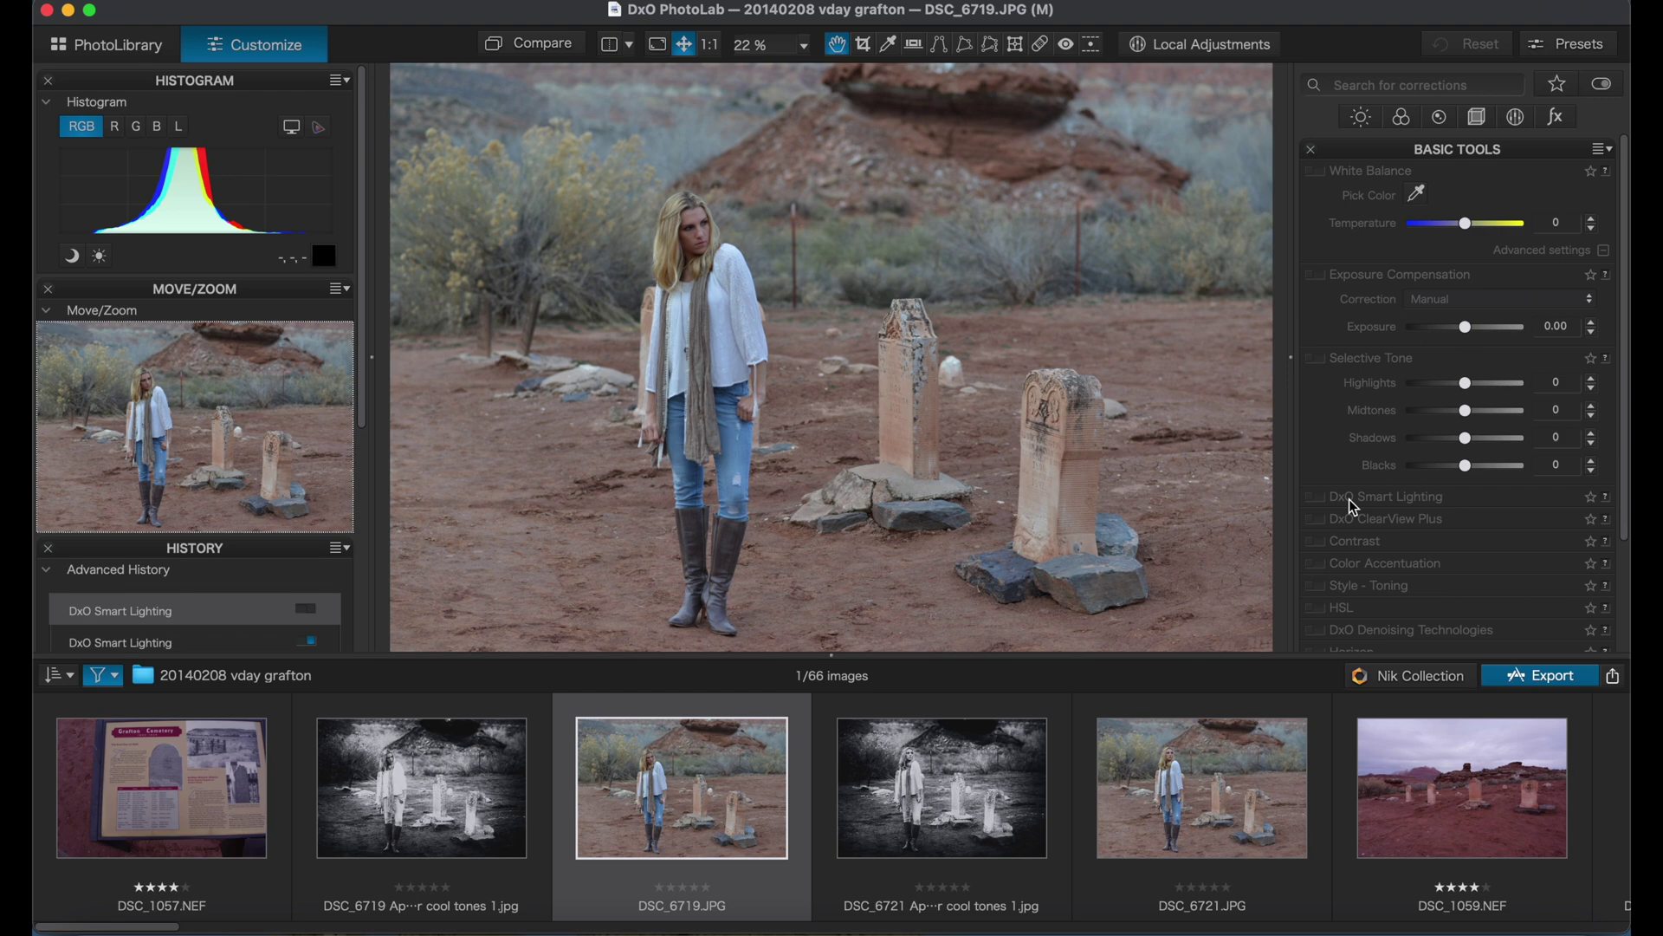
Straighten the photo with the Crop tool by rotating the horizon to about -0.67, keeping the original aspect ratio.
scroll(1354, 508, "down", 2)
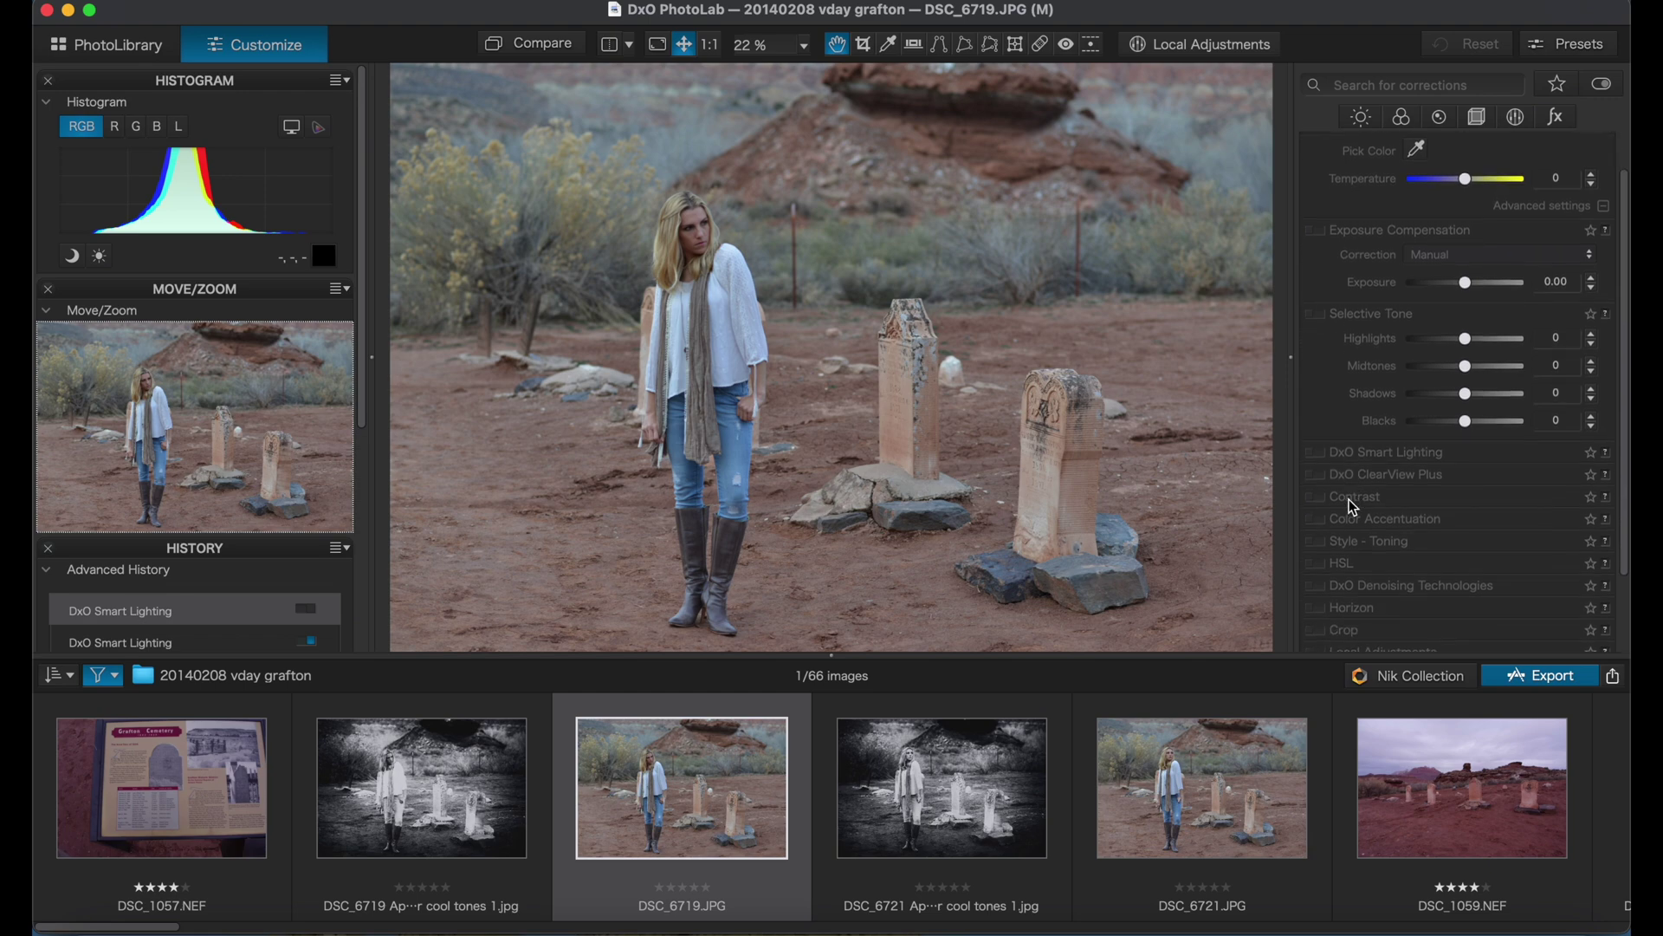
scroll(1354, 508, "down", 4)
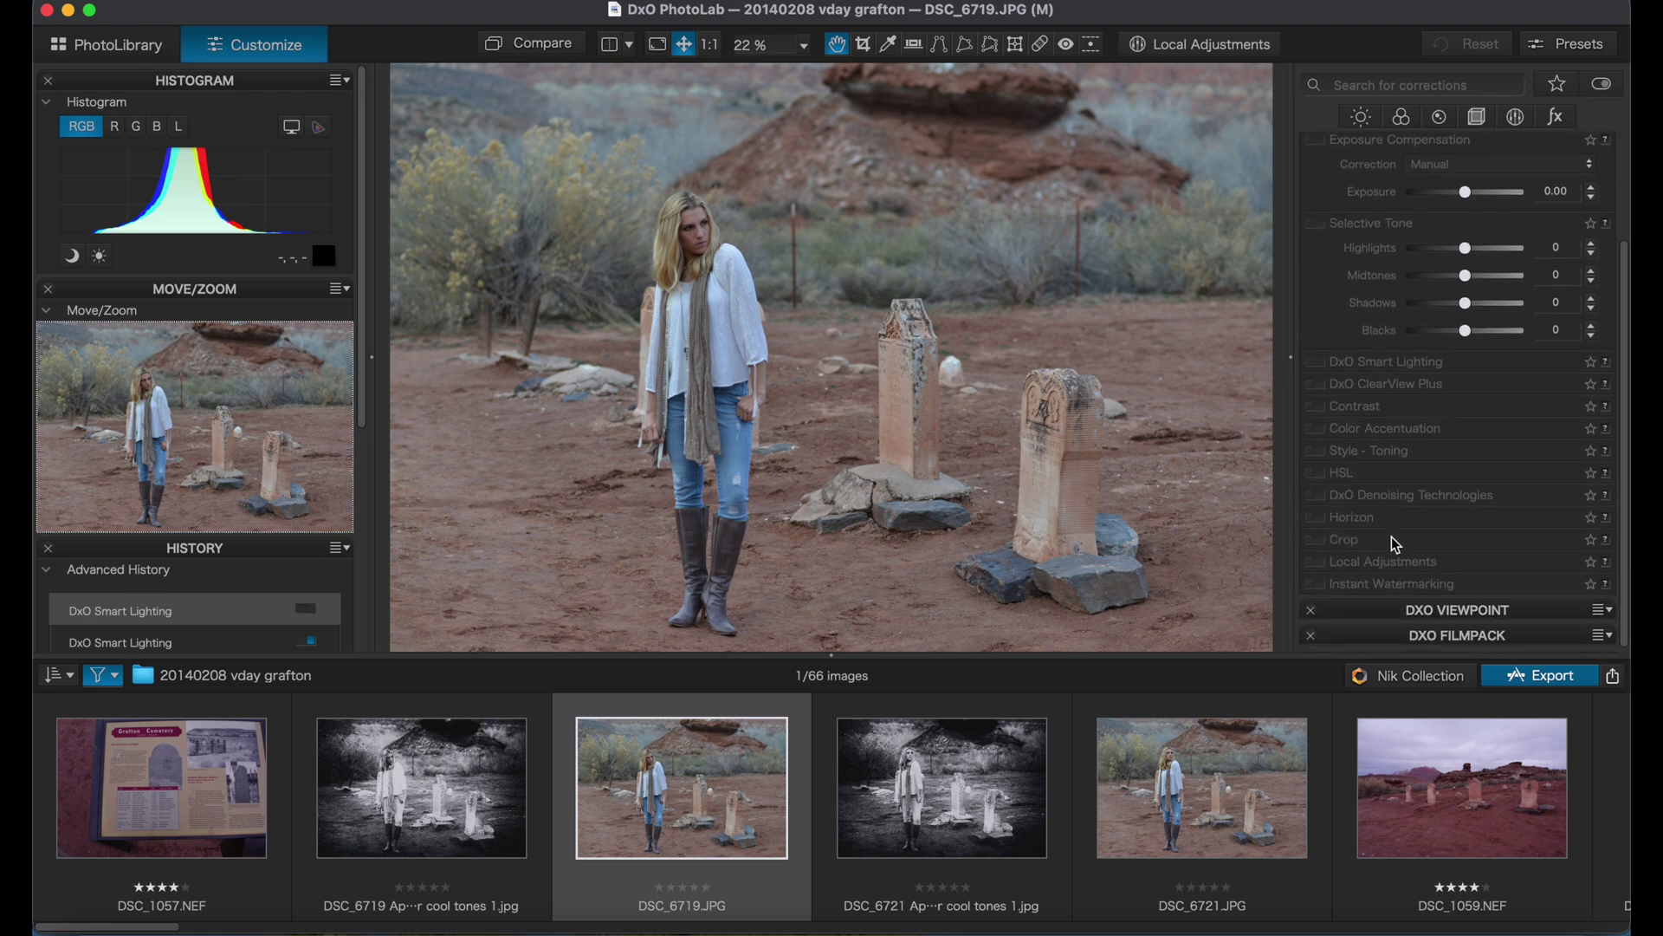
left_click(1396, 541)
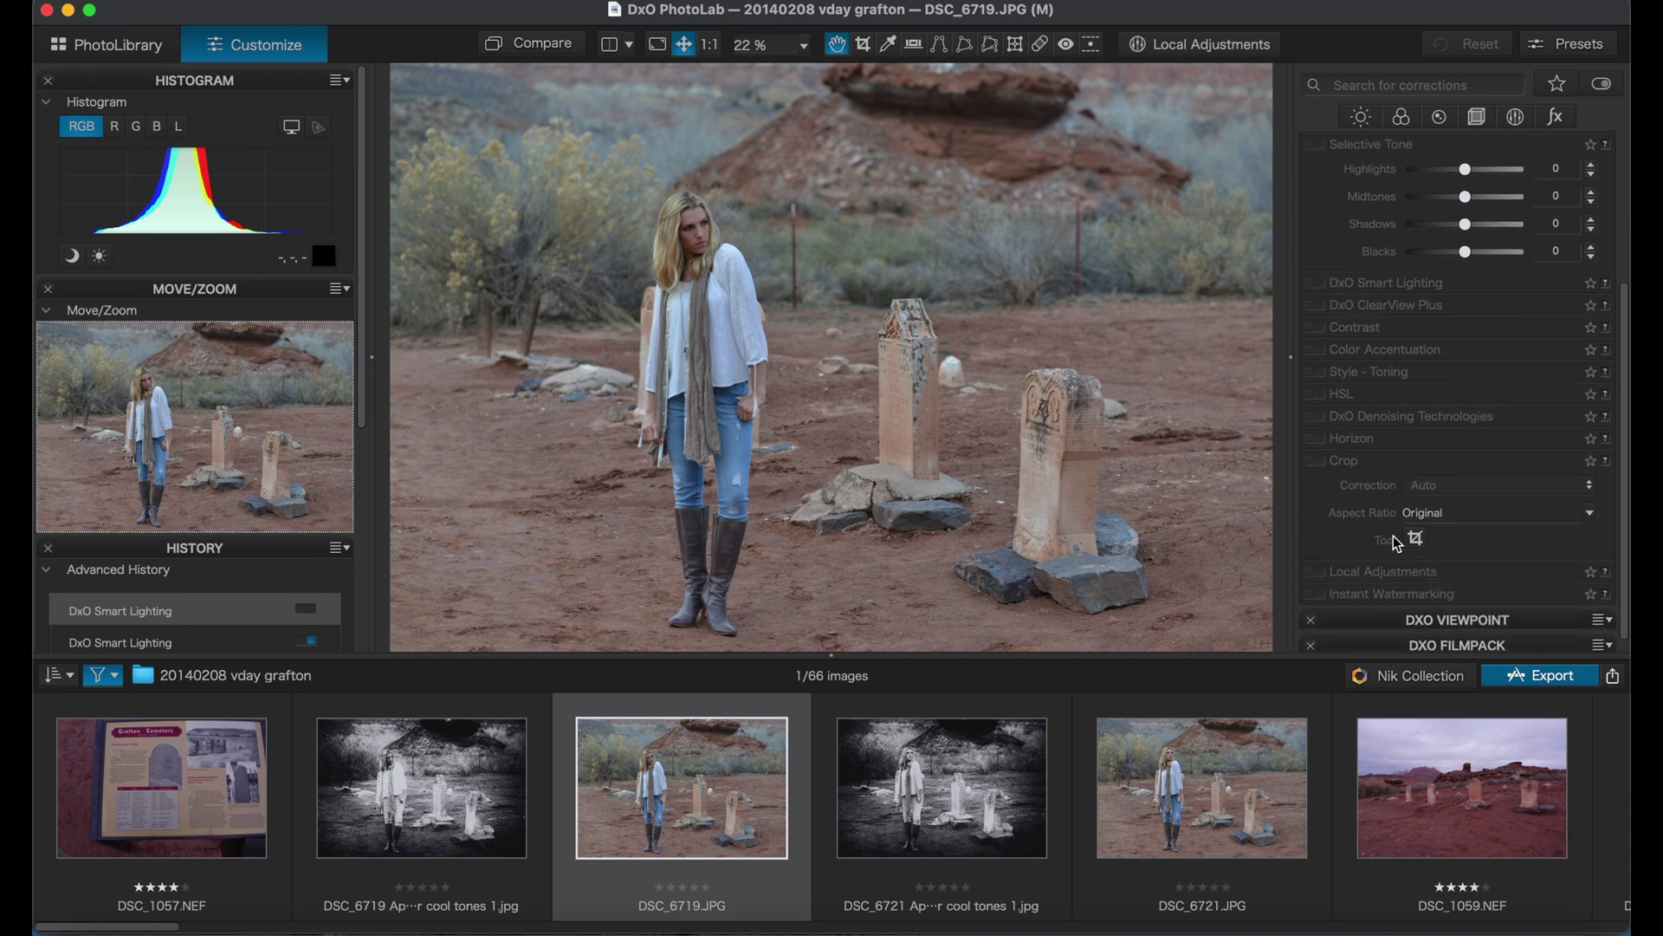
left_click(1419, 538)
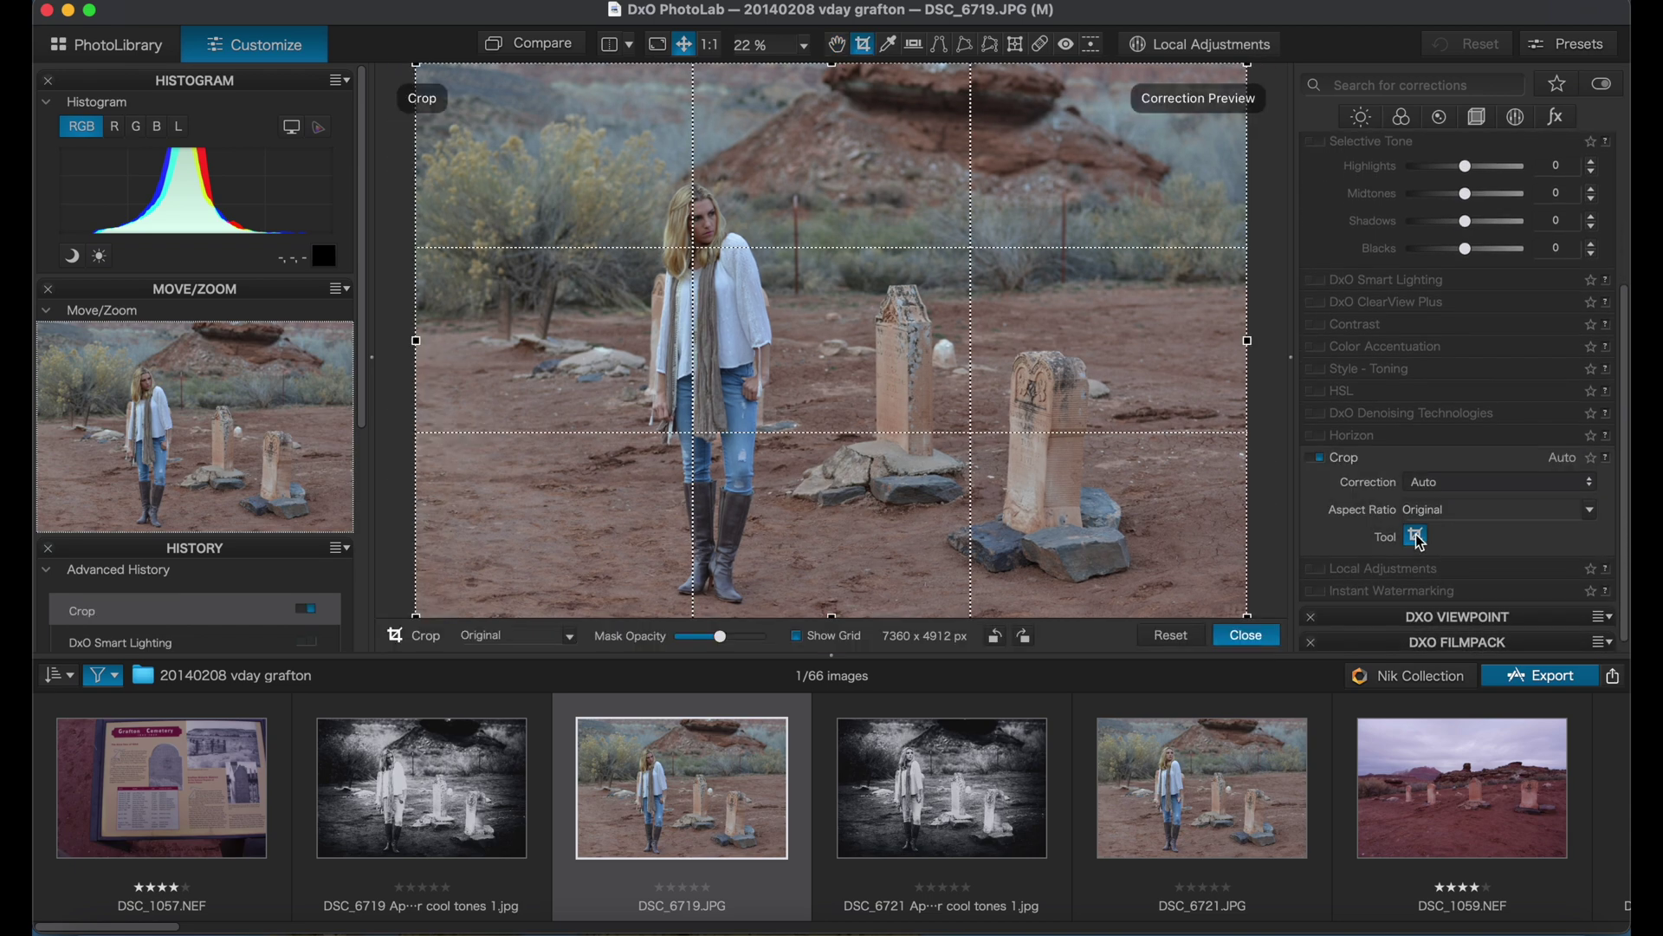
left_click_drag(1270, 336, 1303, 391)
key("Return")
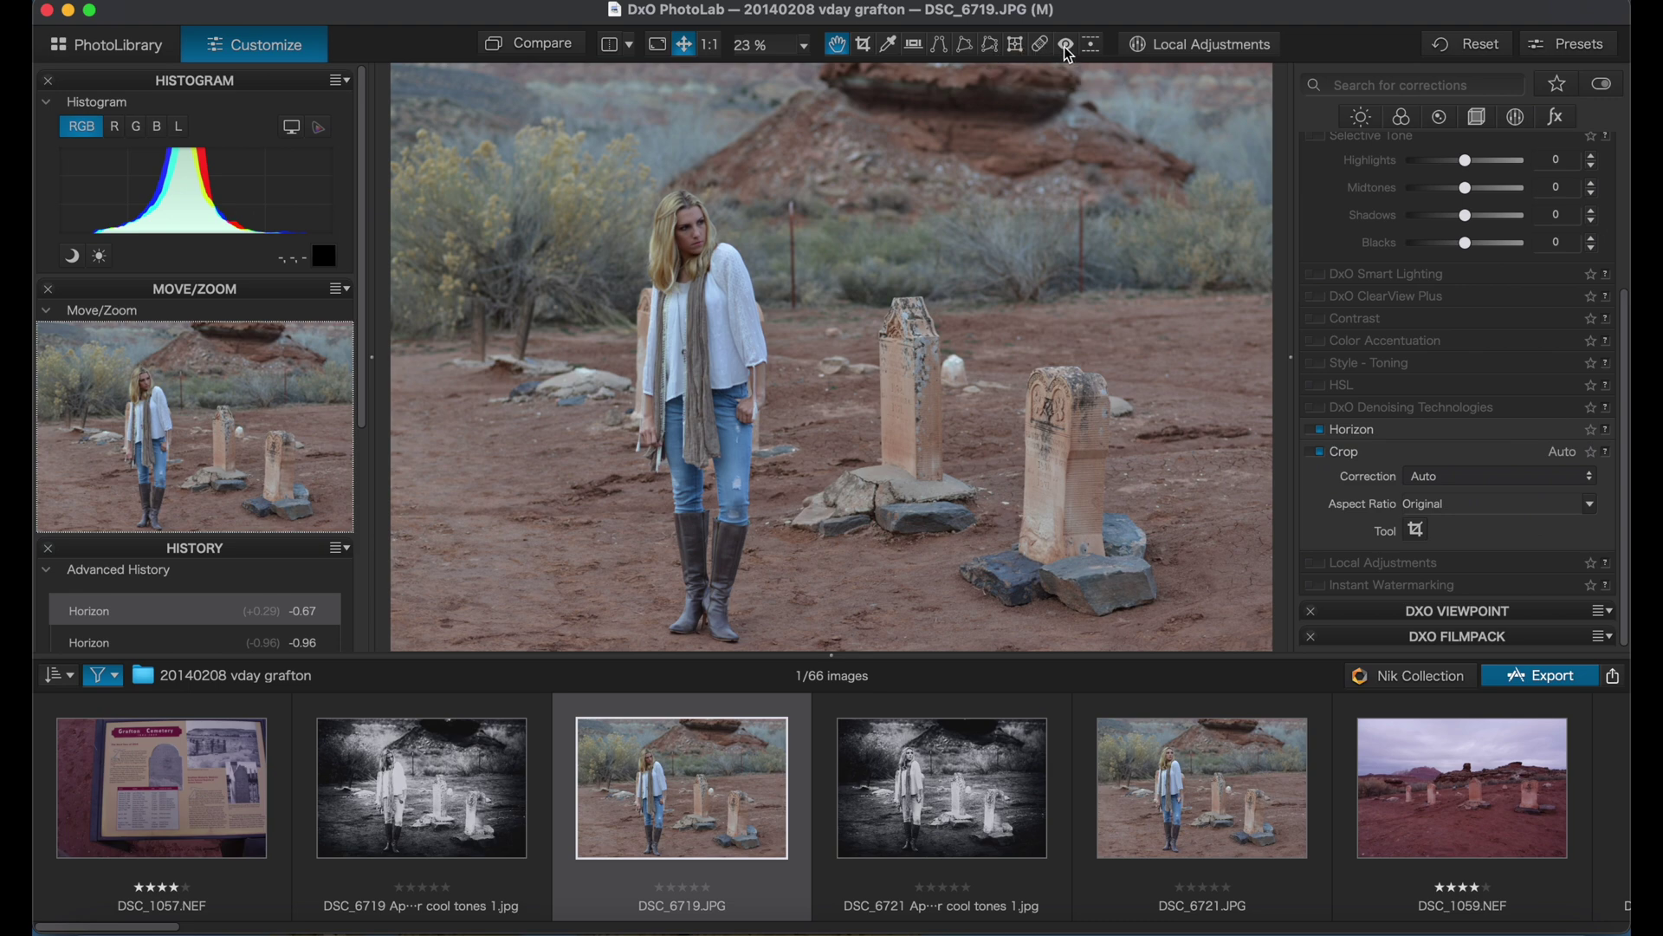
Create a Brush local adjustment mask and paint it over the woman from head to boots.
left_click(1166, 53)
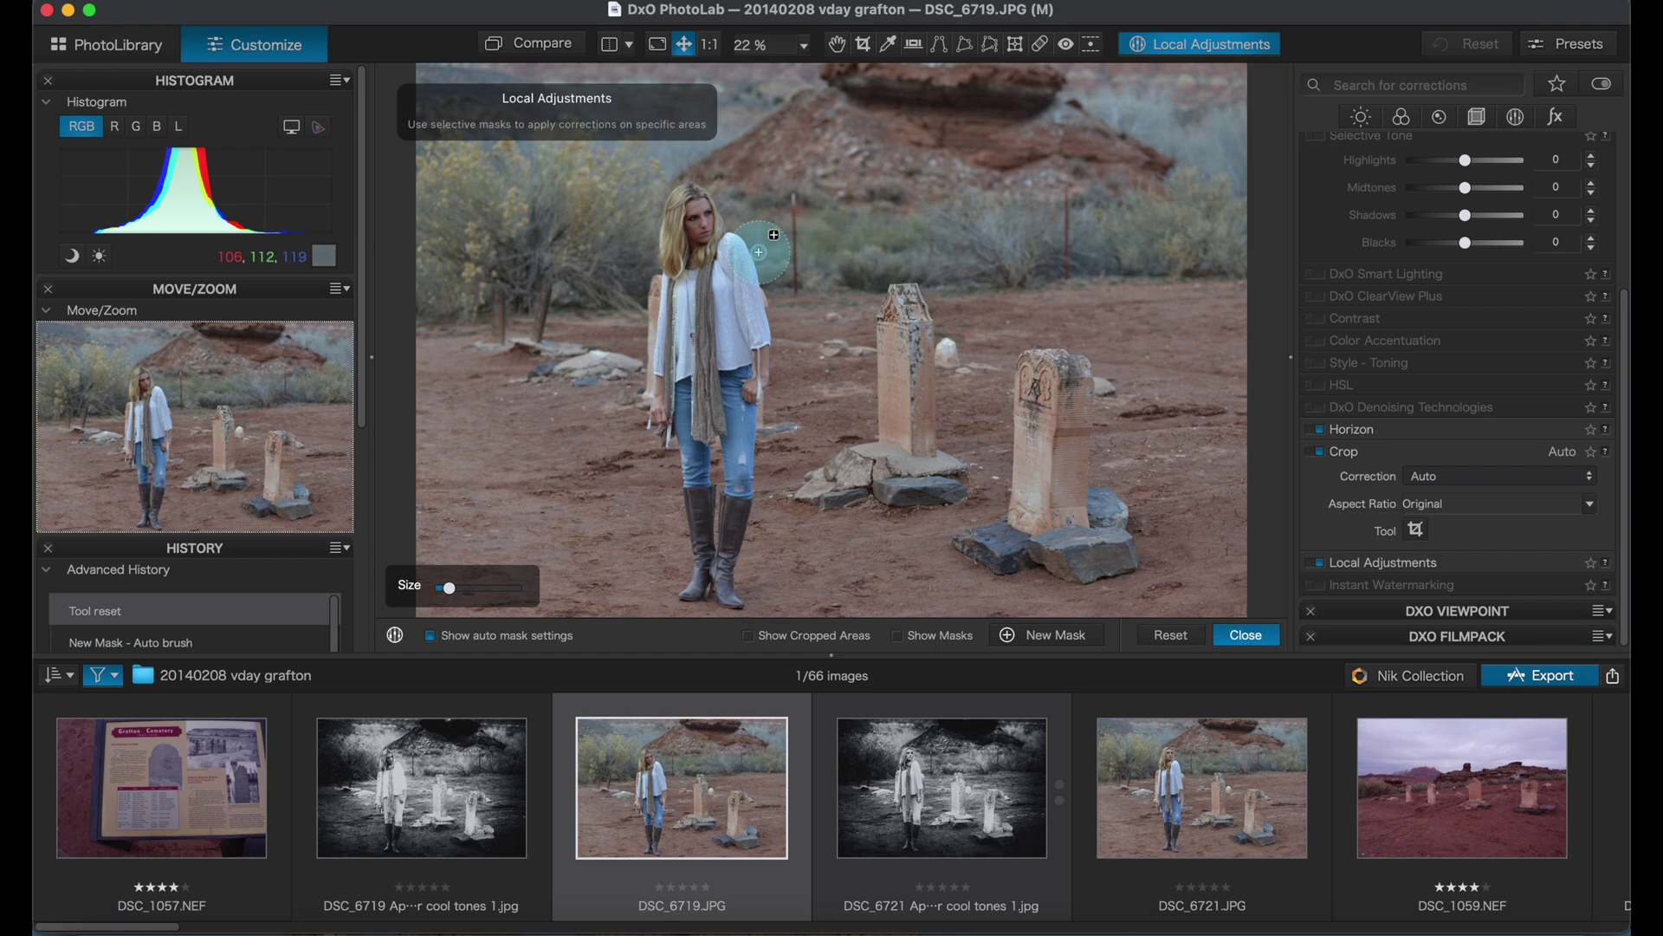
right_click(604, 270)
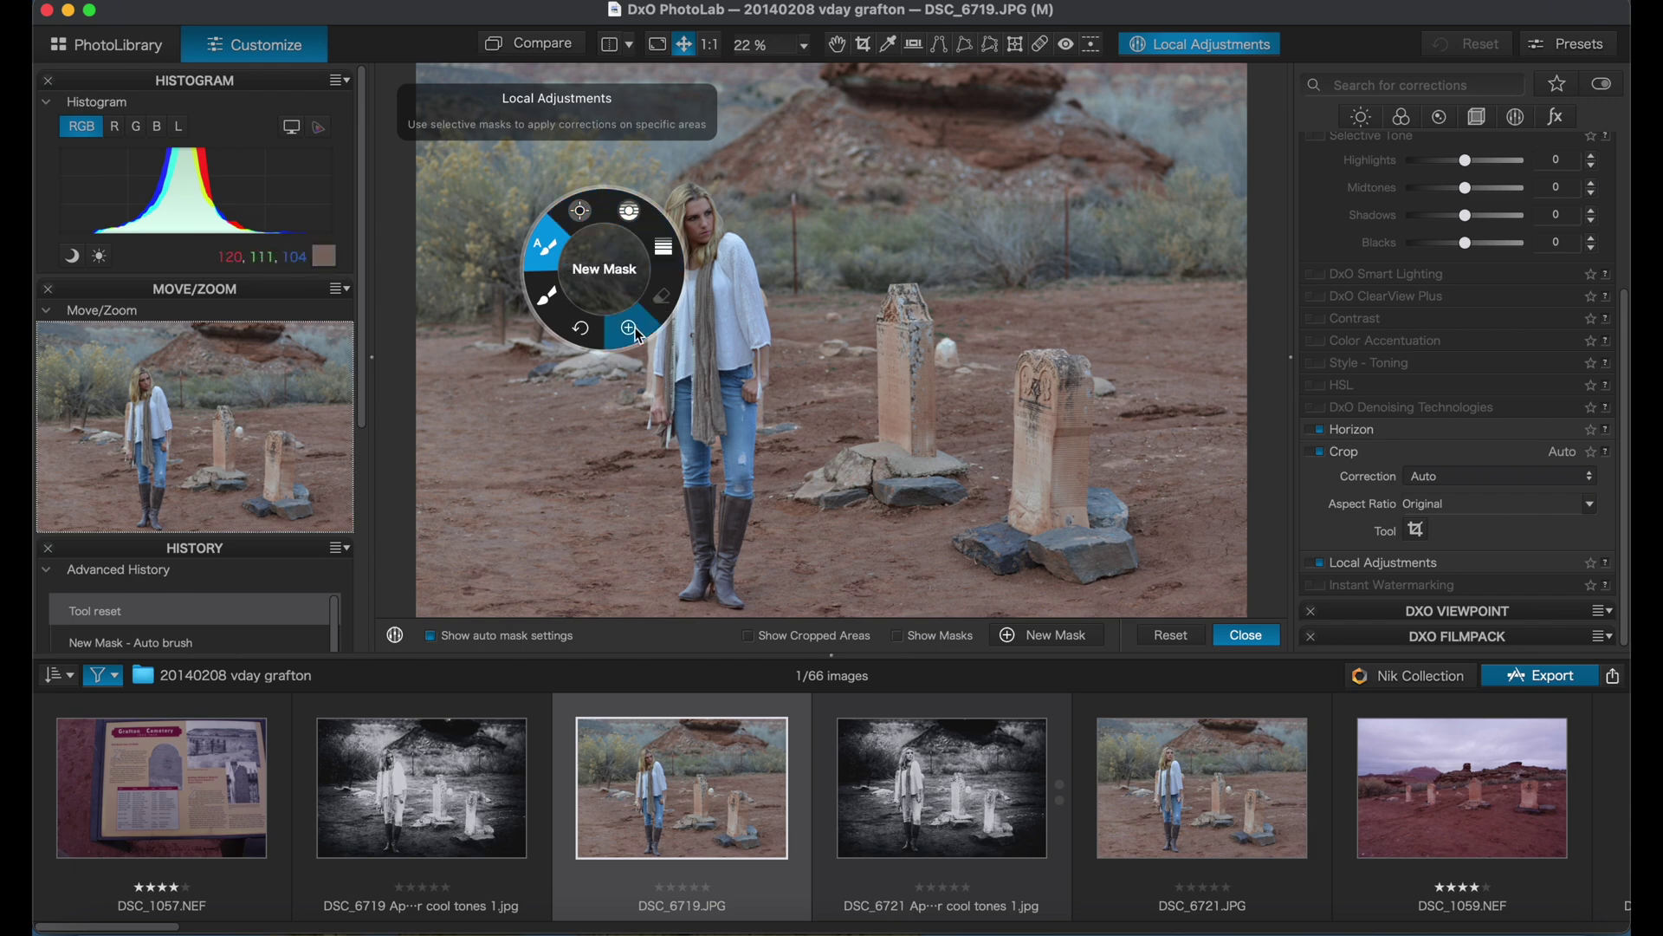
left_click(548, 296)
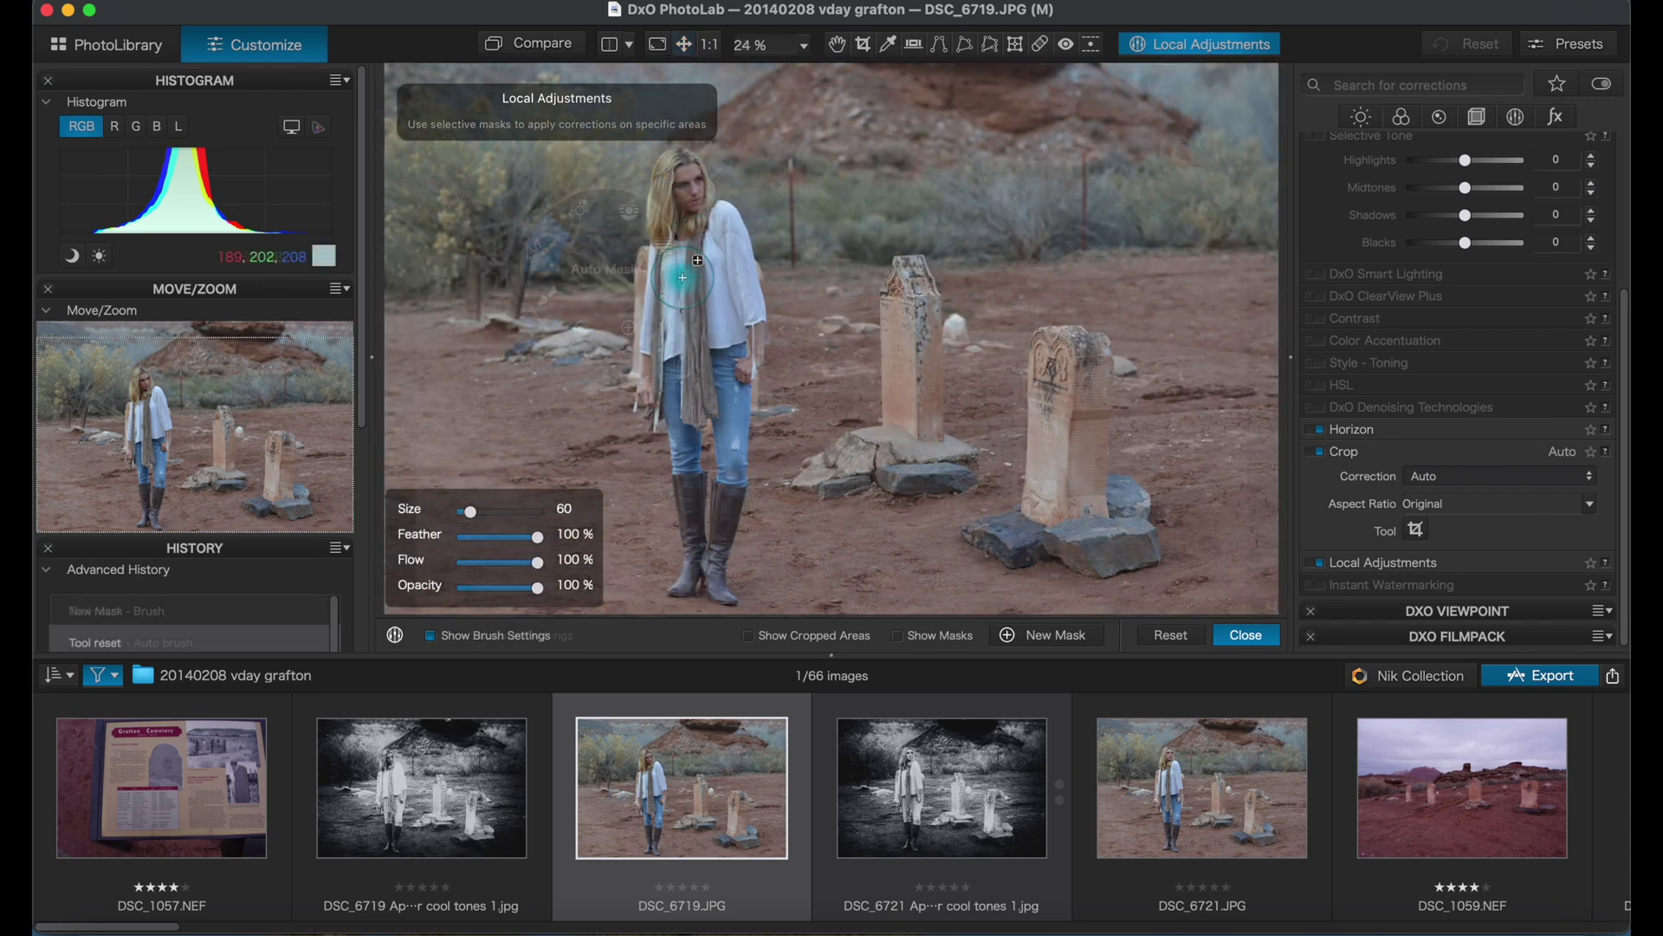
mouse_move(676, 171)
left_mouse_down()
mouse_move(670, 209)
mouse_move(678, 173)
mouse_move(689, 188)
mouse_move(672, 197)
mouse_move(681, 287)
mouse_move(700, 264)
mouse_move(728, 274)
mouse_move(724, 231)
mouse_move(717, 285)
mouse_move(740, 306)
mouse_move(740, 255)
mouse_move(707, 222)
mouse_move(673, 297)
mouse_move(699, 296)
mouse_move(743, 341)
mouse_move(741, 308)
mouse_move(673, 257)
mouse_move(660, 291)
mouse_move(671, 394)
mouse_move(717, 330)
mouse_move(731, 448)
mouse_move(725, 537)
mouse_move(694, 517)
mouse_move(688, 463)
mouse_move(702, 589)
left_mouse_up()
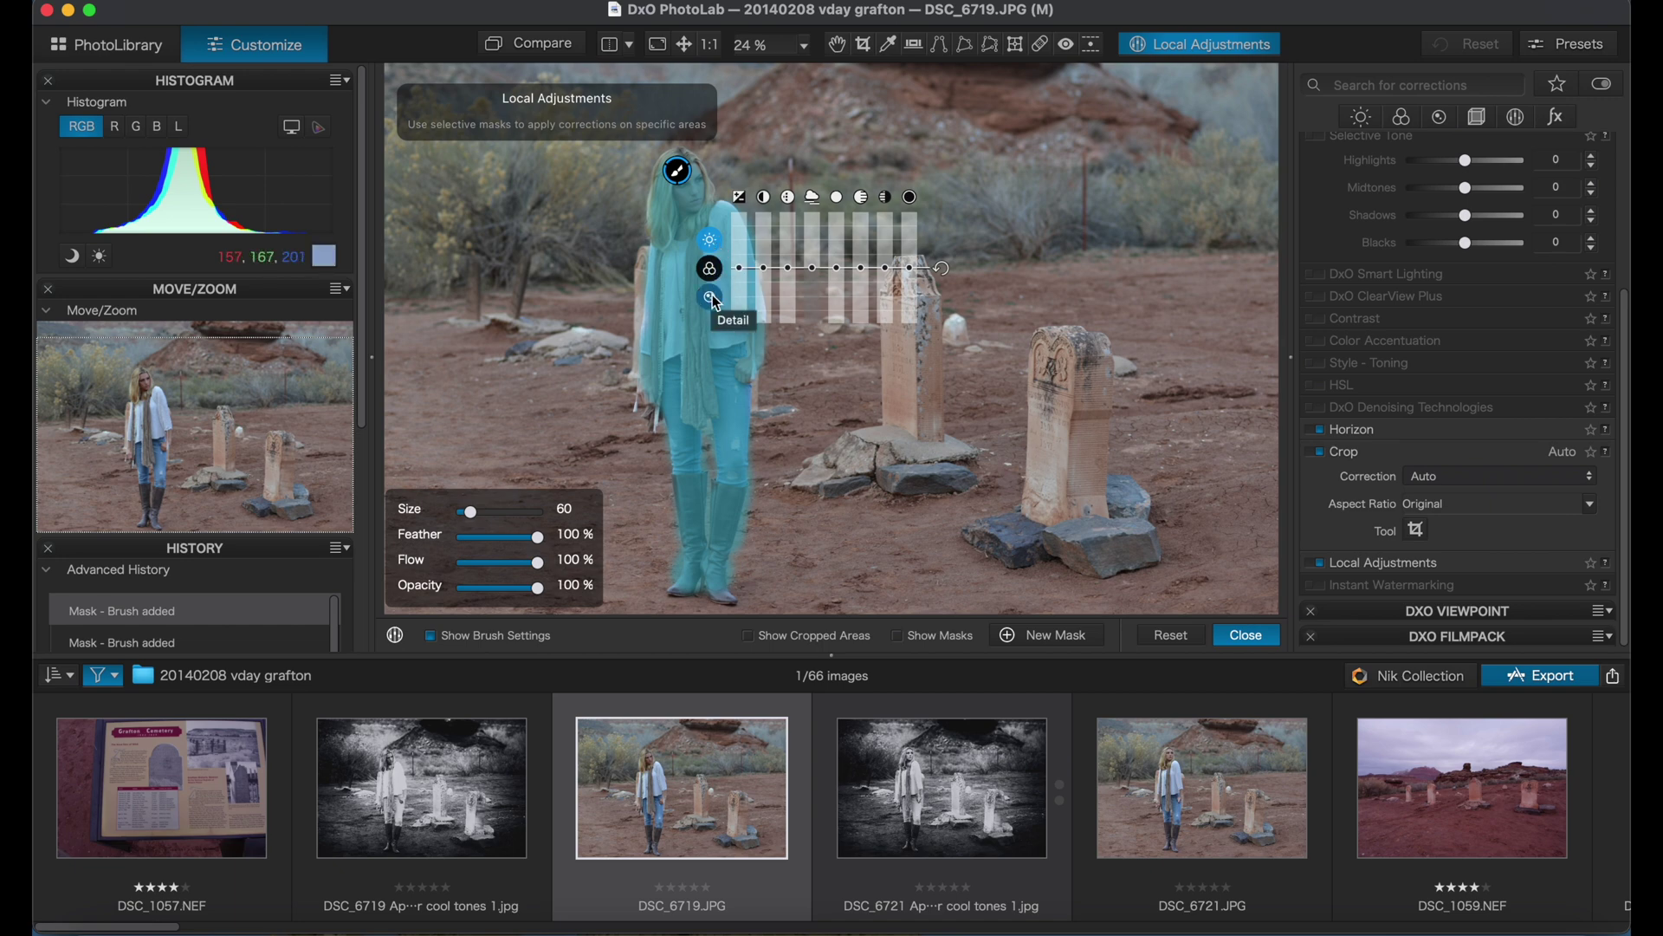
Raise the exposure of the masked woman to 0.70 and finish the local adjustment.
mouse_move(743, 275)
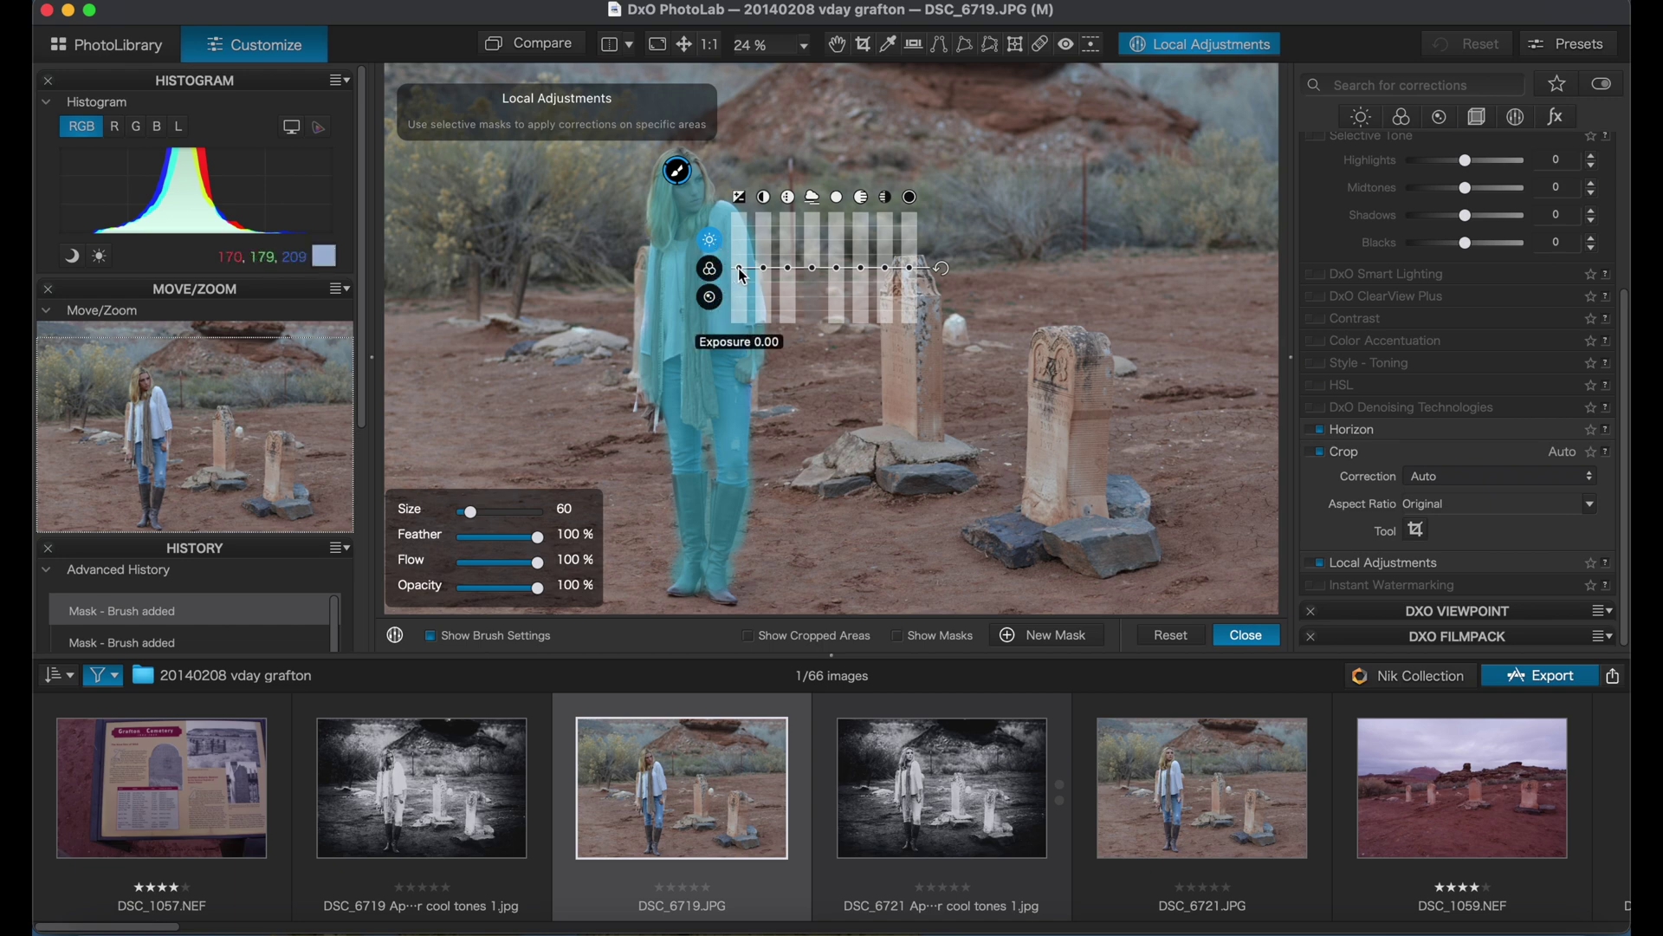
left_click_drag(739, 270, 745, 267)
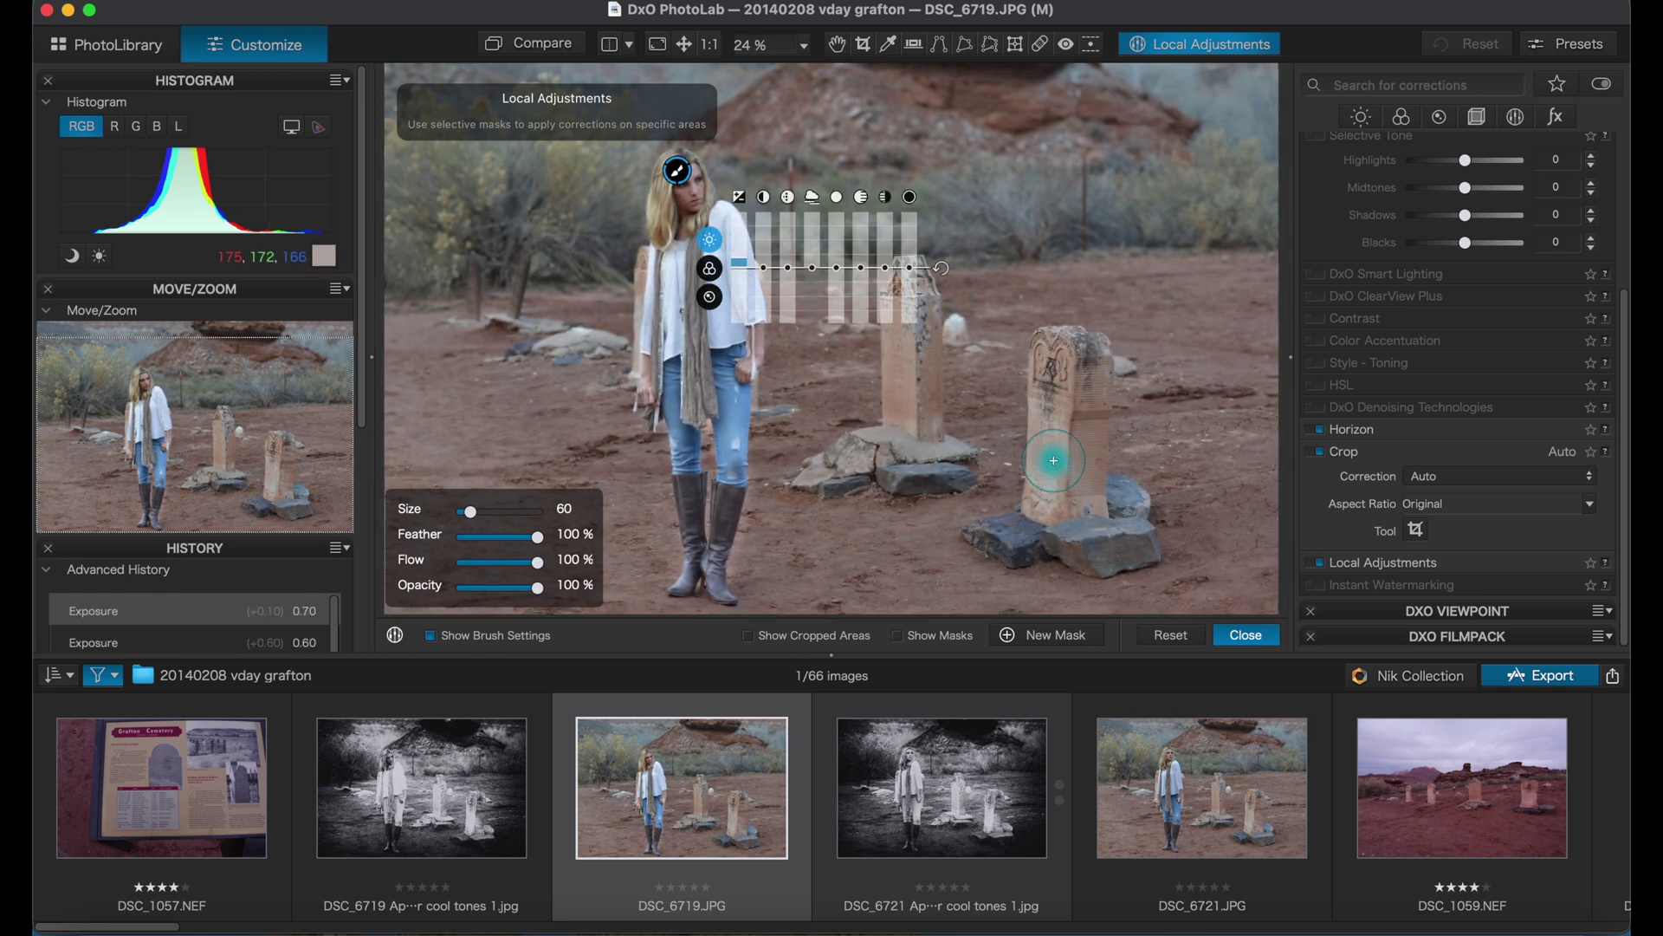
left_click(1246, 635)
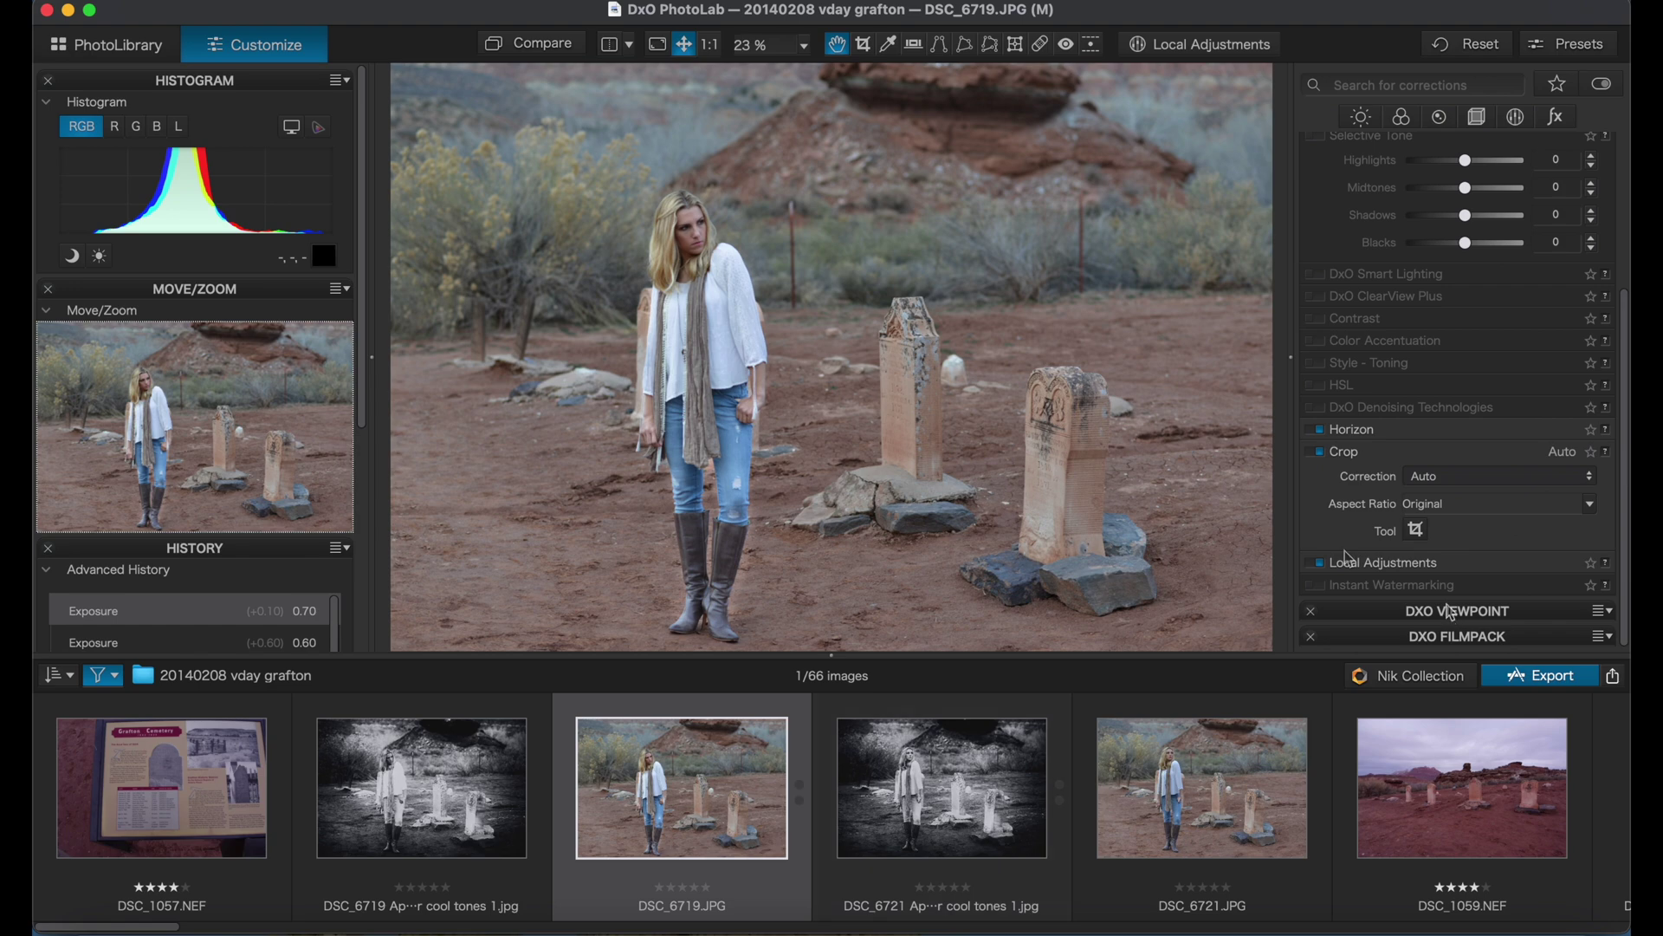
Try a faded, sepia-toned 25th Anniversary preset on the photo in Nik 6 Silver Efex.
left_click(1439, 681)
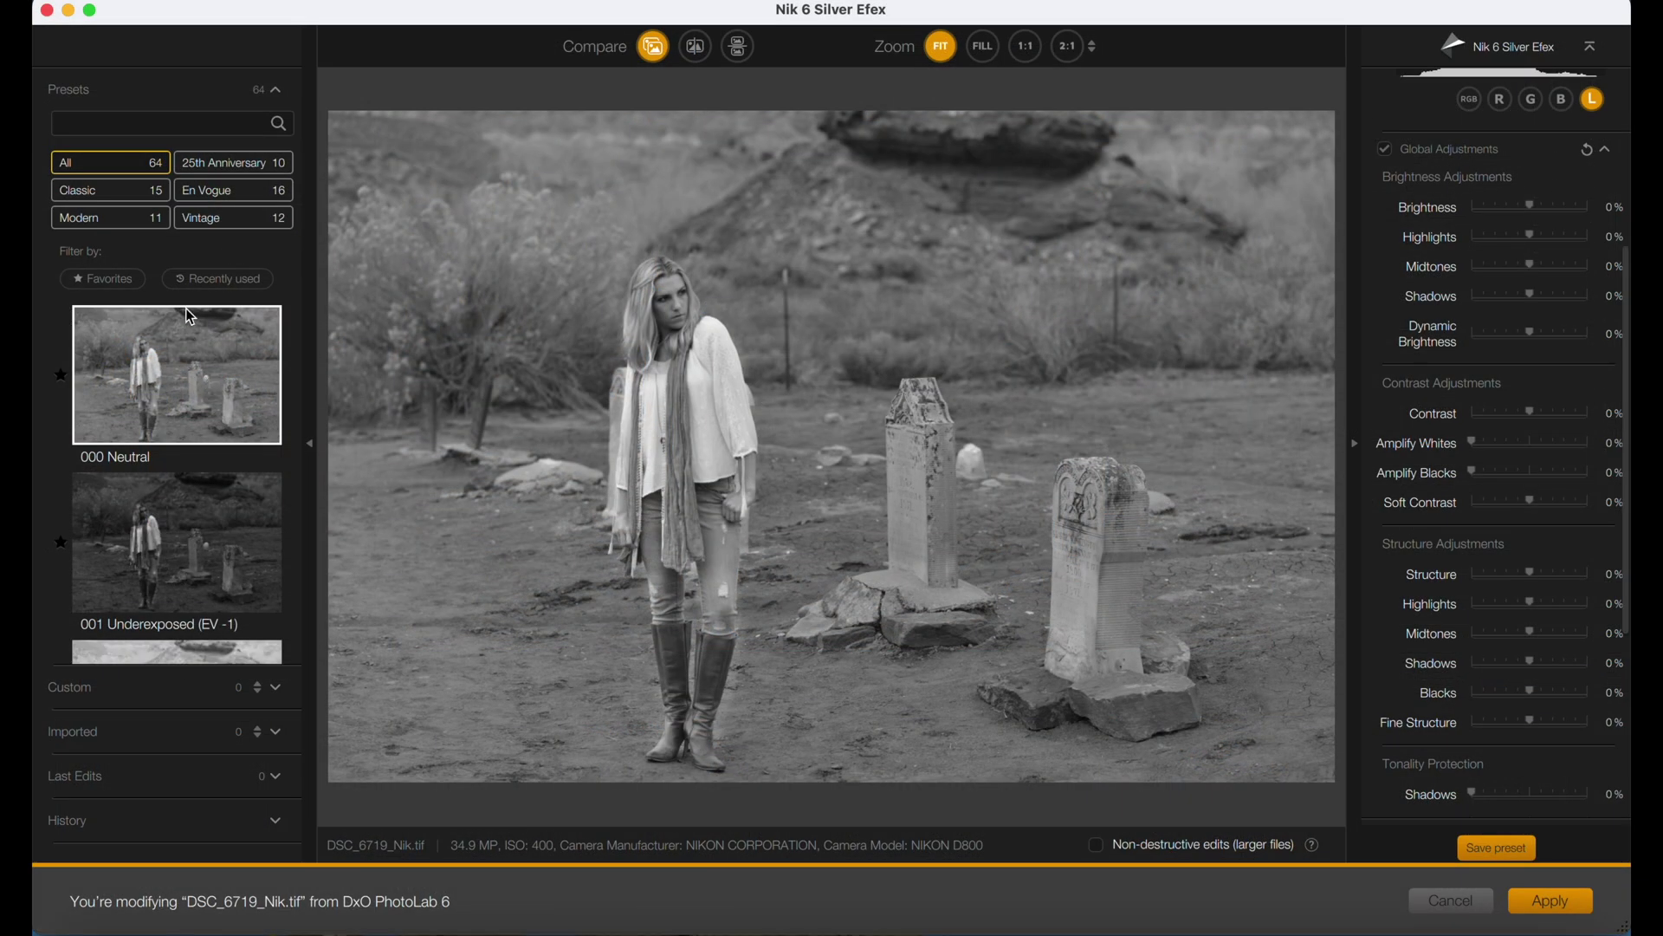
left_click(199, 176)
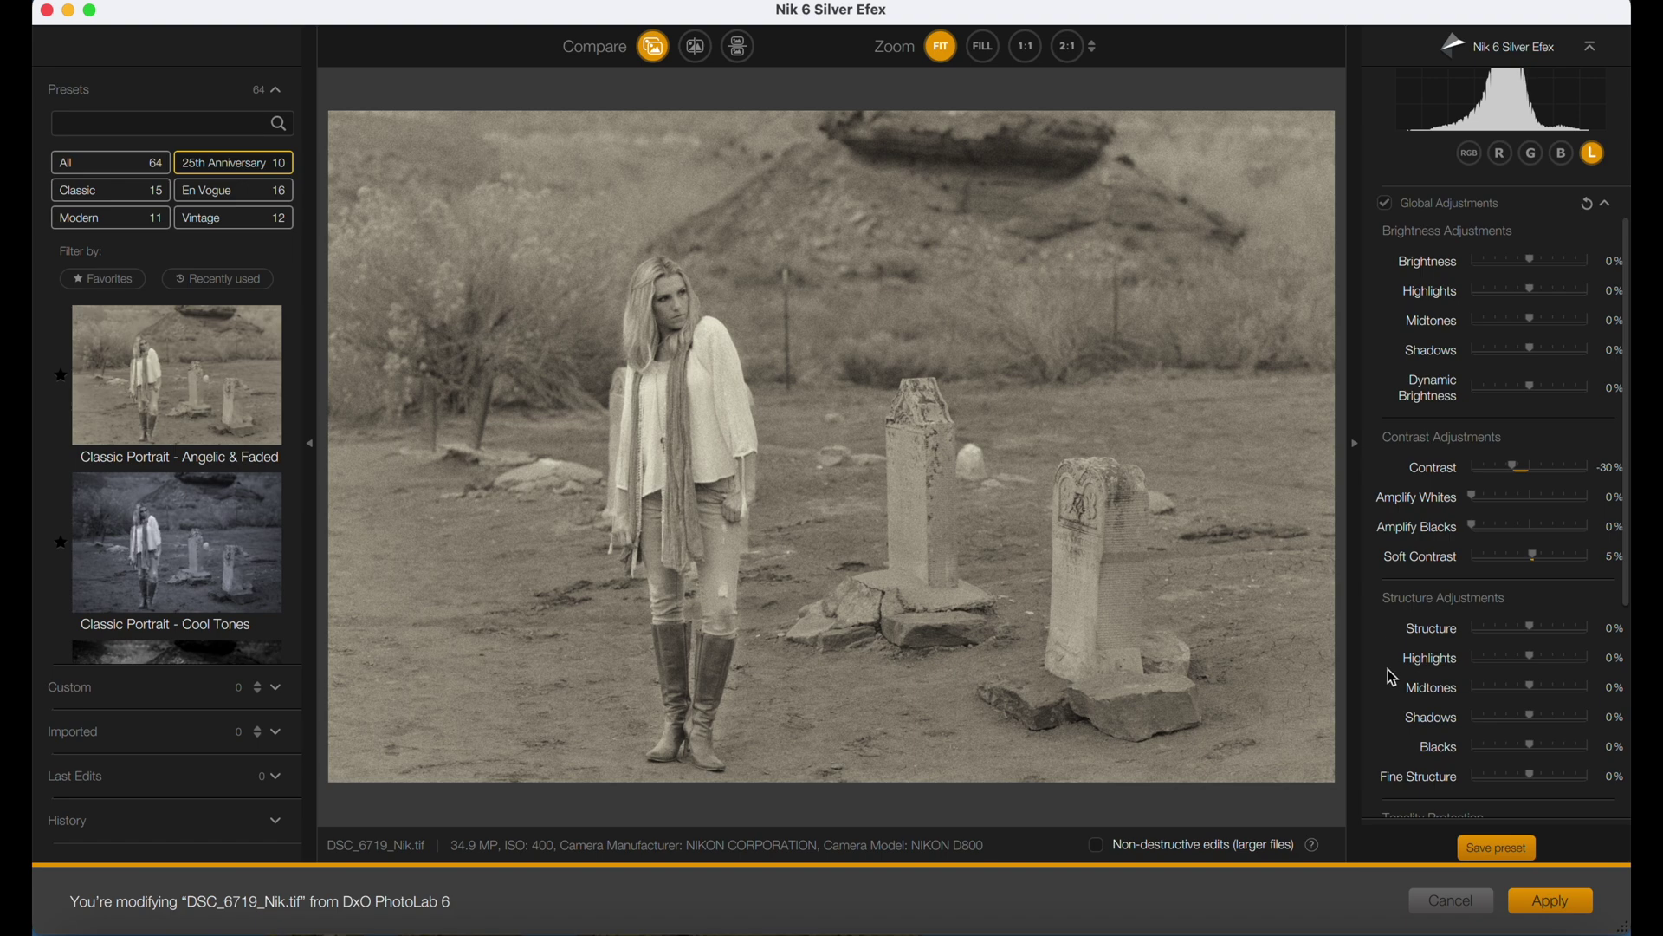
scroll(1385, 684, "down", 5)
scroll(1385, 684, "down", 3)
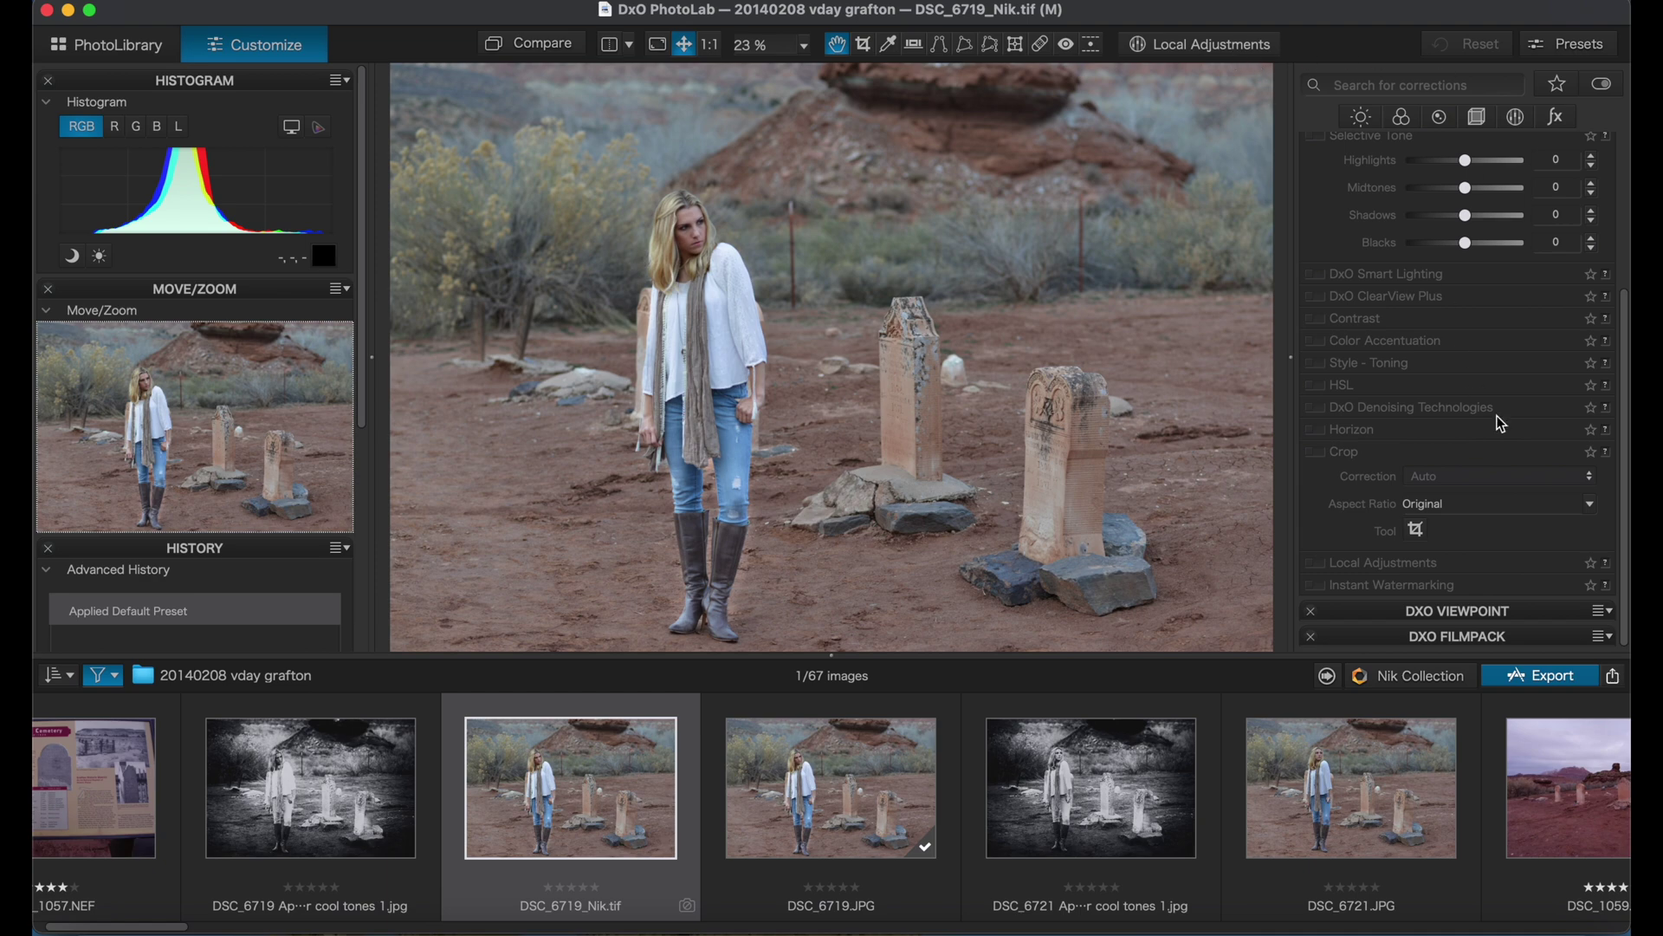
Set the DxO FilmPack color rendering category of DSC_6719_Nik.tif to Cinematic Films.
left_click(1517, 642)
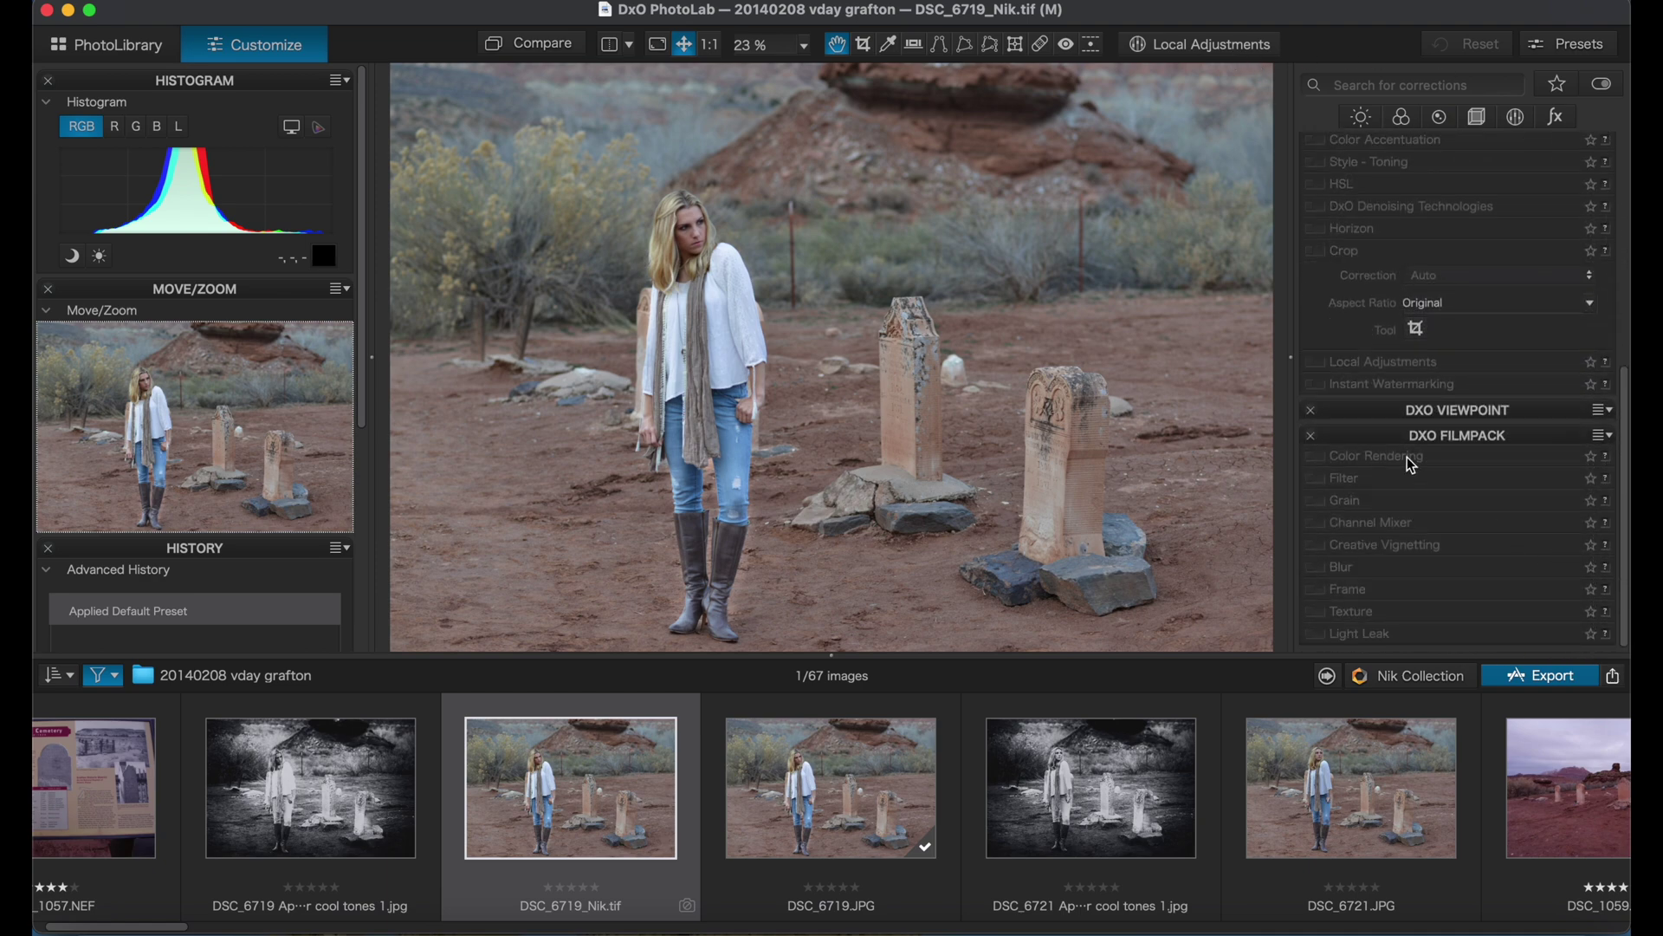
left_click(1412, 465)
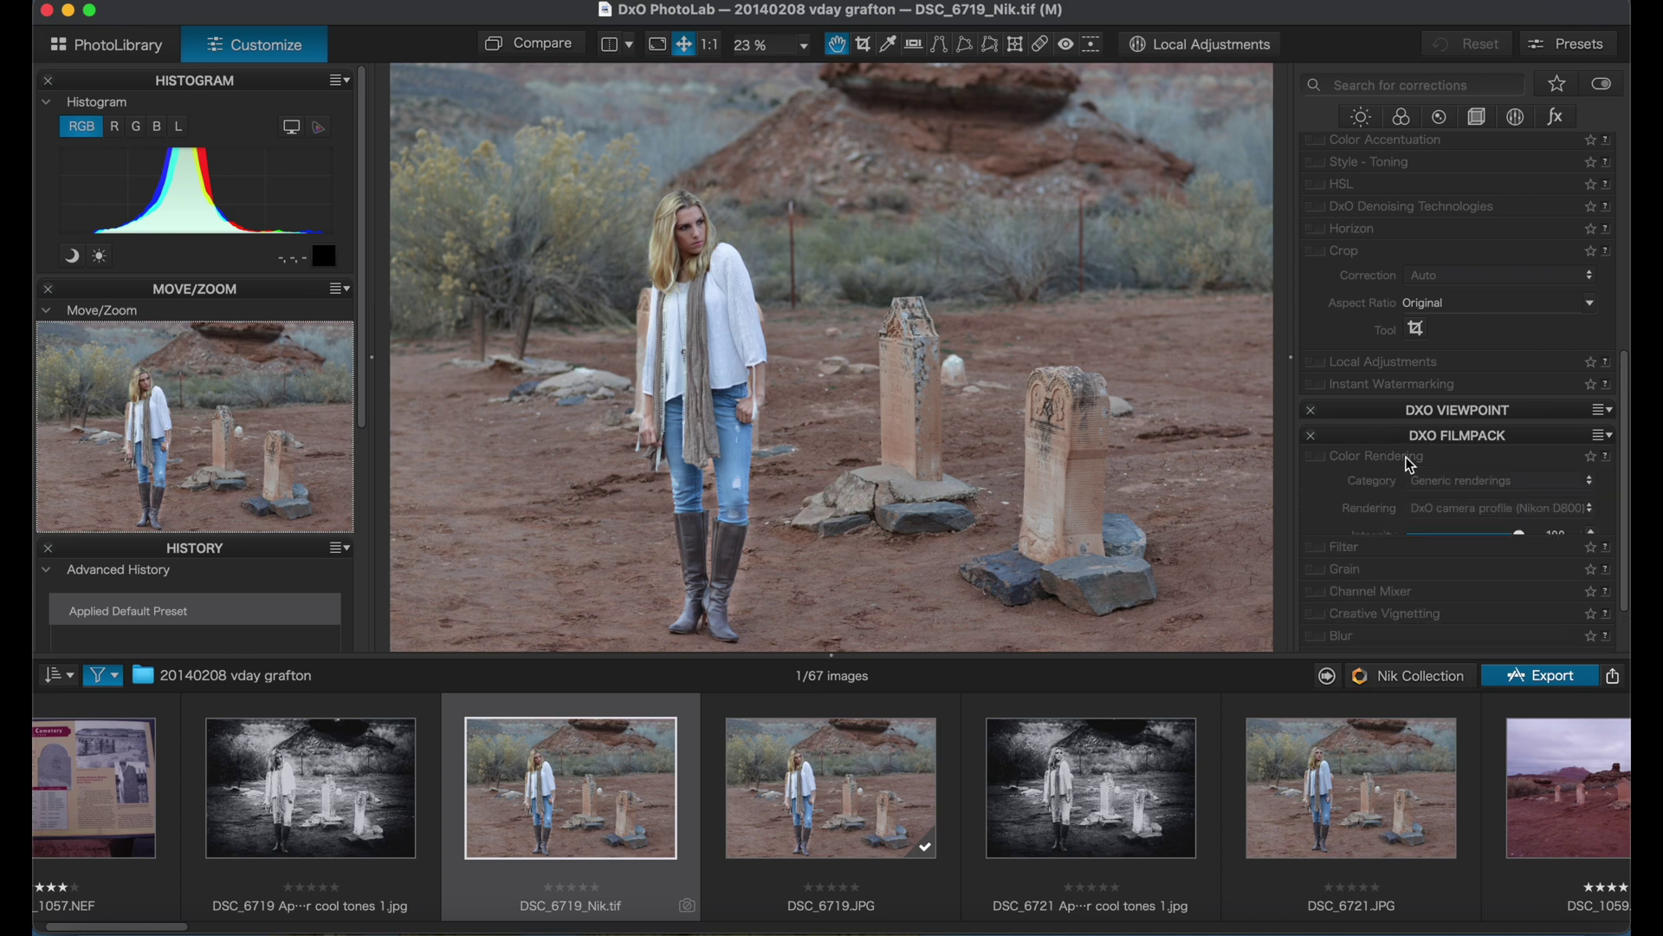
left_click(1442, 481)
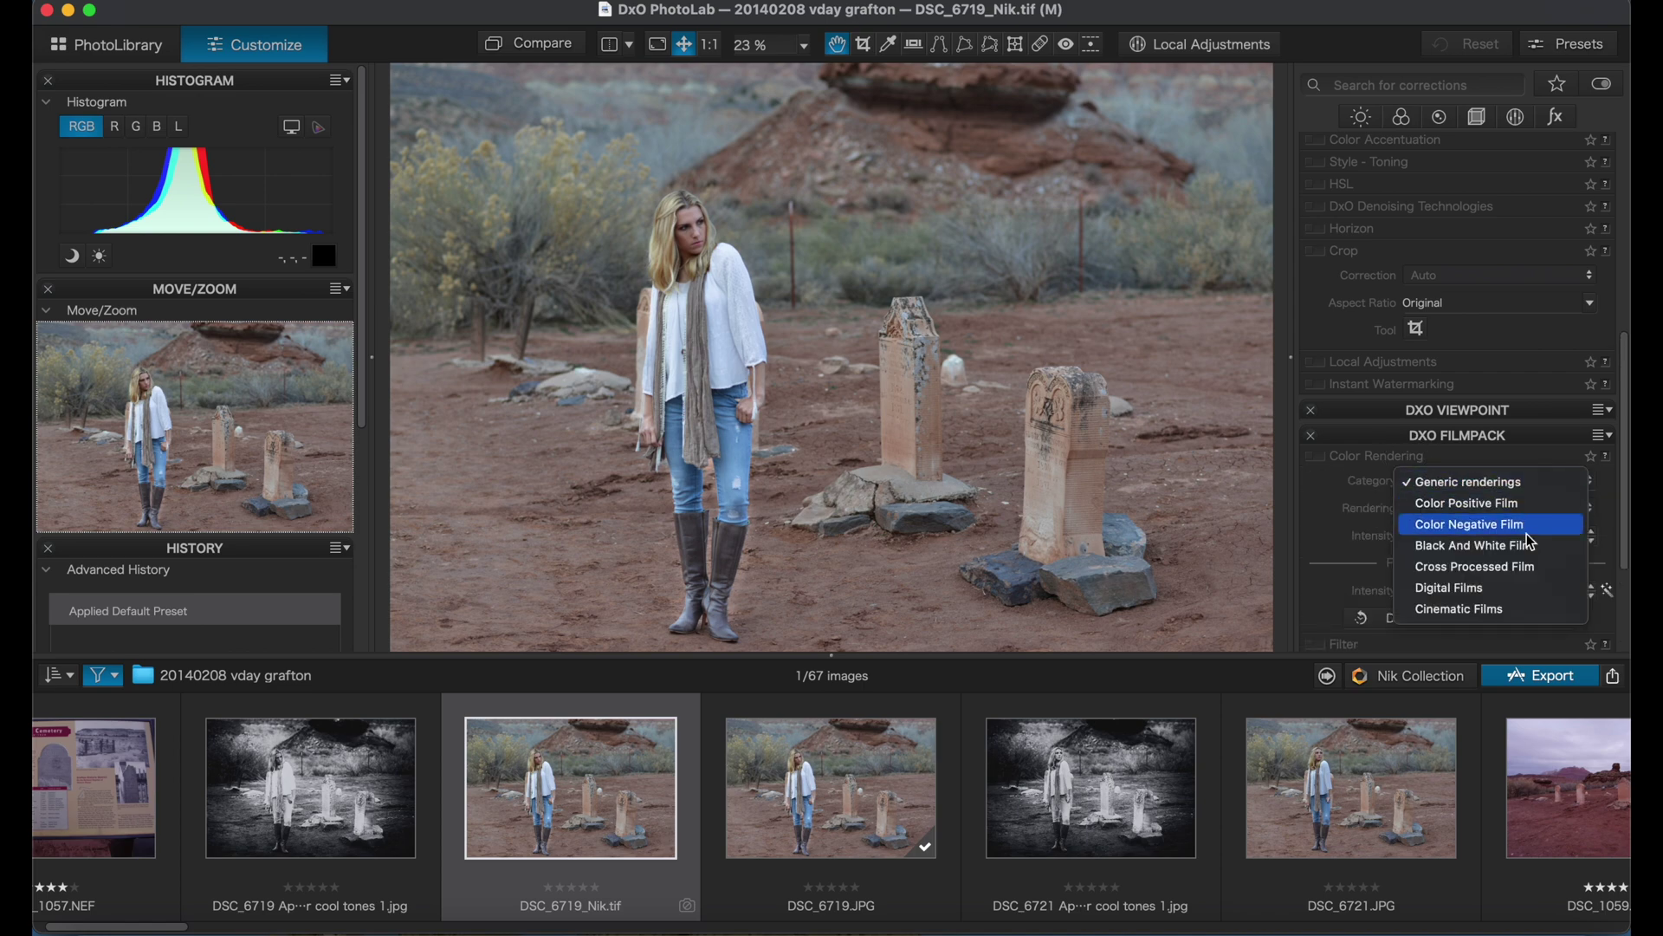
left_click(1508, 619)
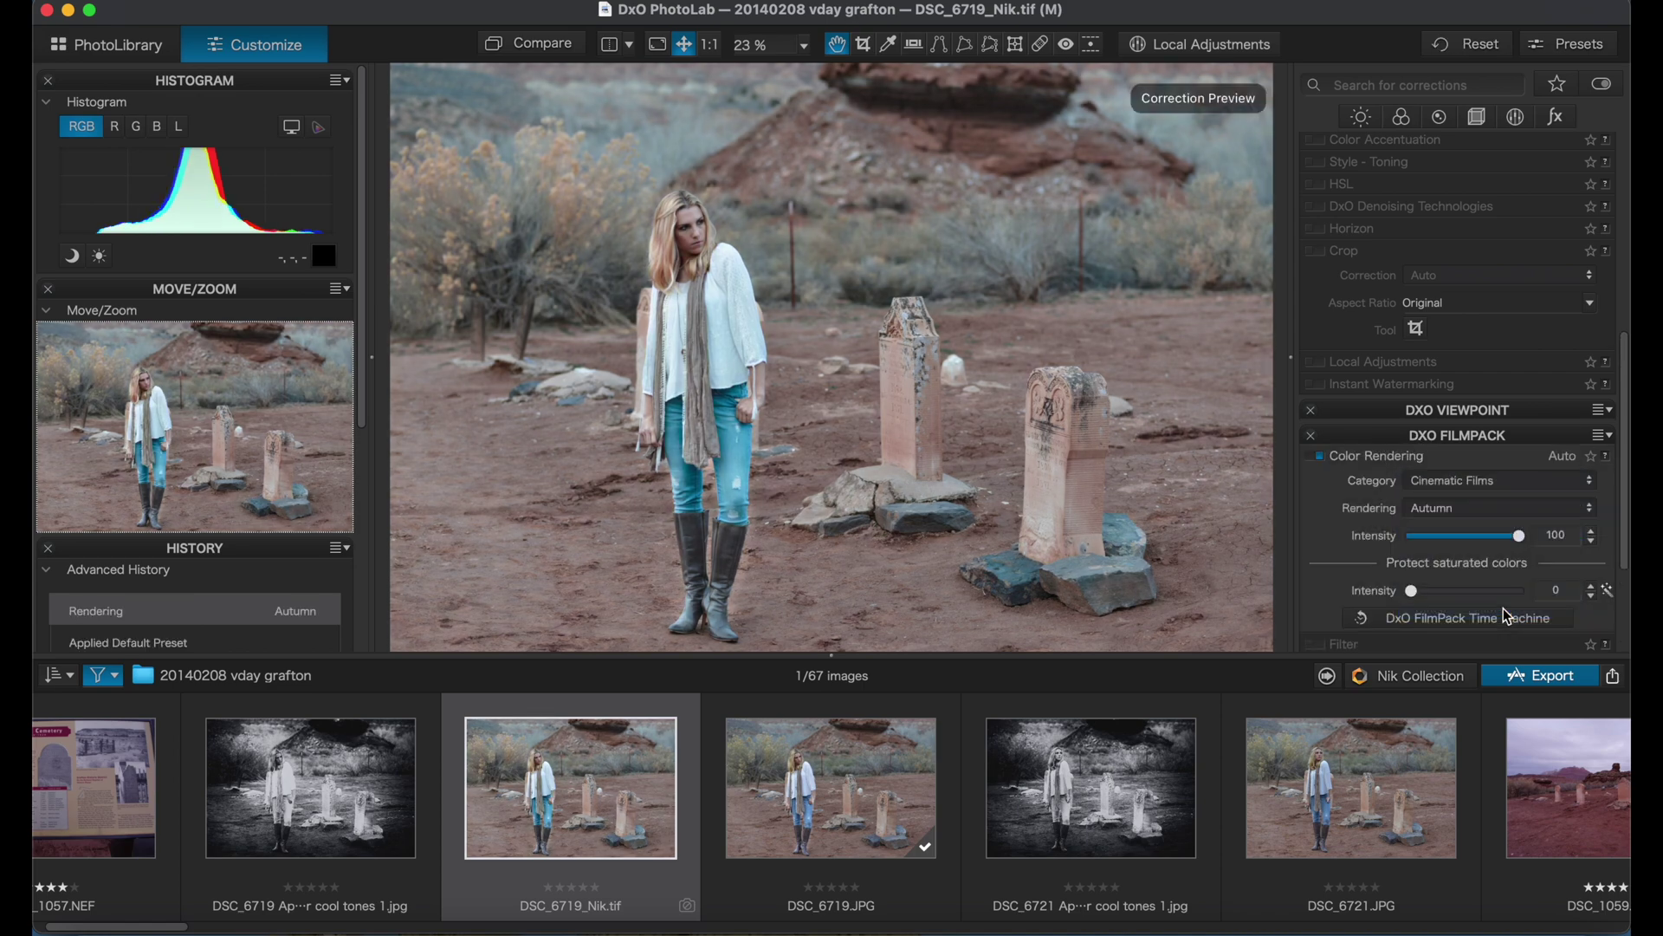
Try the Desaturated Green, Faded Green and Pink, Moody Dark Green, Pastel, and Teal and Orange renderings, and return to Autumn.
left_click(1588, 509)
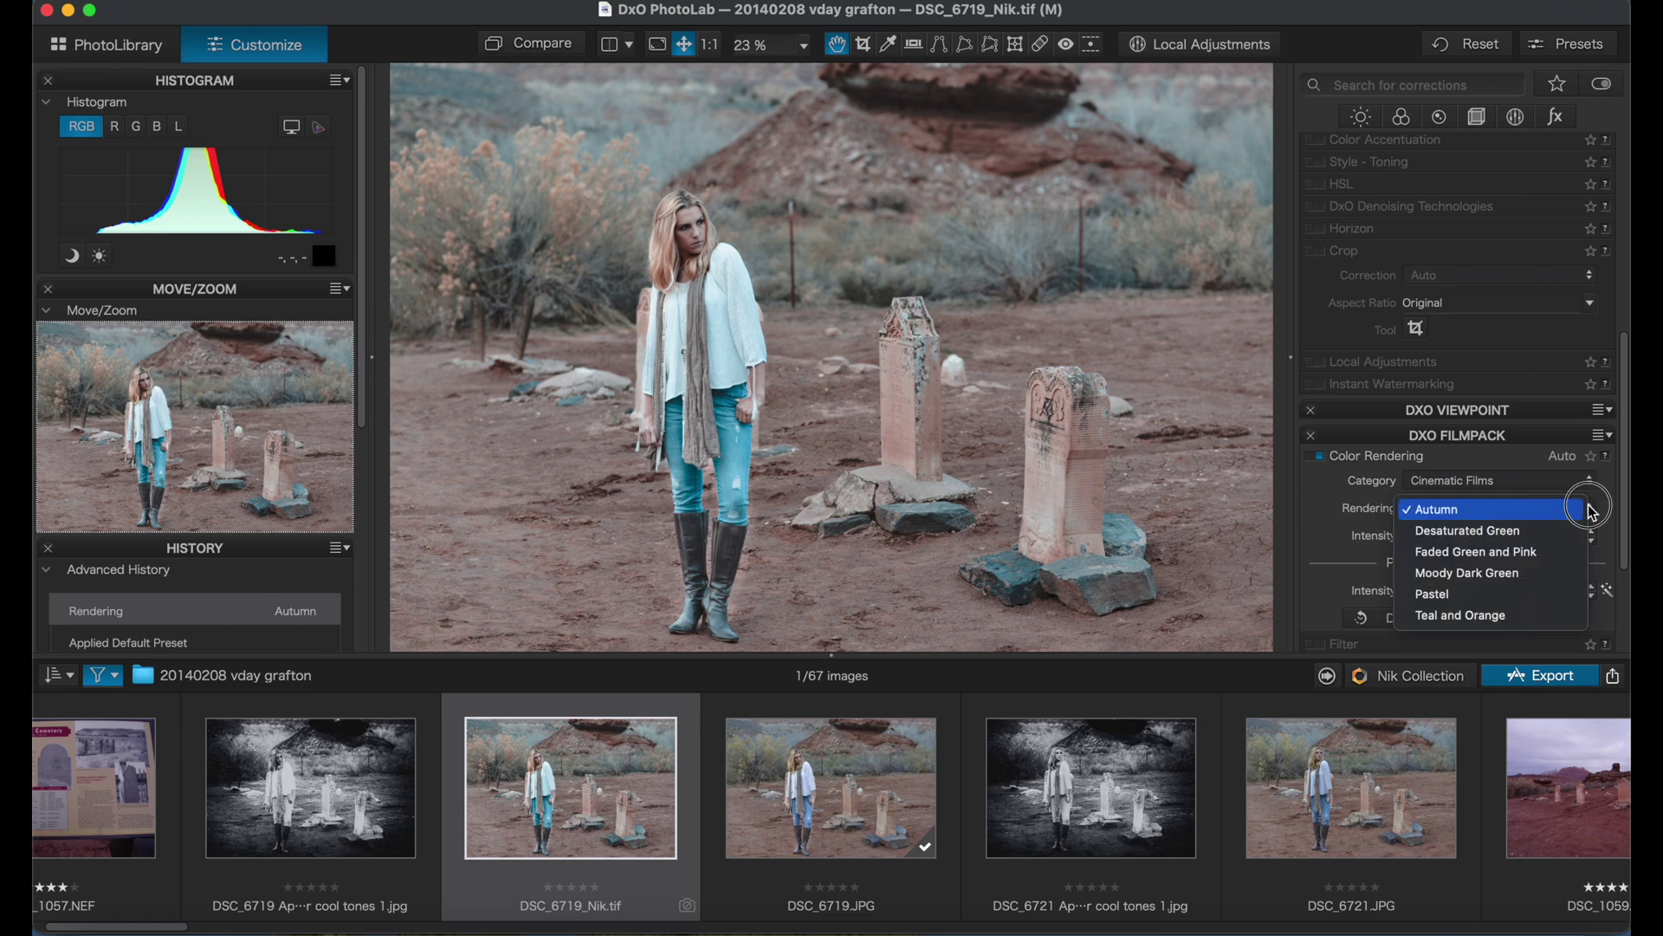
left_click(1579, 531)
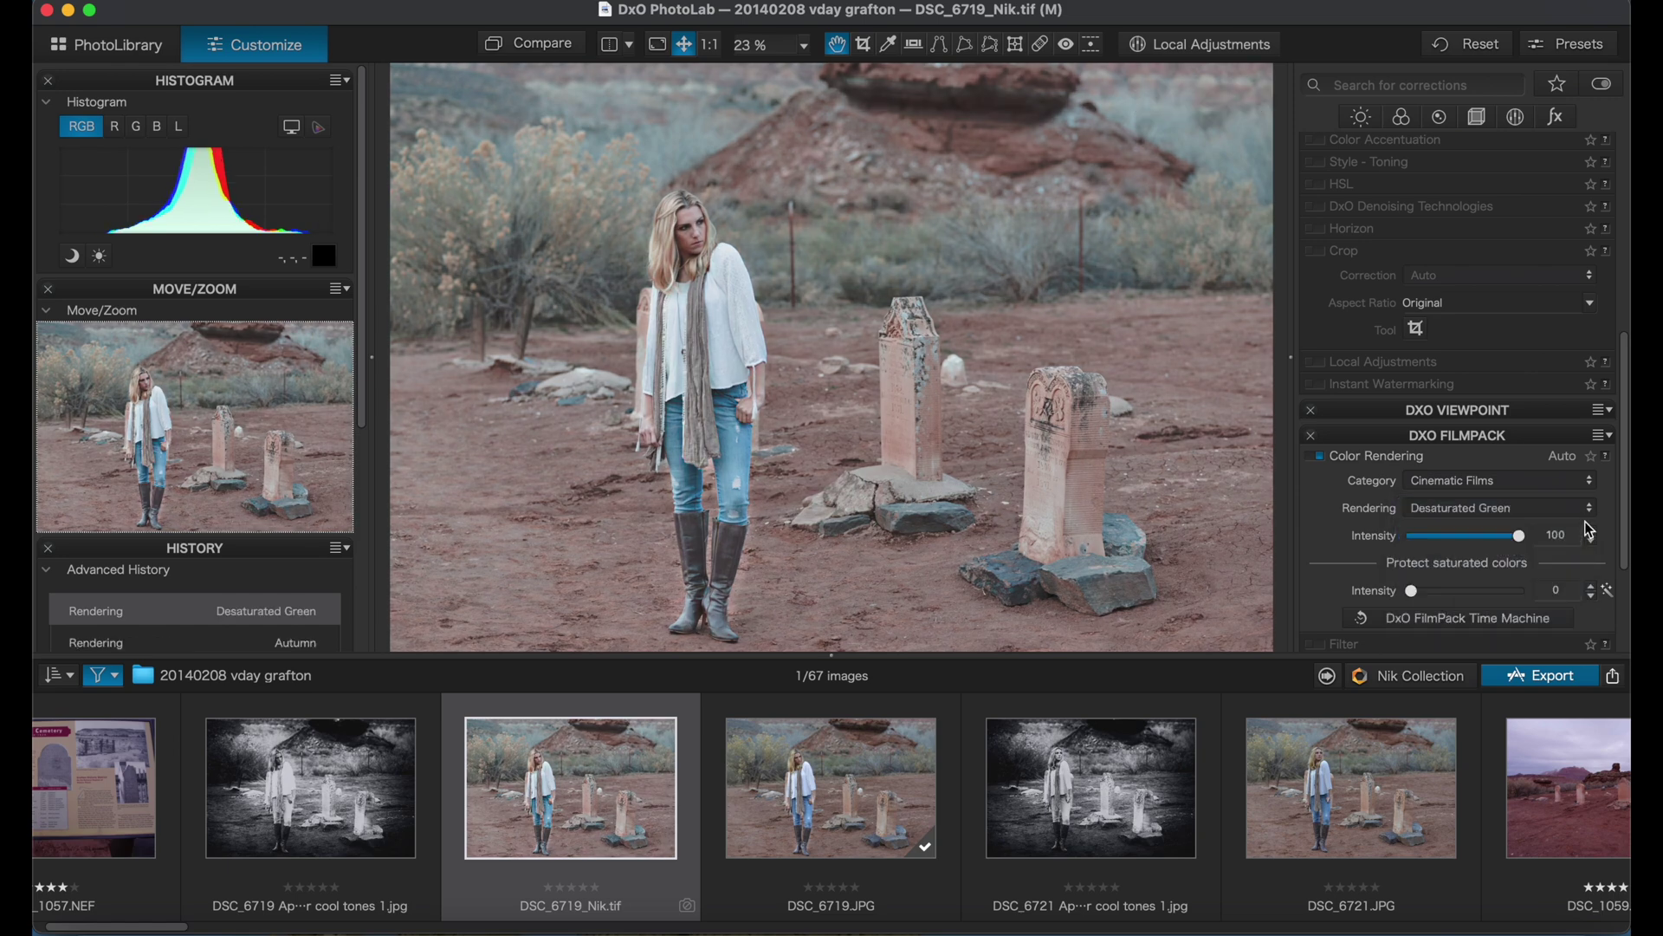
left_click(1589, 509)
left_click(1585, 530)
left_click(1590, 510)
left_click(1585, 538)
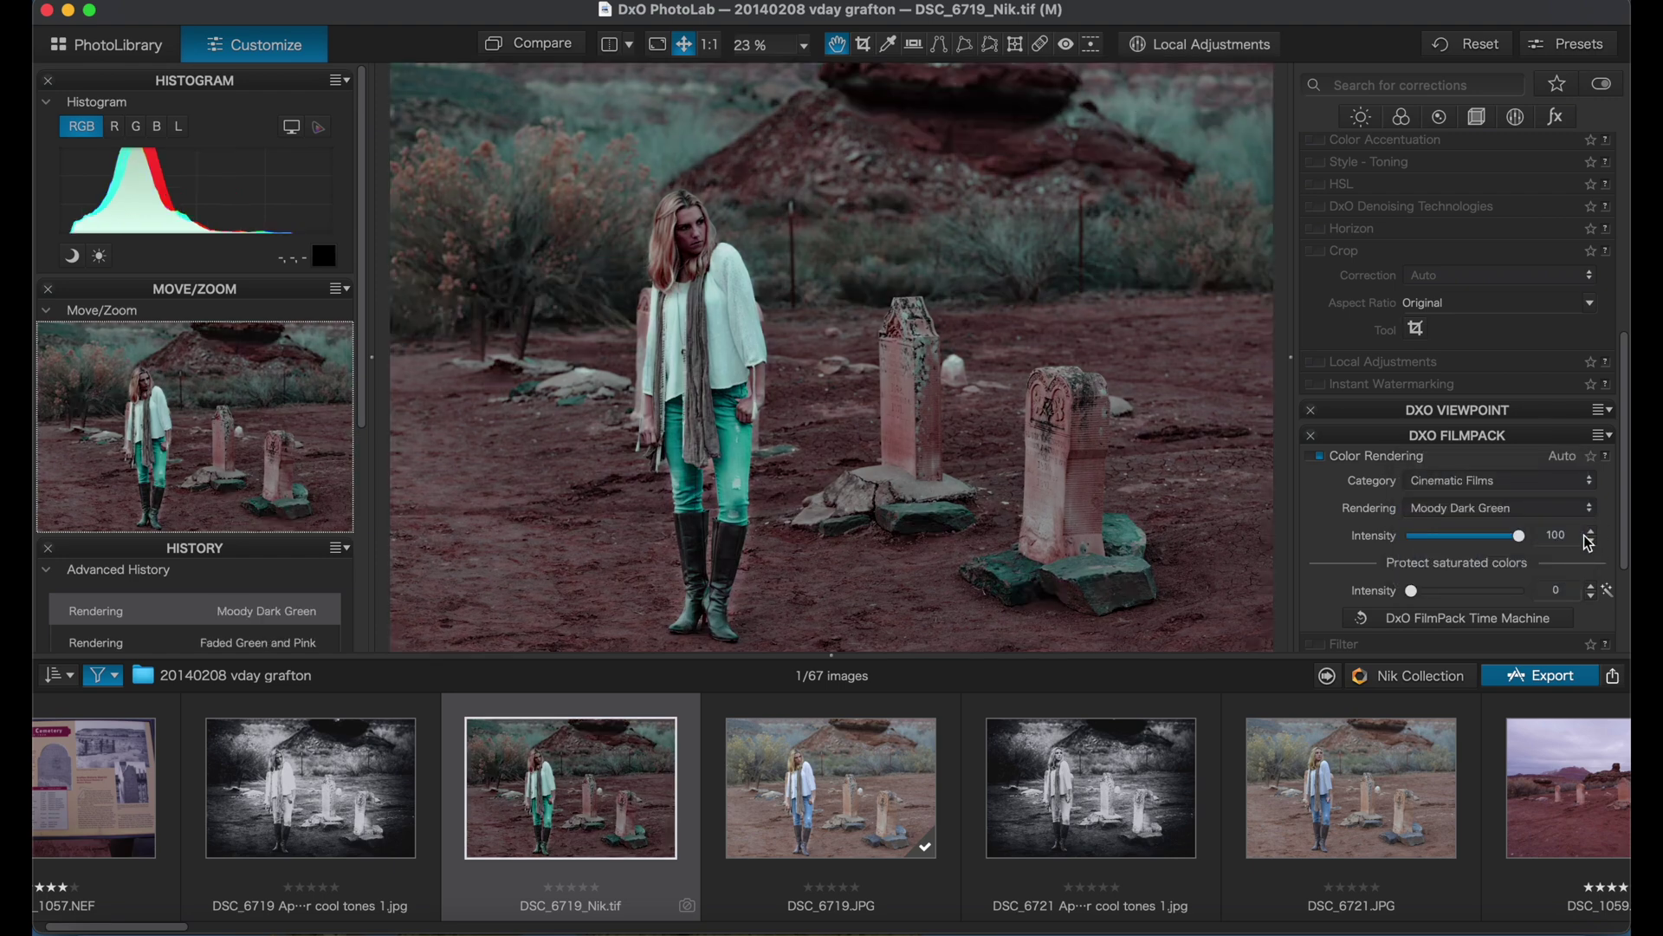
left_click(1591, 515)
left_click(1591, 516)
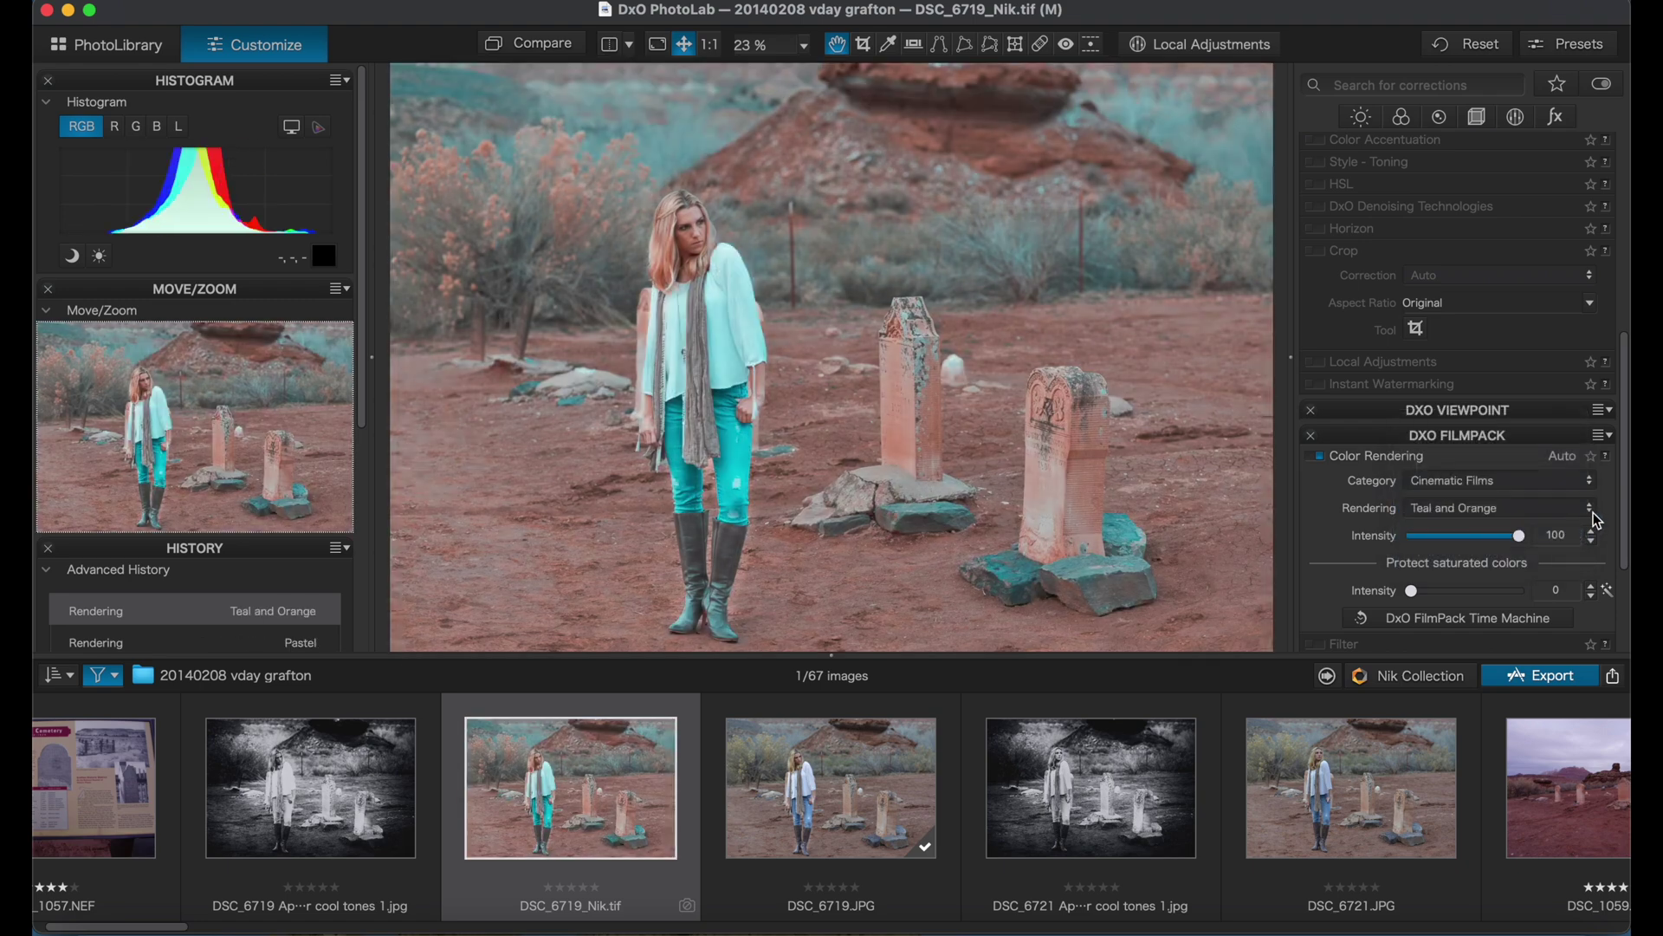
left_click(1598, 518)
left_click(1560, 416)
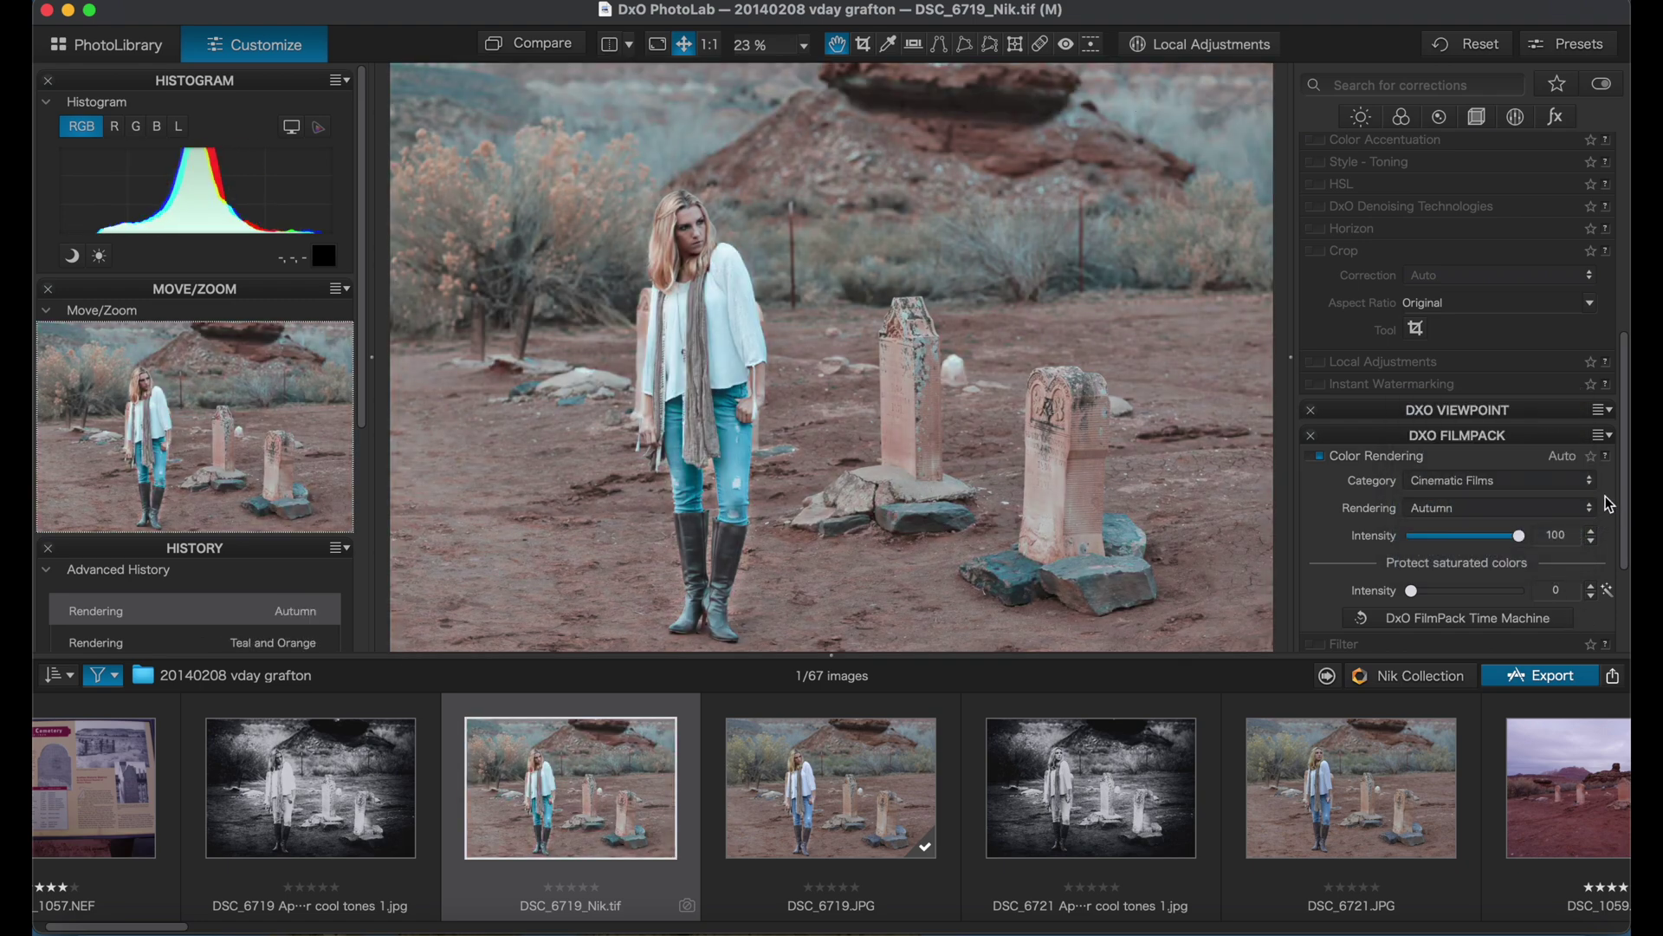
Try a Cross Processed Film color rendering at intensity 9, and revert the photo to the Applied Default Preset history state.
left_click(1585, 479)
left_click(1475, 439)
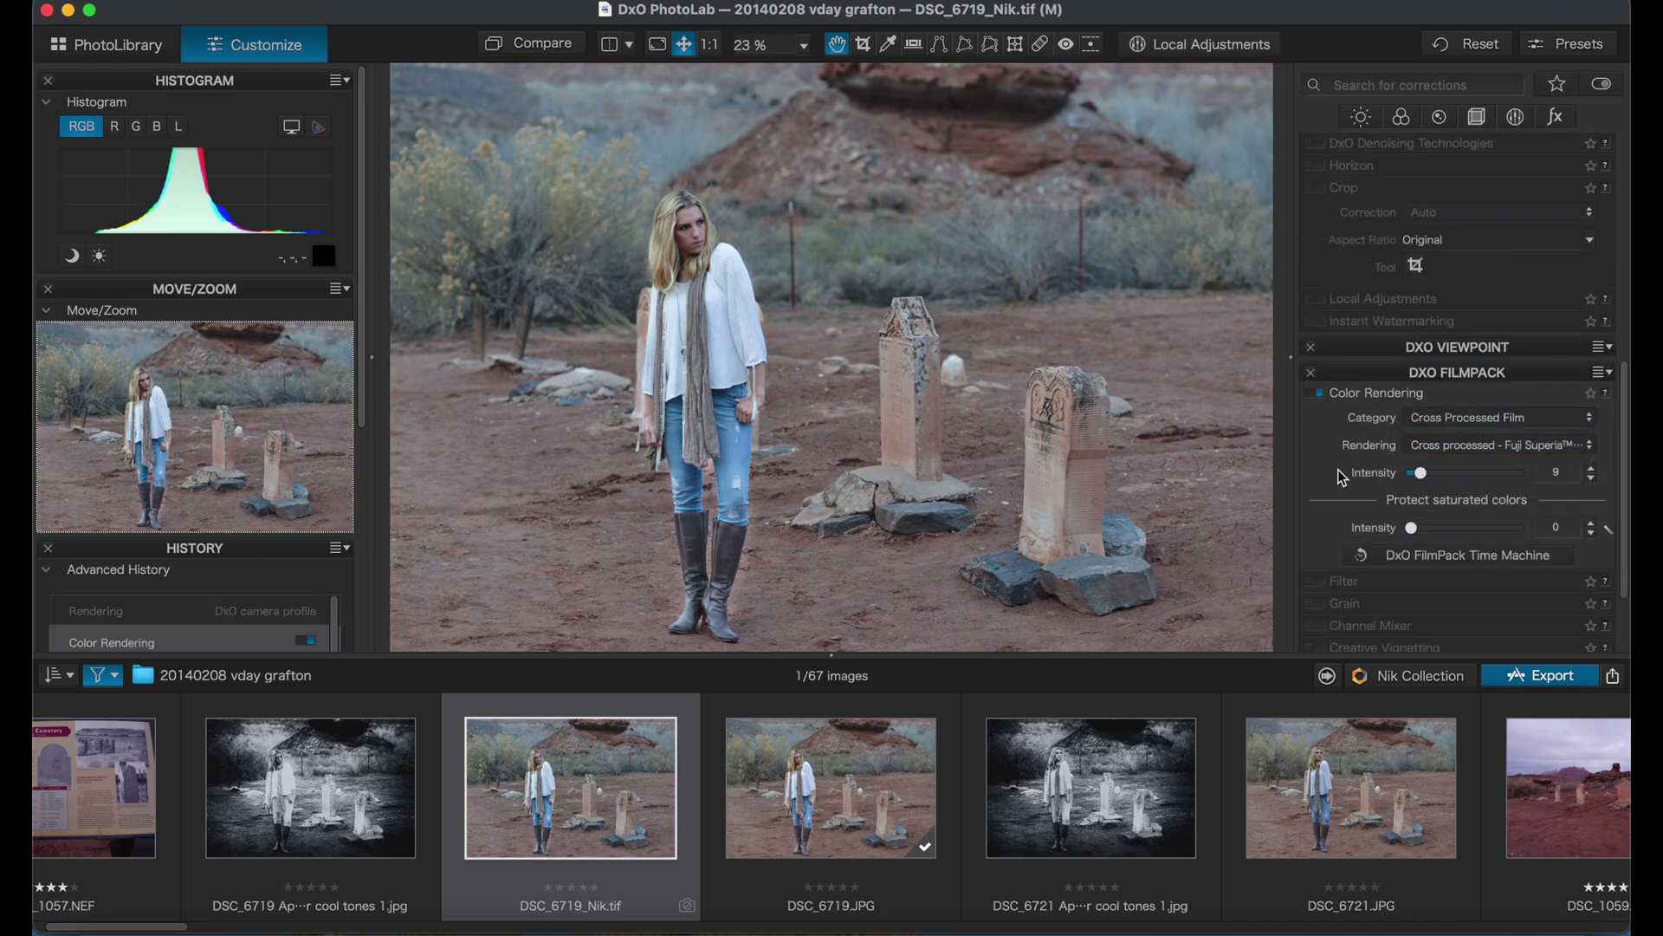
scroll(362, 418, "down", 6)
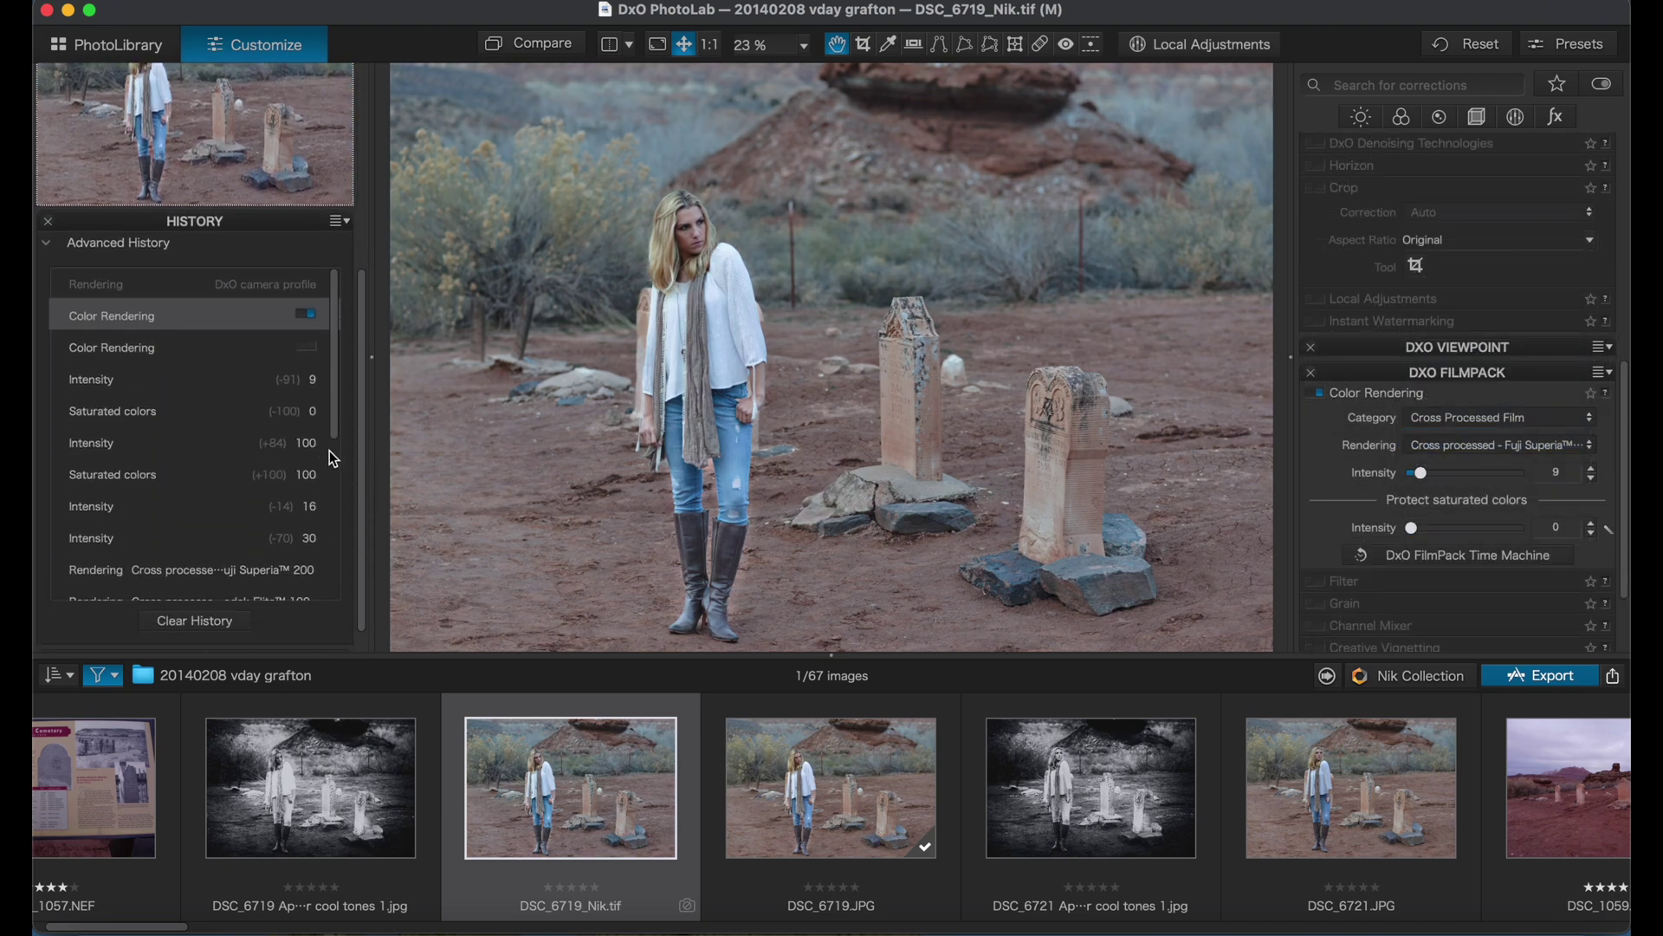
left_click_drag(335, 466, 320, 613)
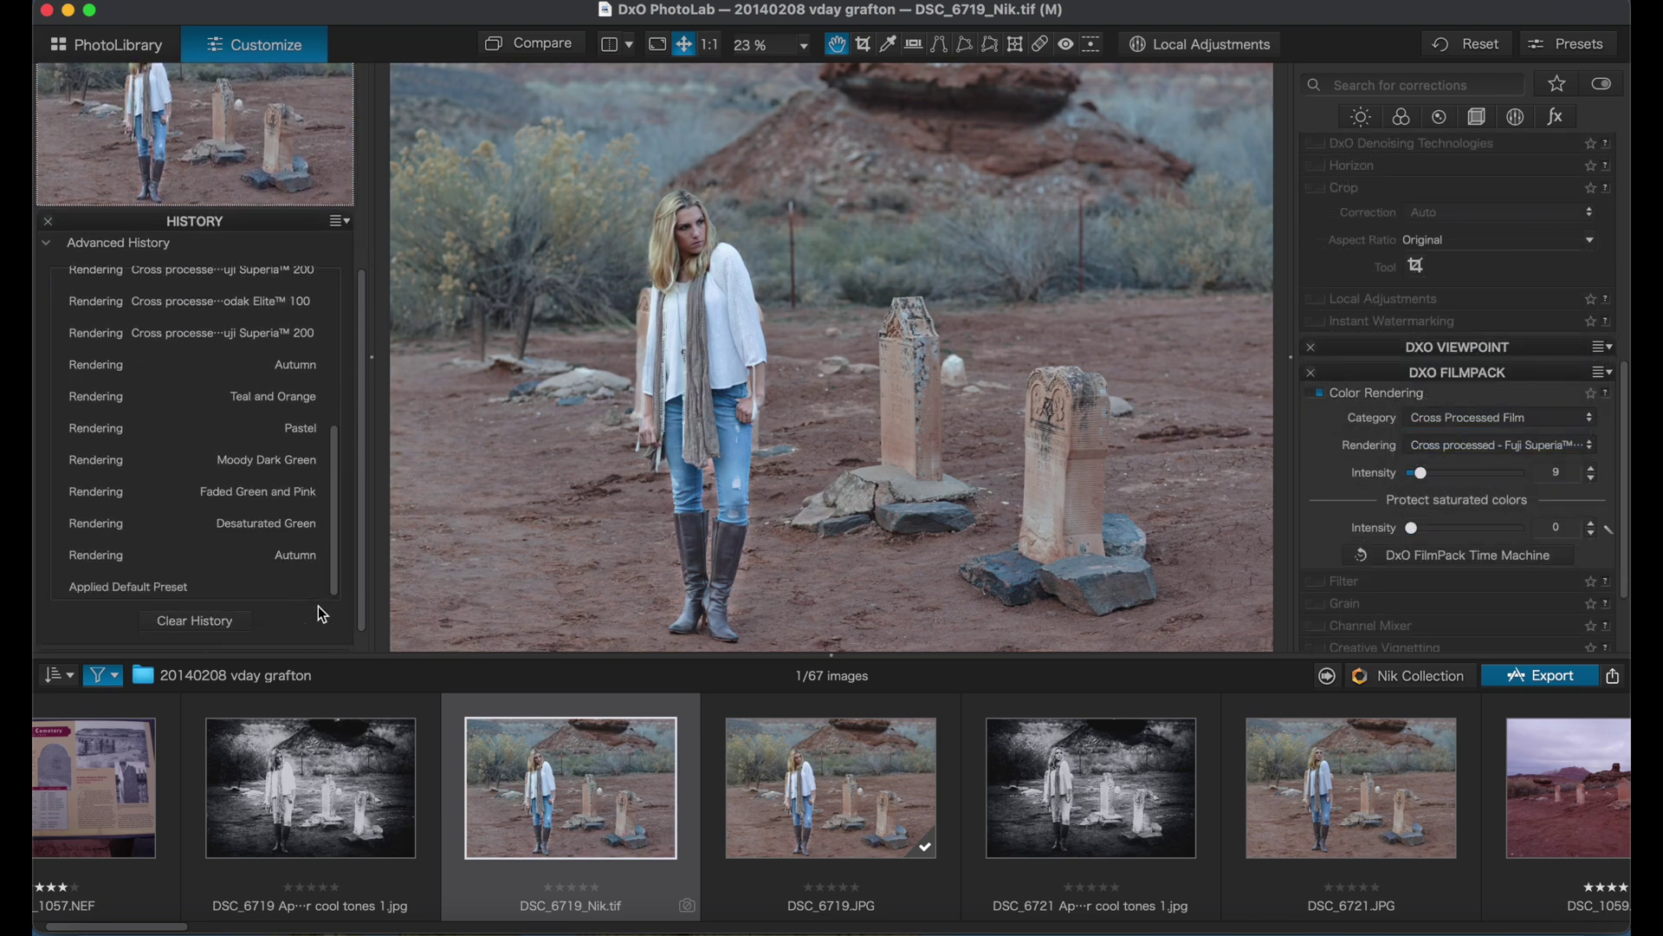
left_click(165, 589)
scroll(1455, 485, "up", 8)
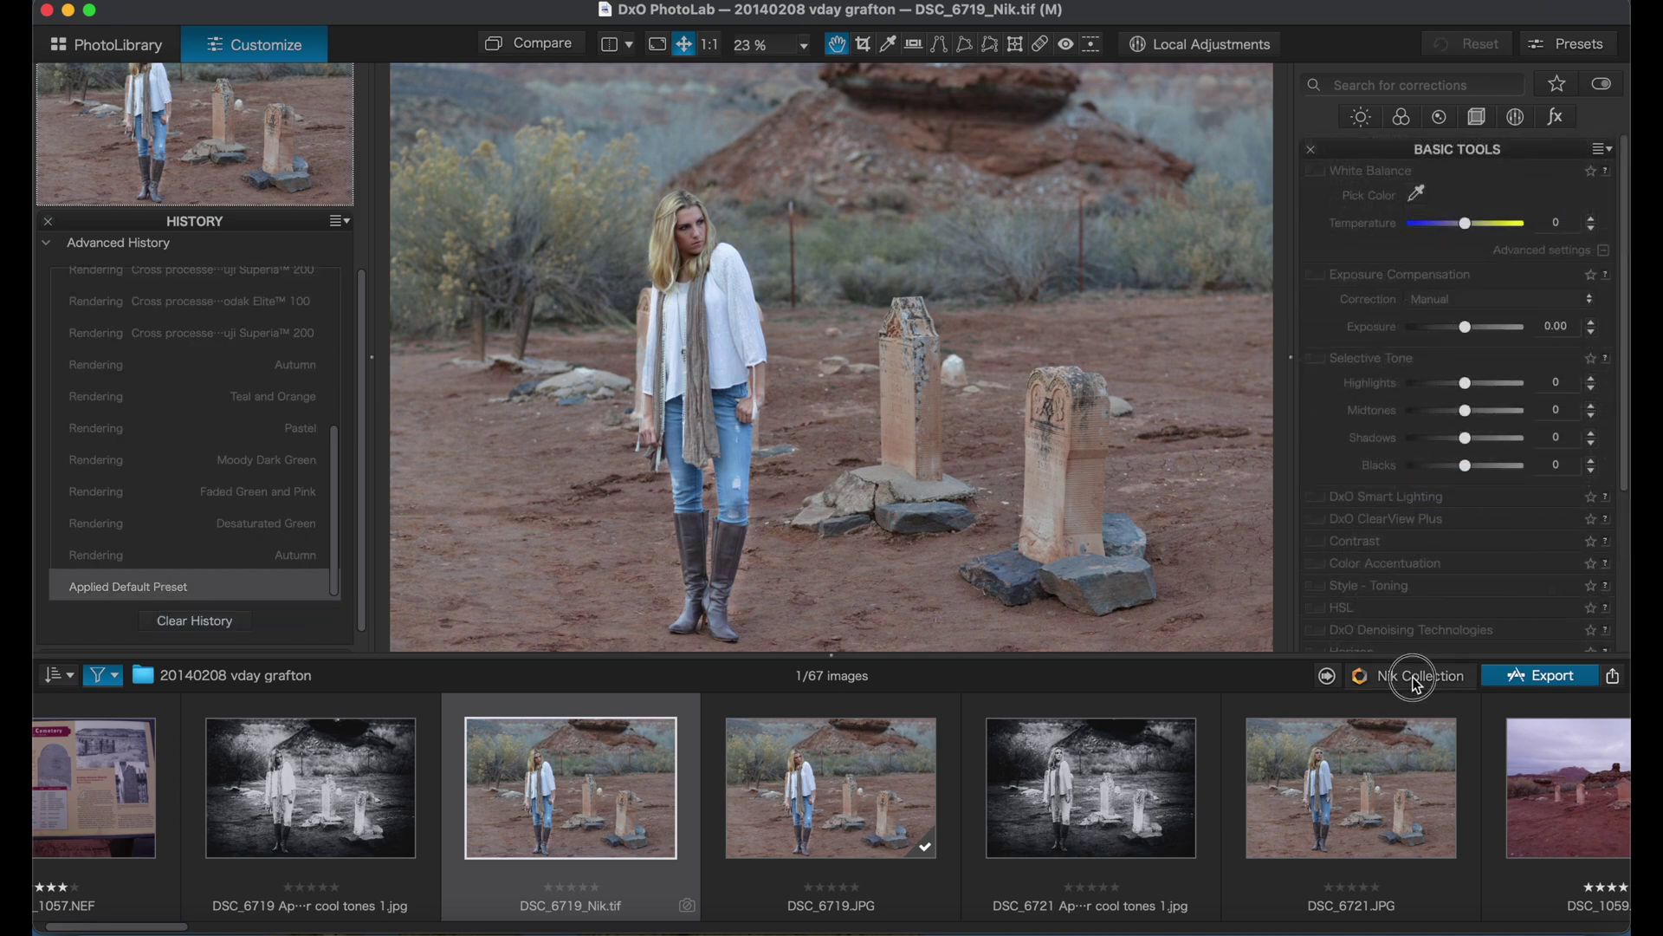
Send the photo to Nik 6 Analog Efex and choose the first camera preset, a high-contrast black-and-white look.
left_click(1414, 678)
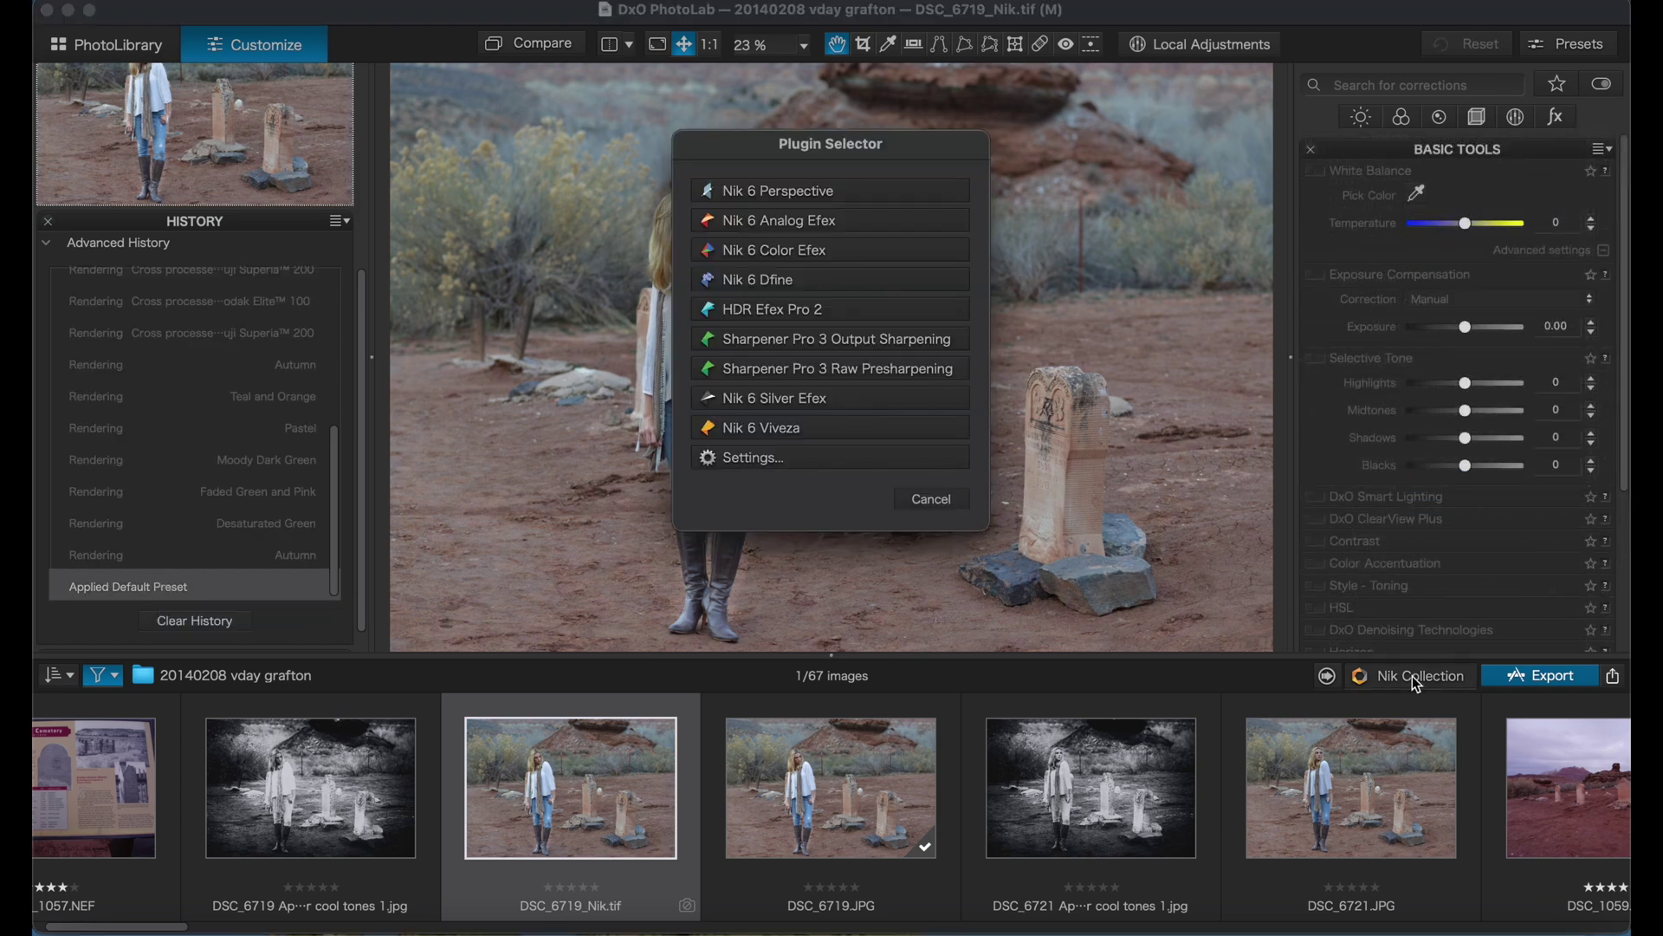
left_click(804, 227)
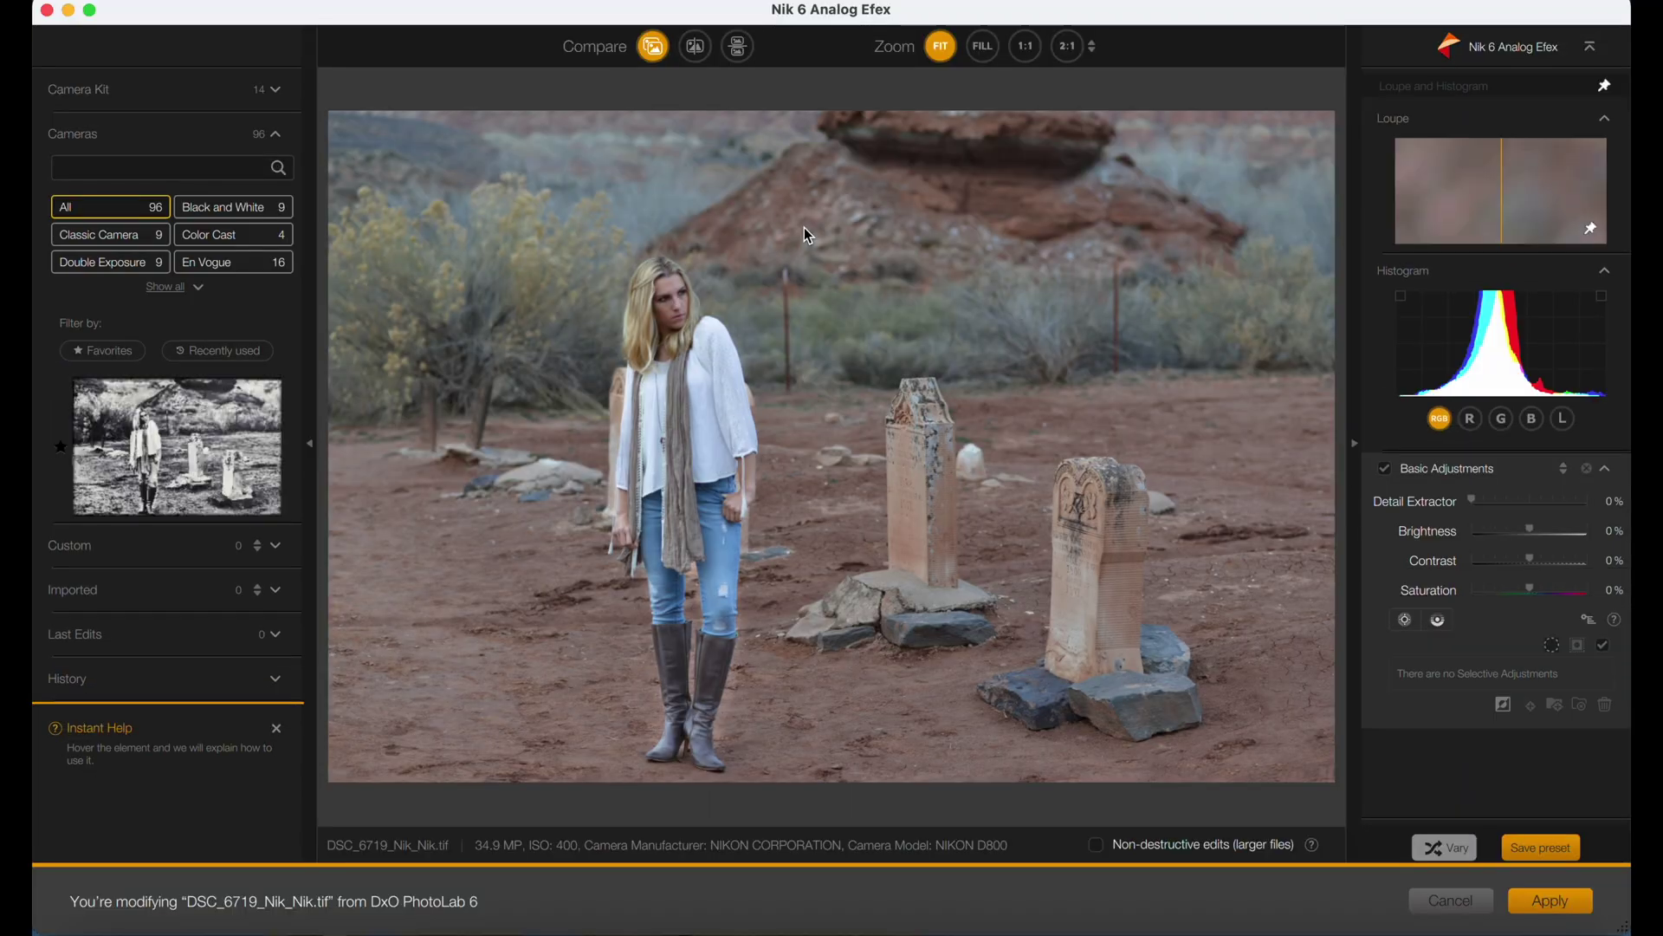
left_click(170, 438)
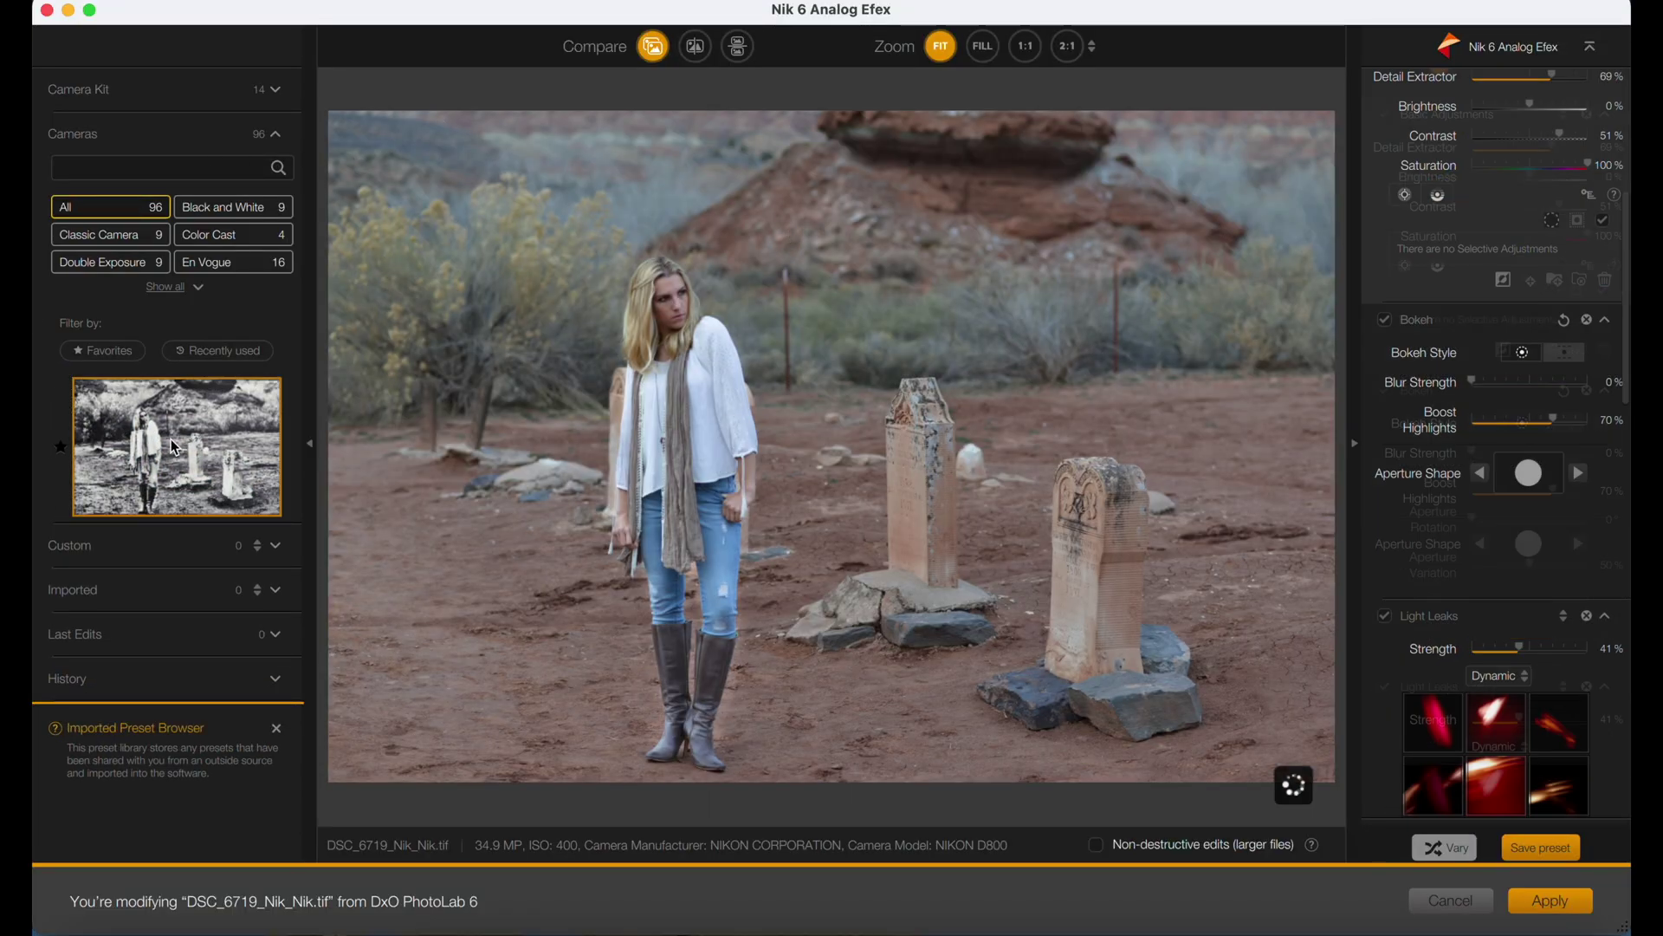
Dismiss the Imported Preset Browser tip, try the Antique Blur camera preset, and switch its Dirt & Scratches effect off and on.
left_click(276, 727)
left_click(136, 538)
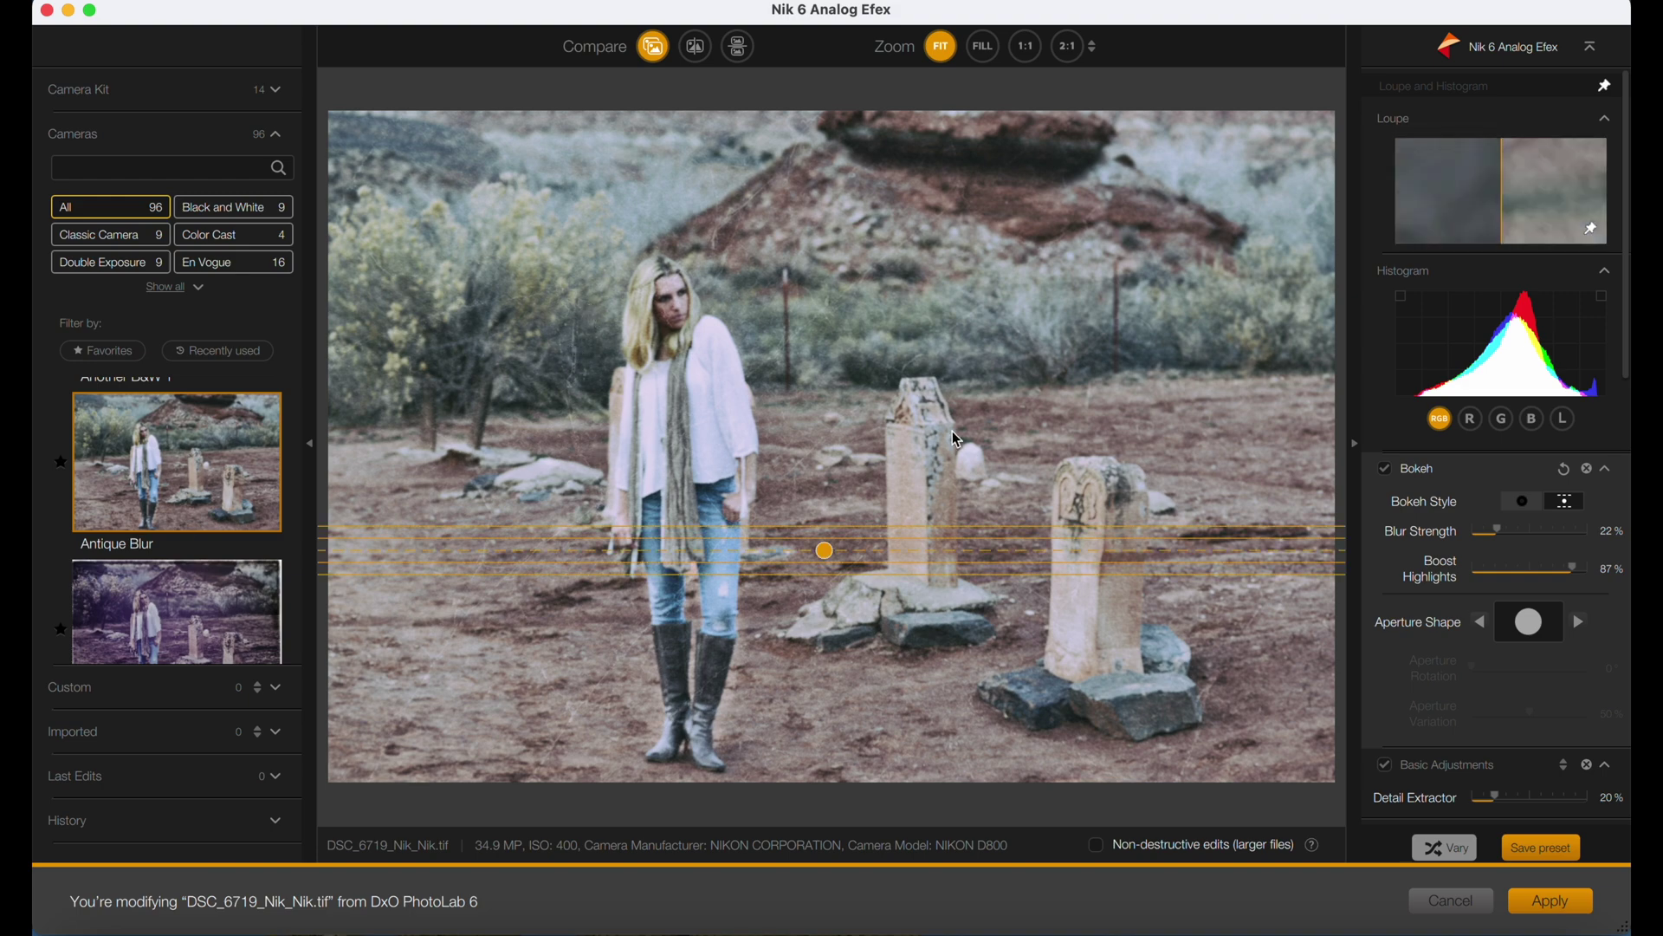
scroll(1614, 516, "down", 10)
scroll(1613, 515, "down", 3)
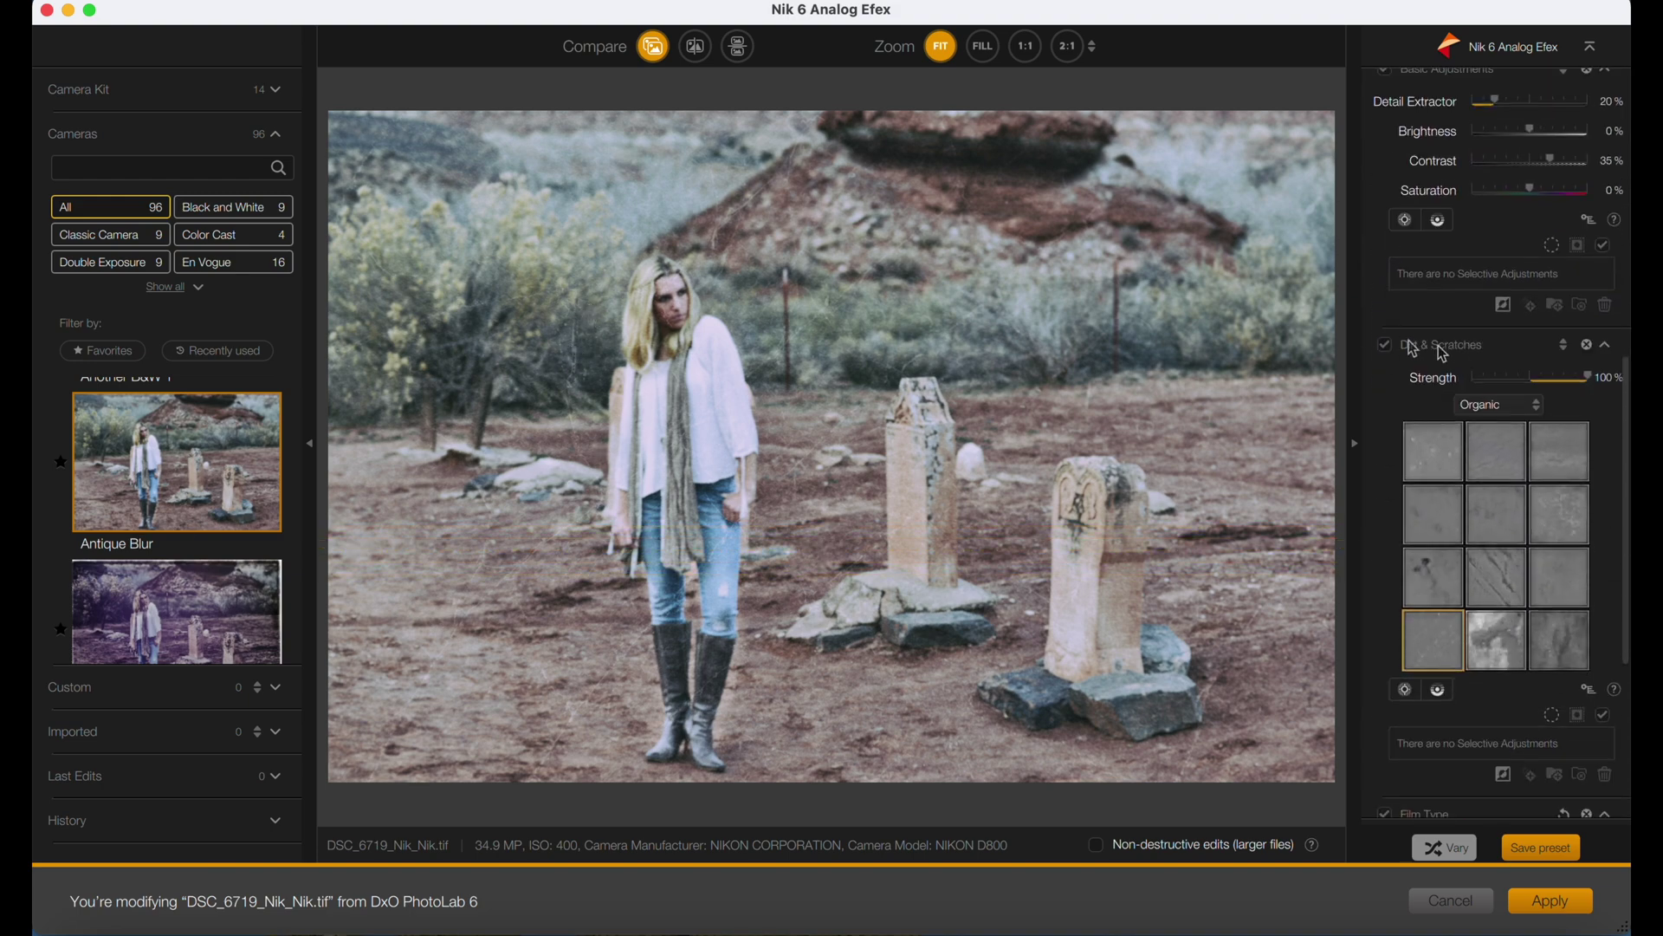
left_click(1386, 346)
left_click(1386, 346)
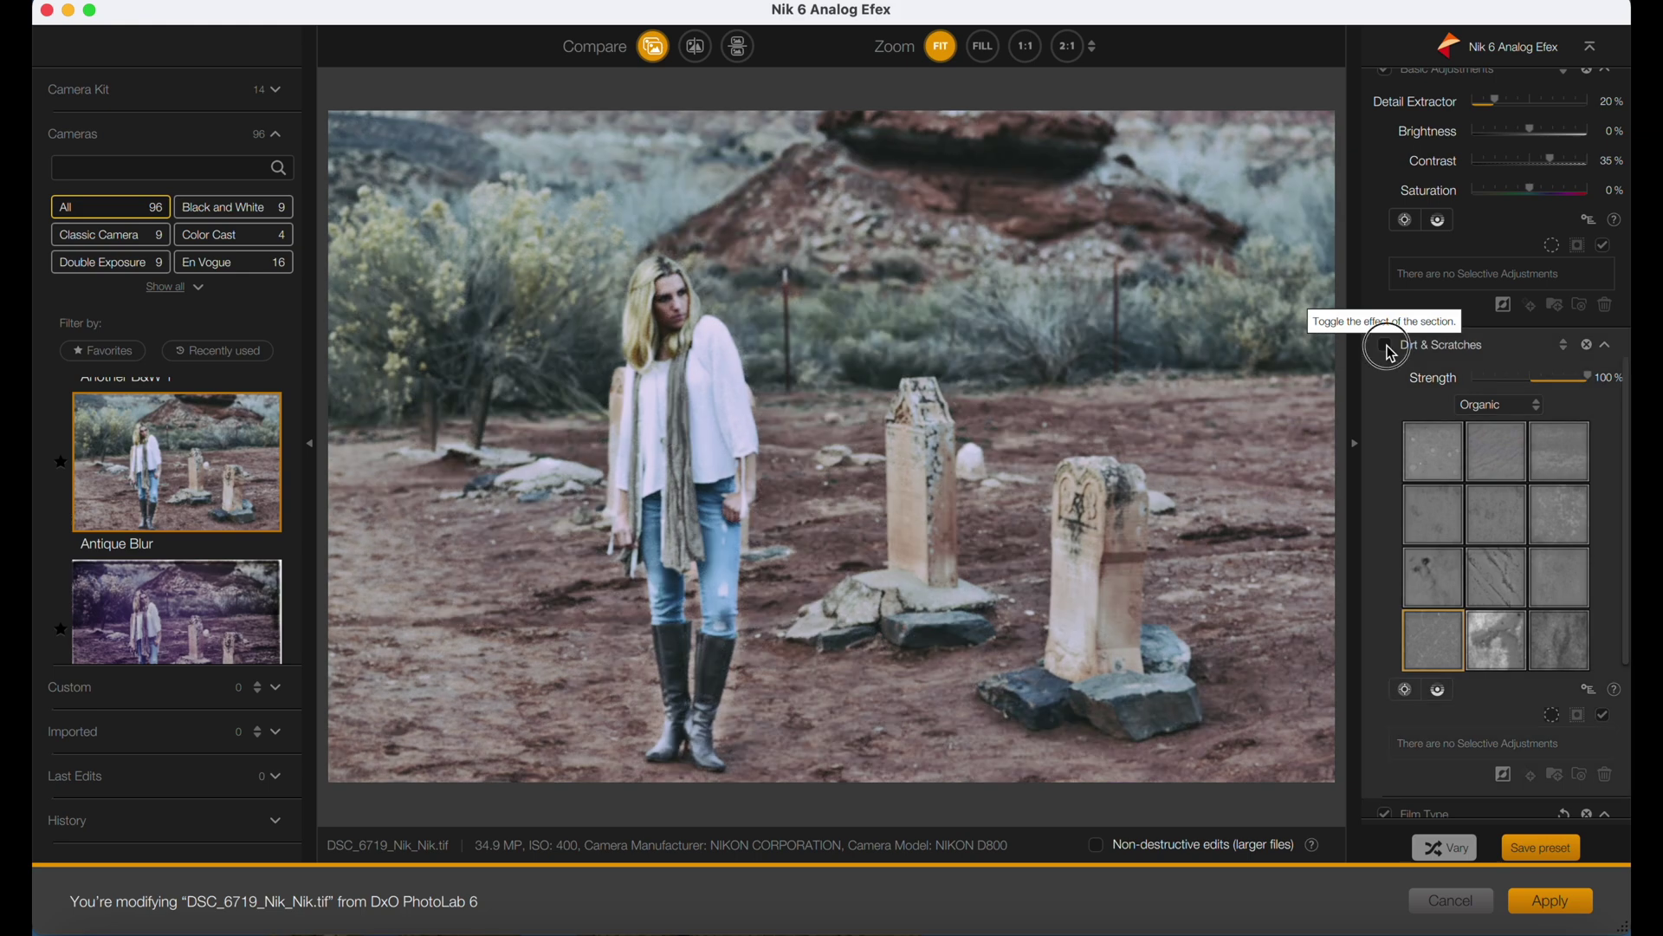
left_click(1388, 350)
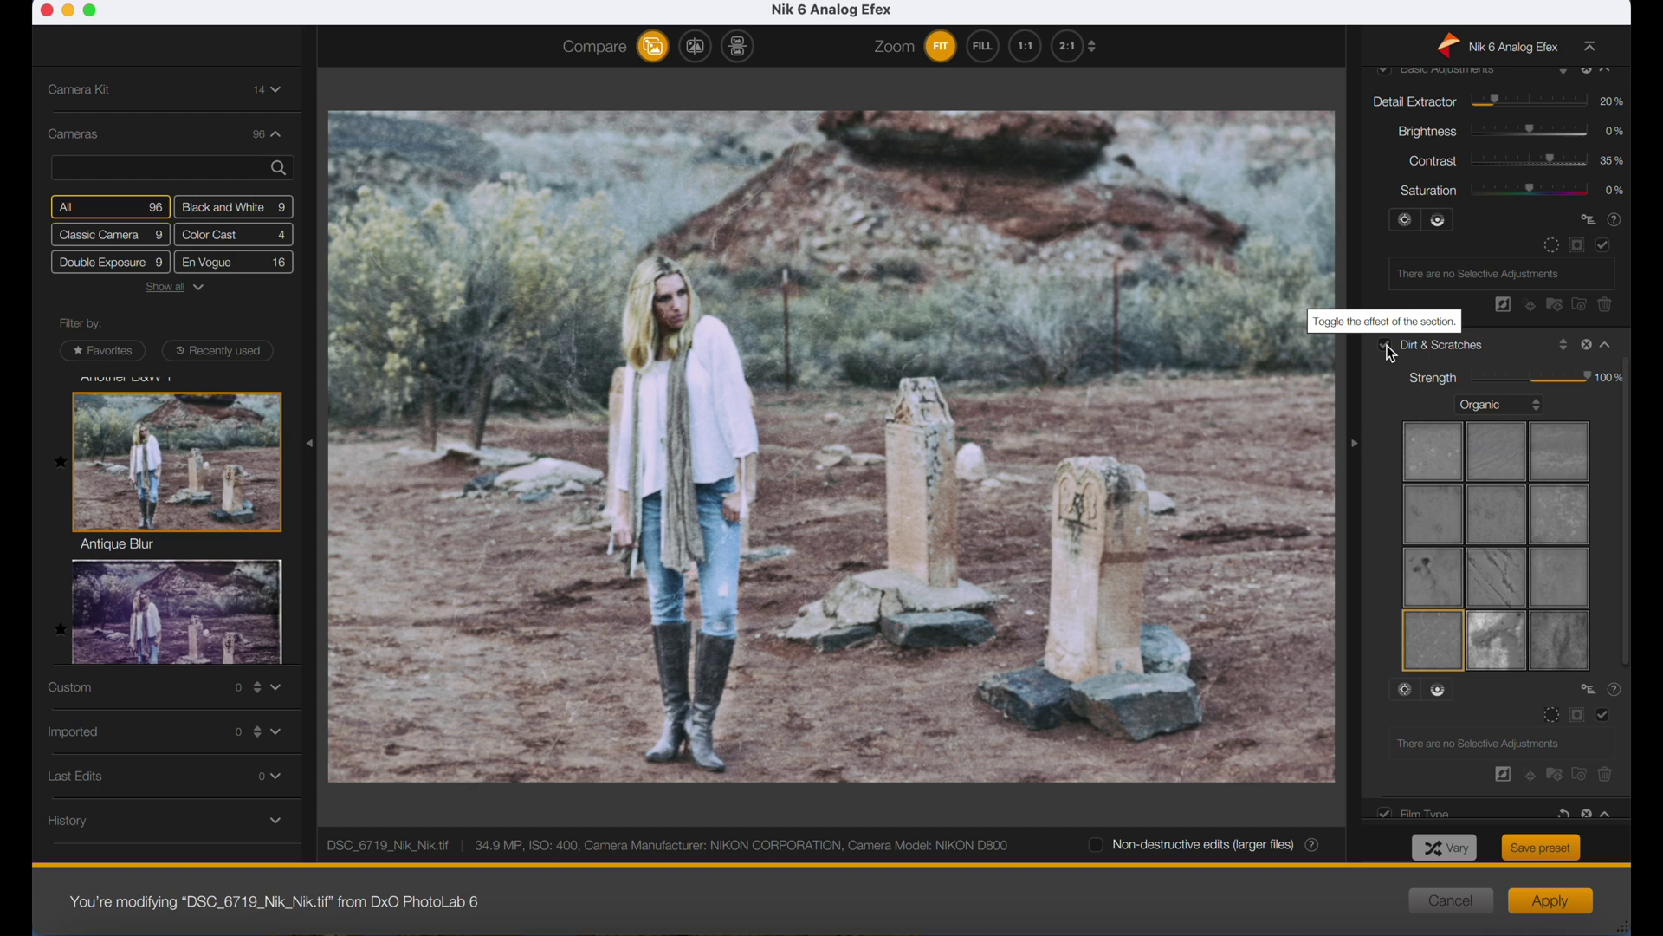
Try the Autochrome 2 camera preset and browse through the Black and White presets as far as Blue Faded.
left_click(221, 586)
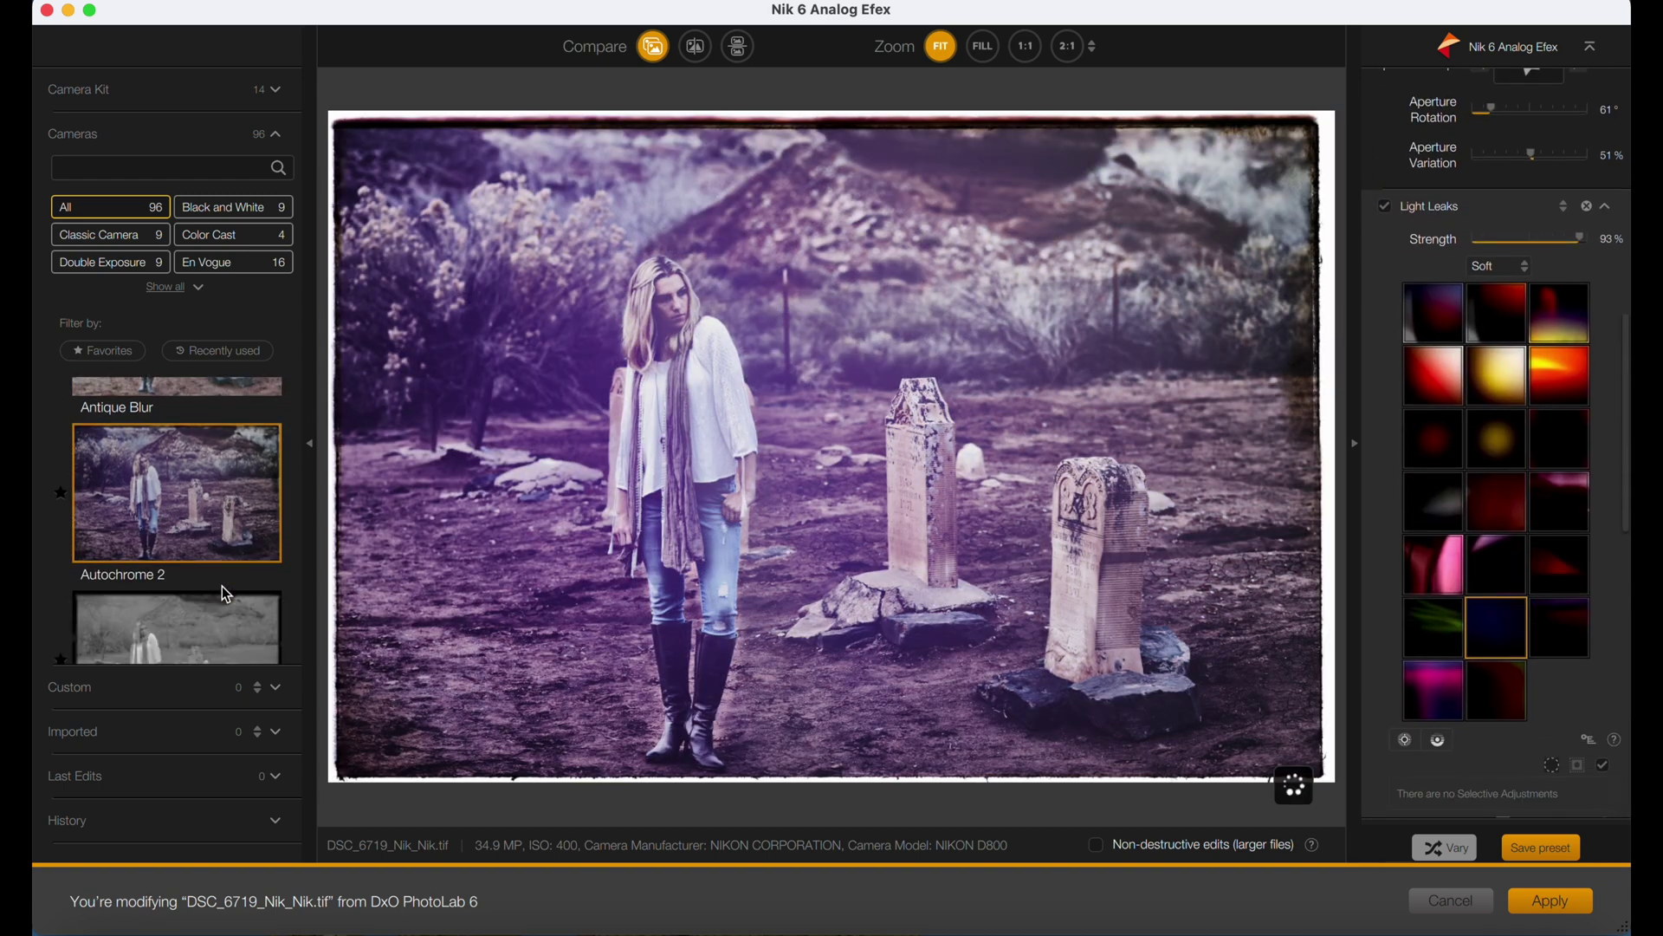
scroll(222, 586, "down", 3)
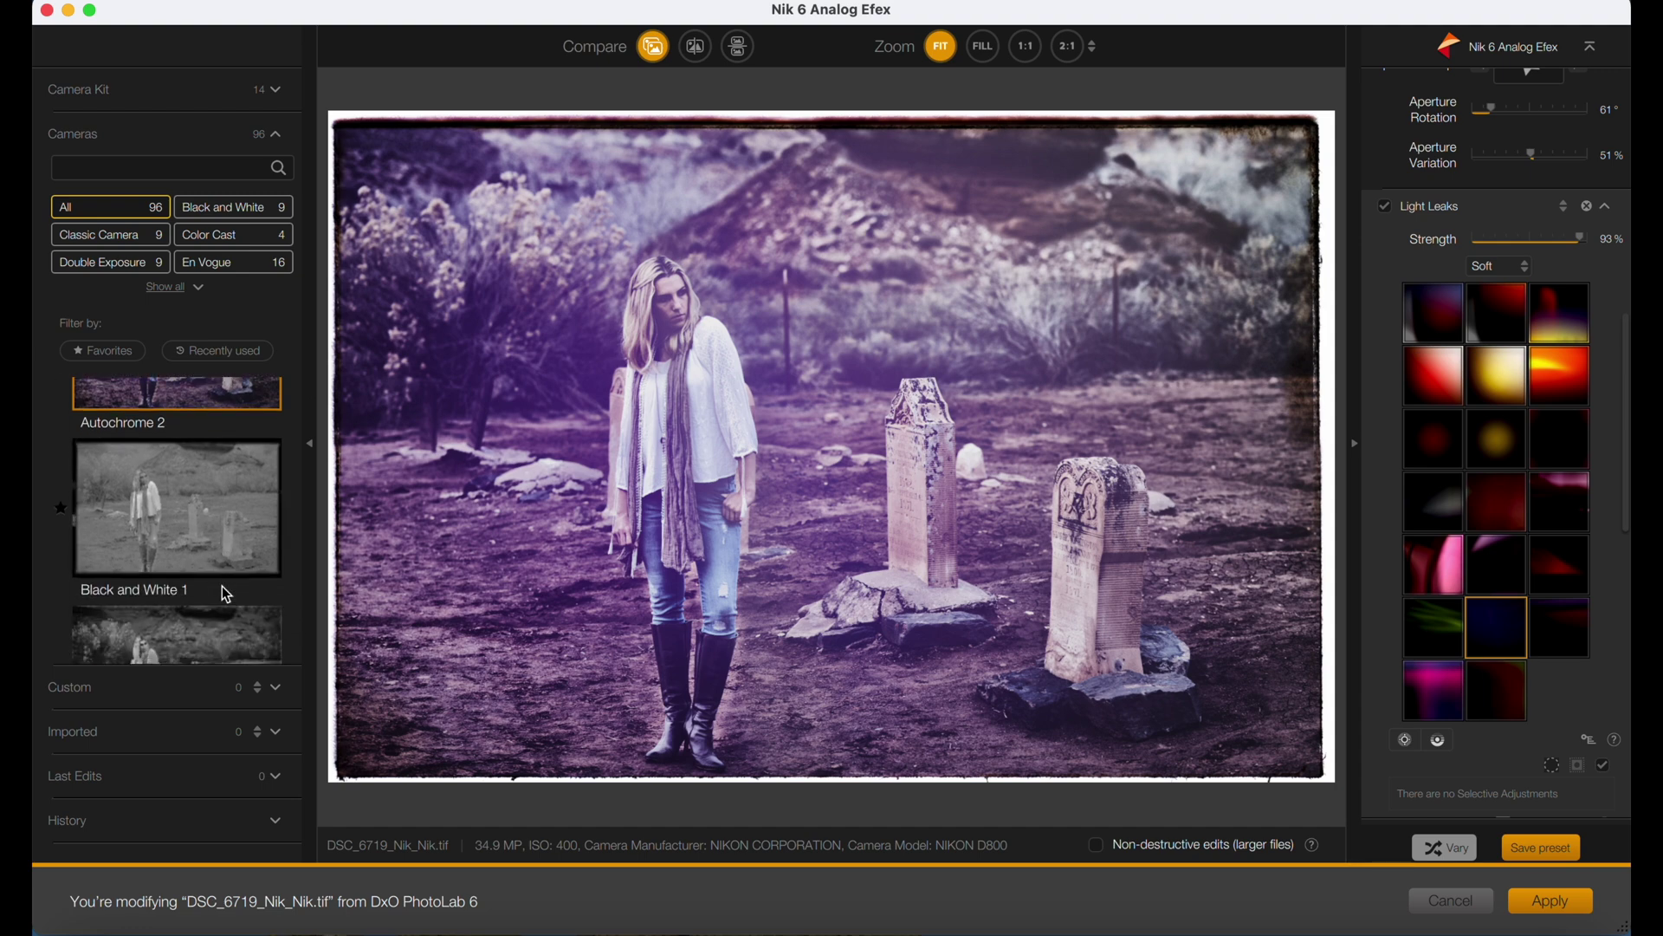
scroll(222, 585, "down", 3)
scroll(222, 586, "down", 2)
scroll(224, 589, "down", 8)
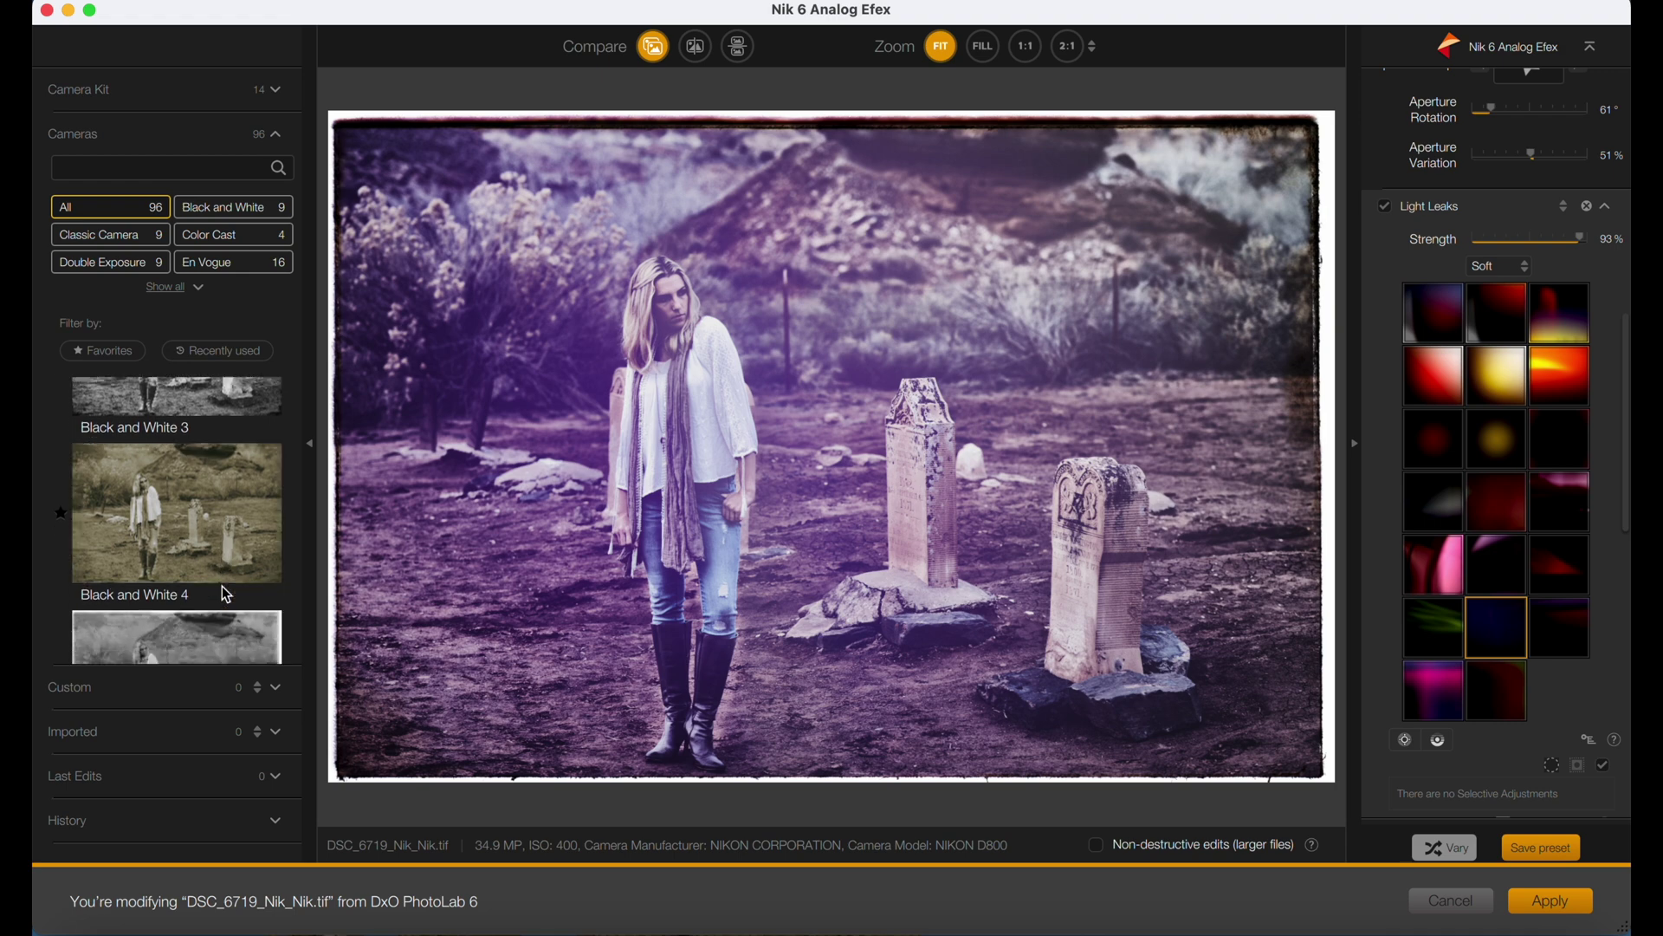
scroll(222, 585, "down", 12)
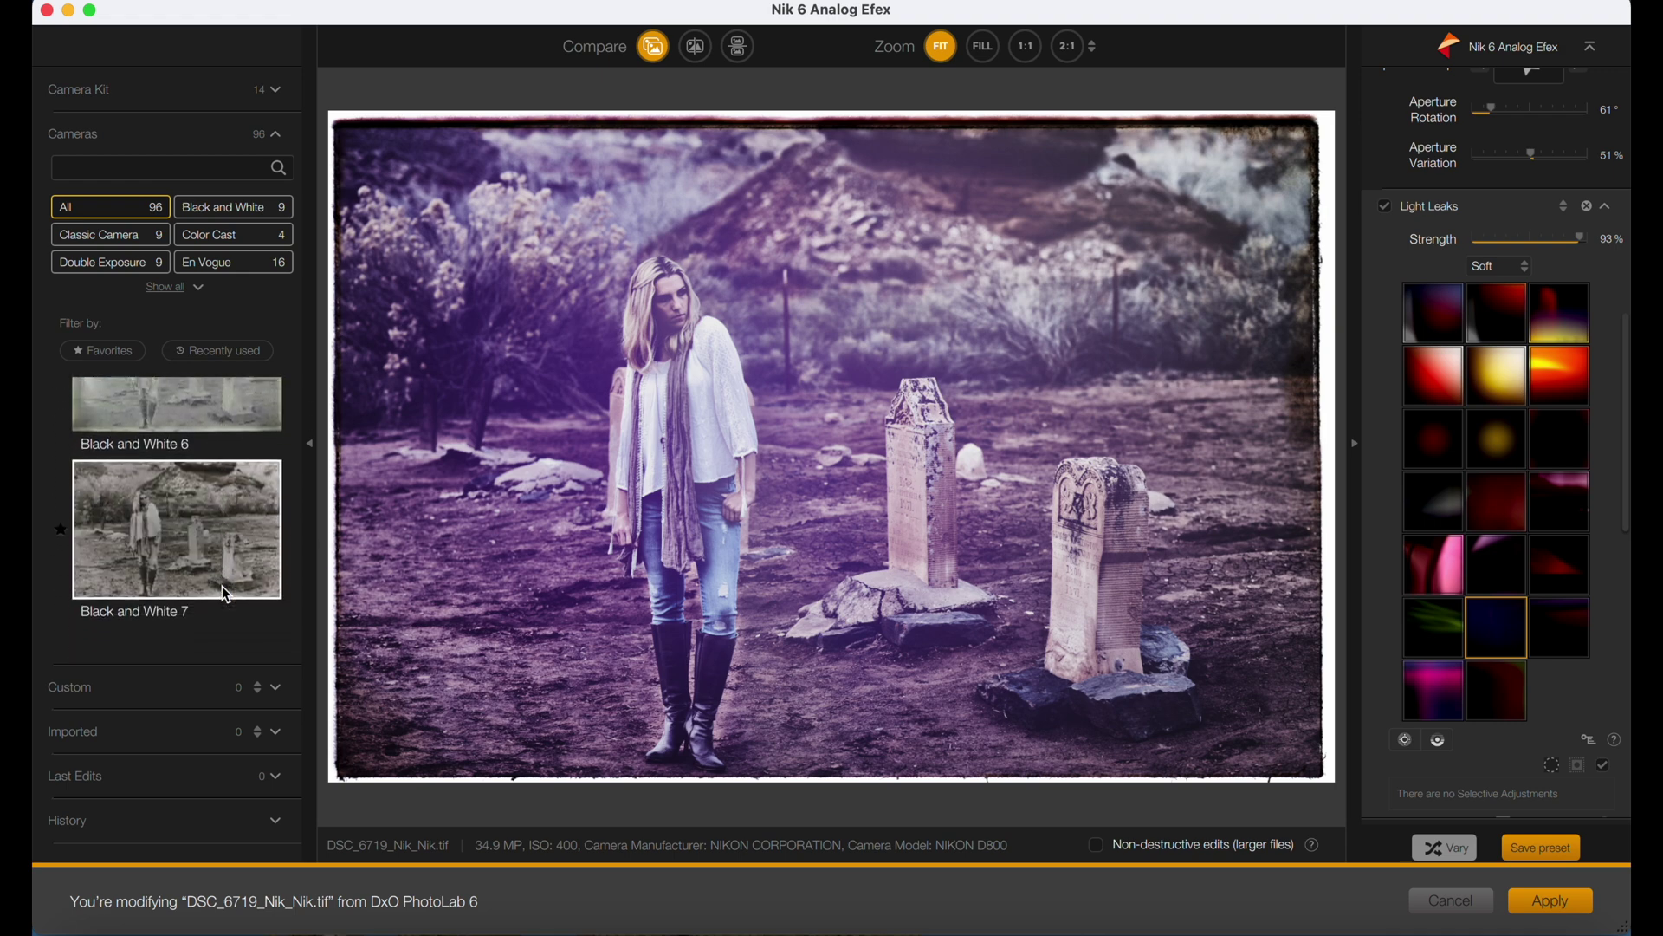
scroll(222, 586, "down", 8)
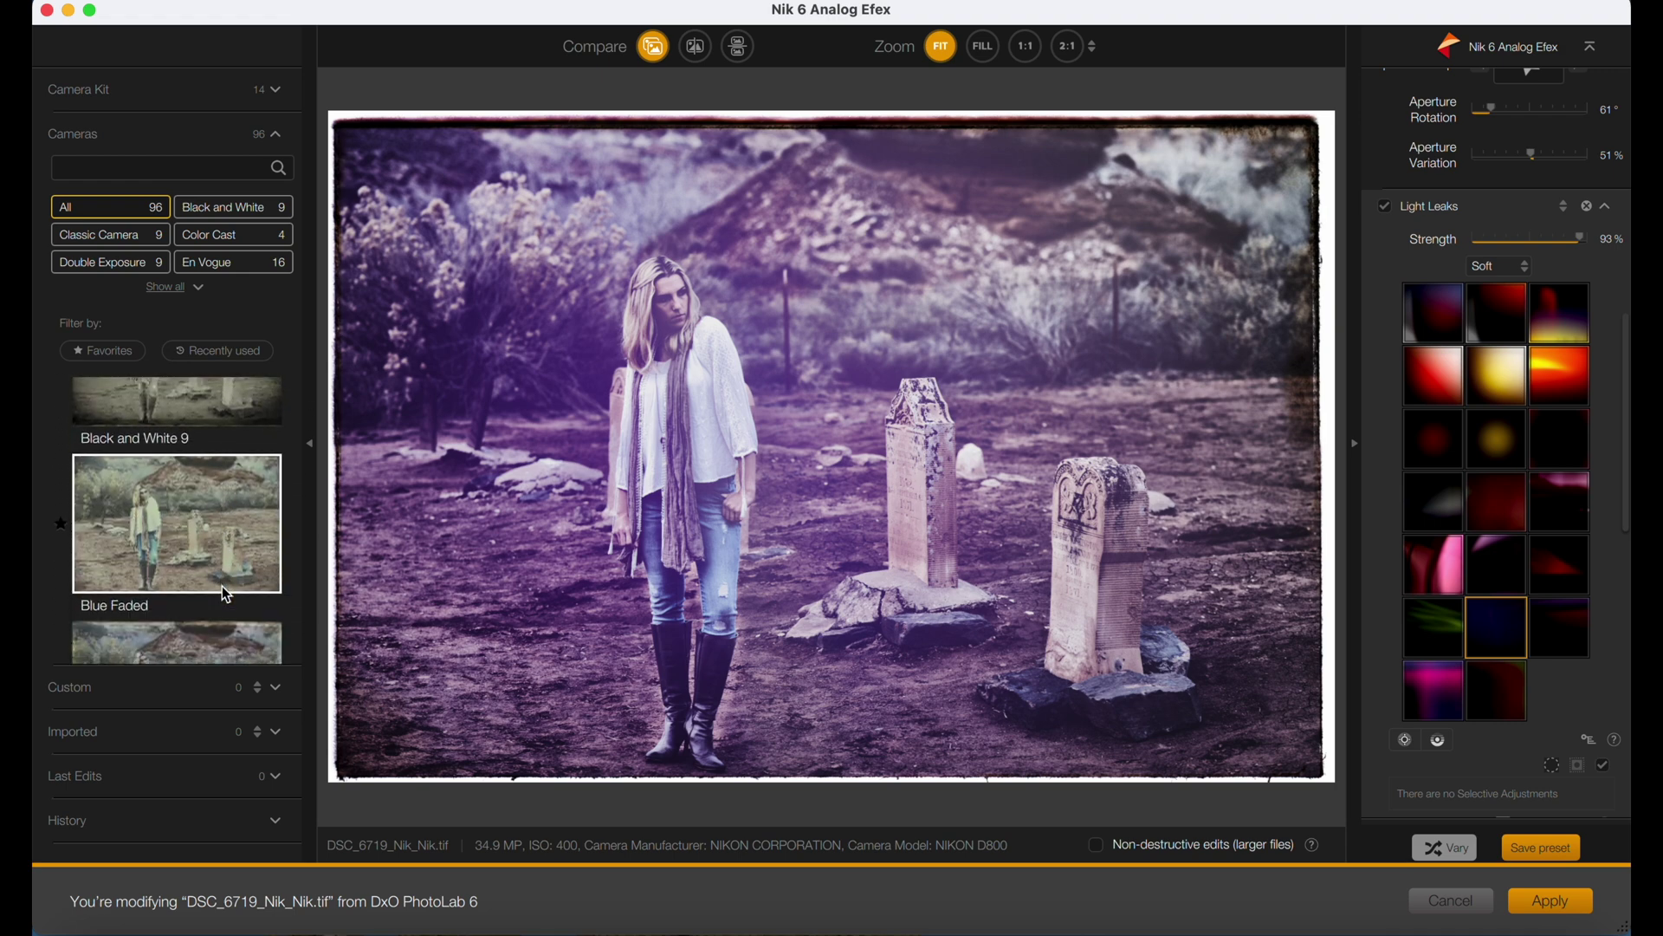
Try the Blue Faded, Burnt Edges 3, and Classic Camera 1, 2, and 3 presets on the photo.
left_click(210, 556)
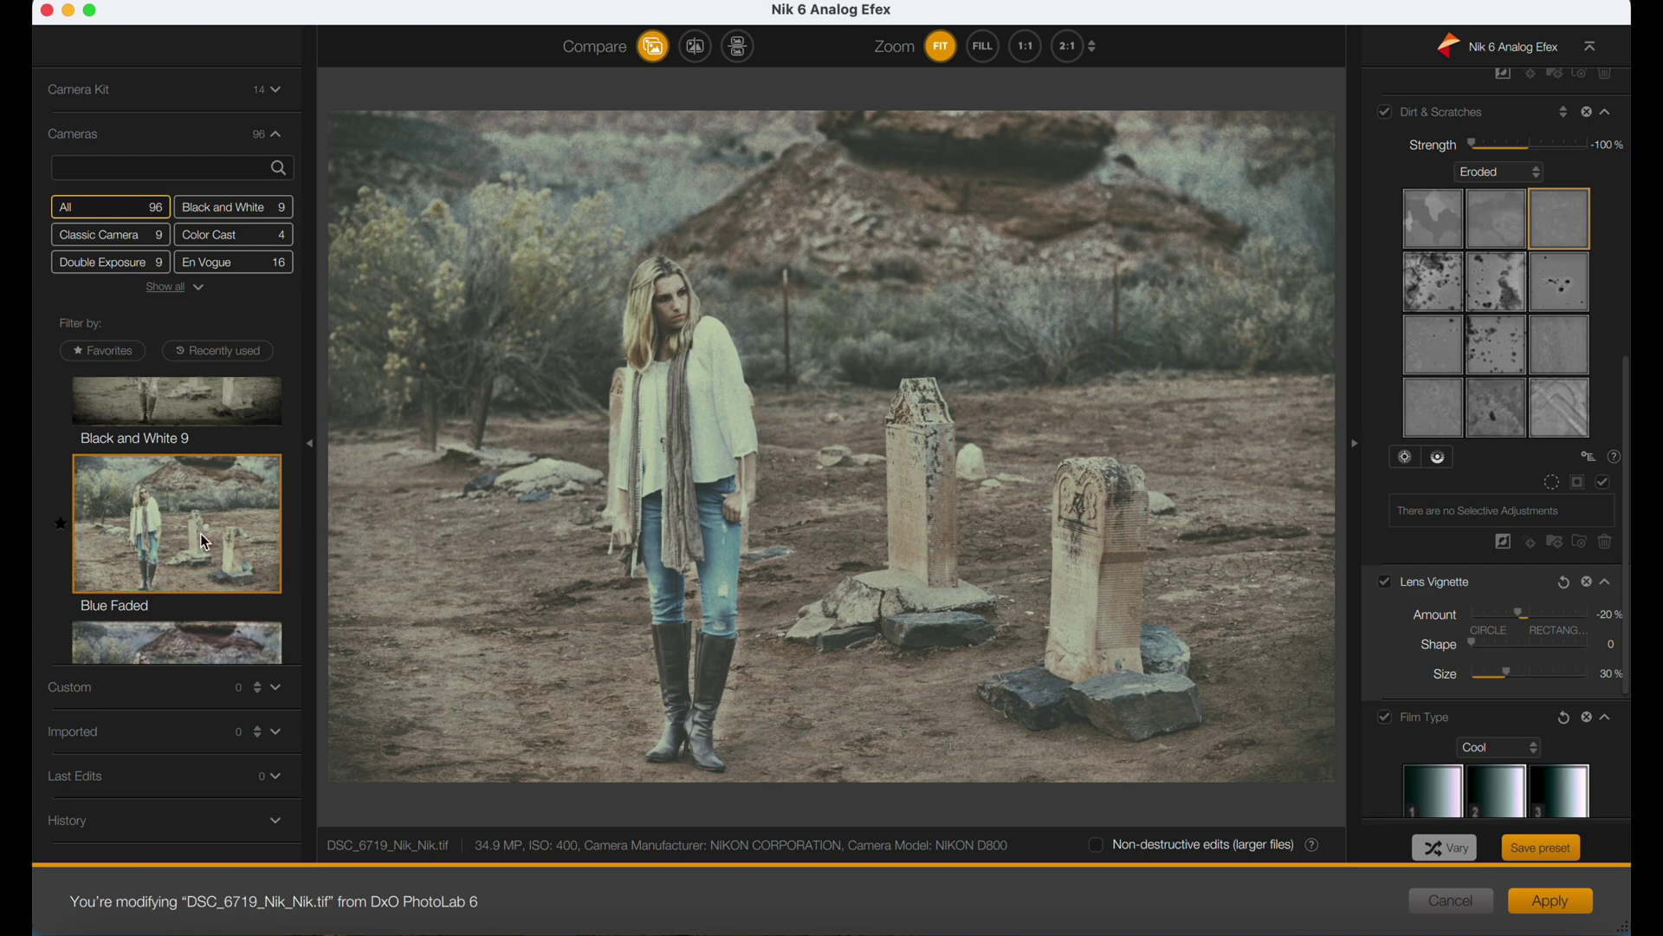
scroll(197, 520, "down", 2)
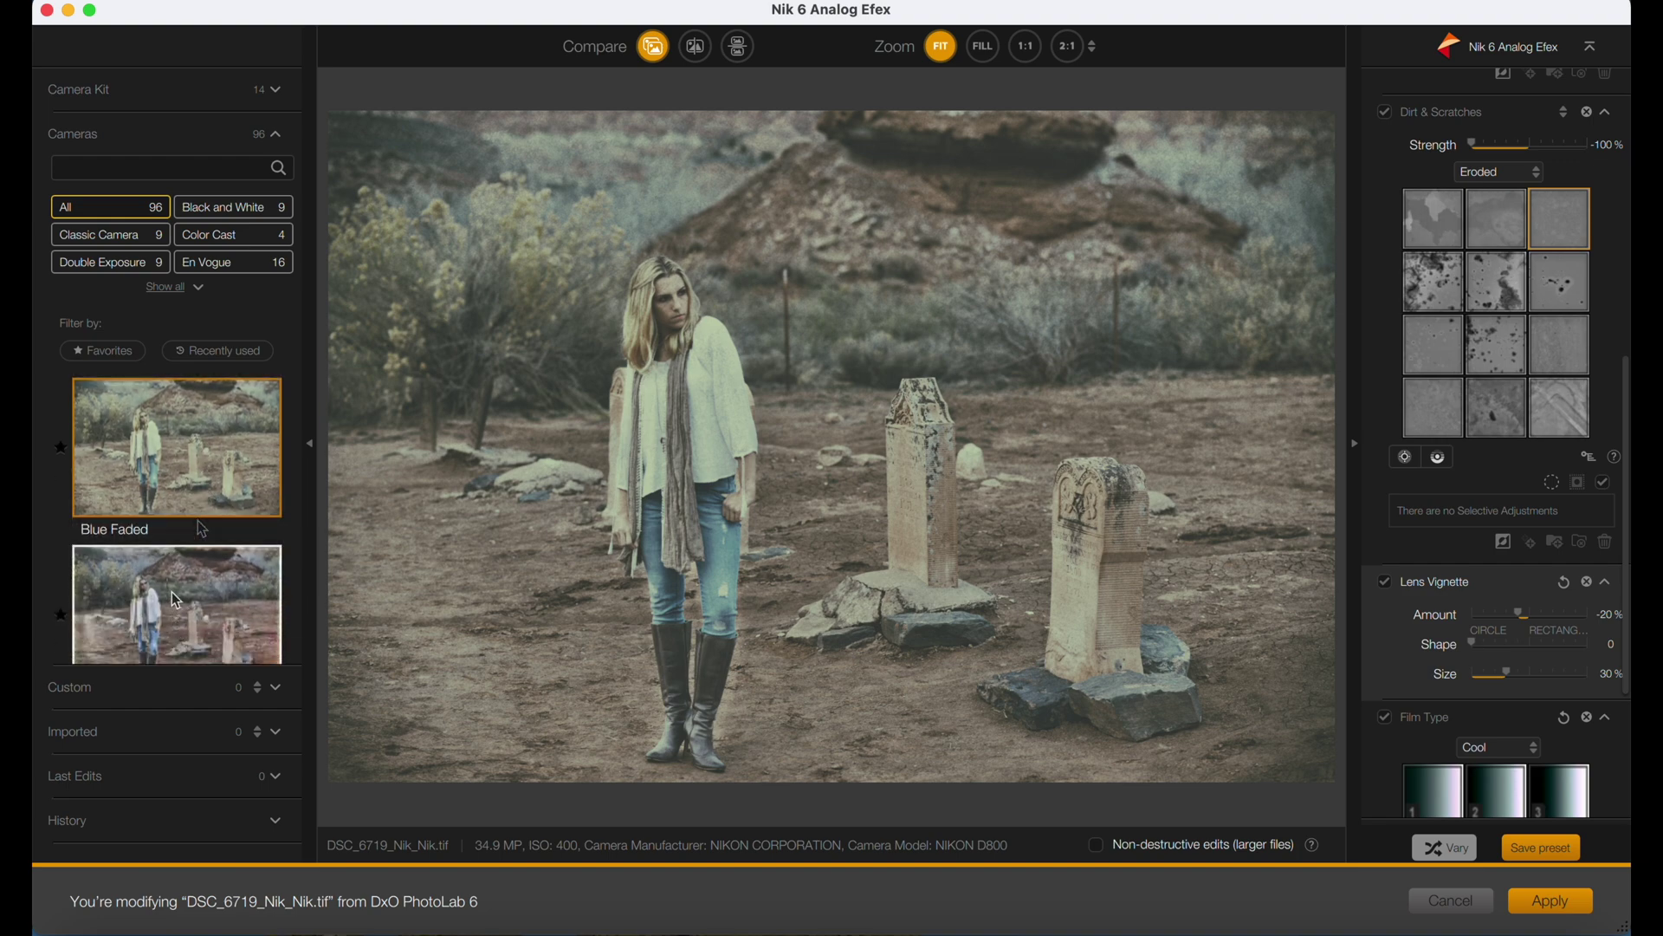
left_click(175, 587)
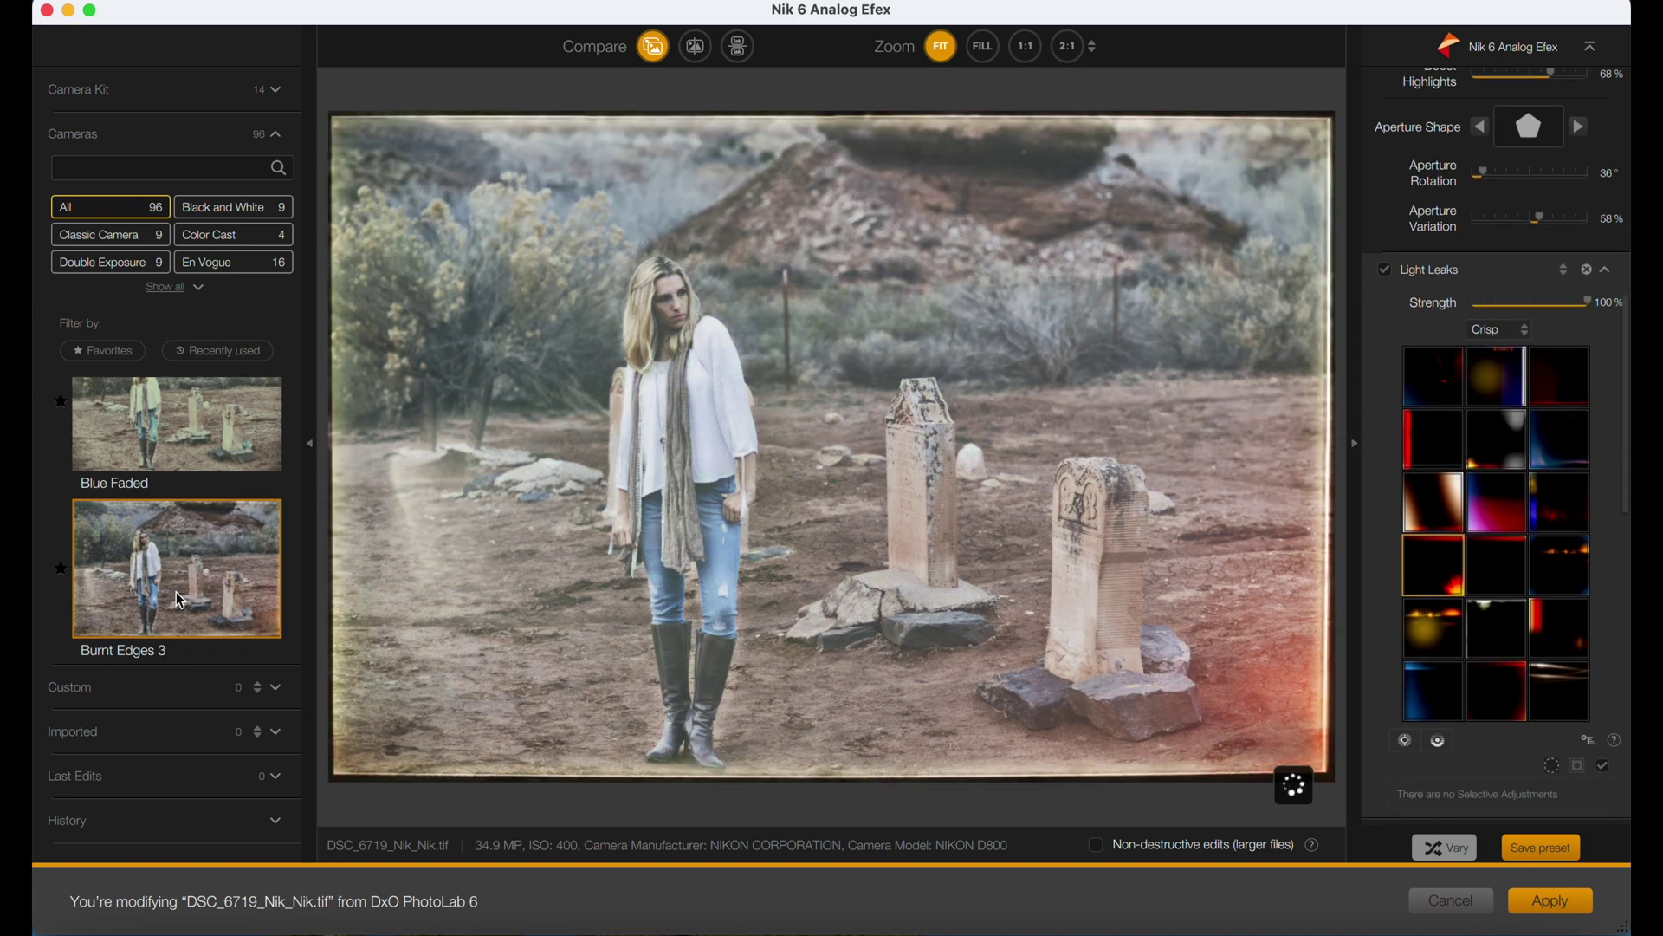
scroll(175, 591, "down", 2)
scroll(175, 591, "down", 4)
left_click(183, 513)
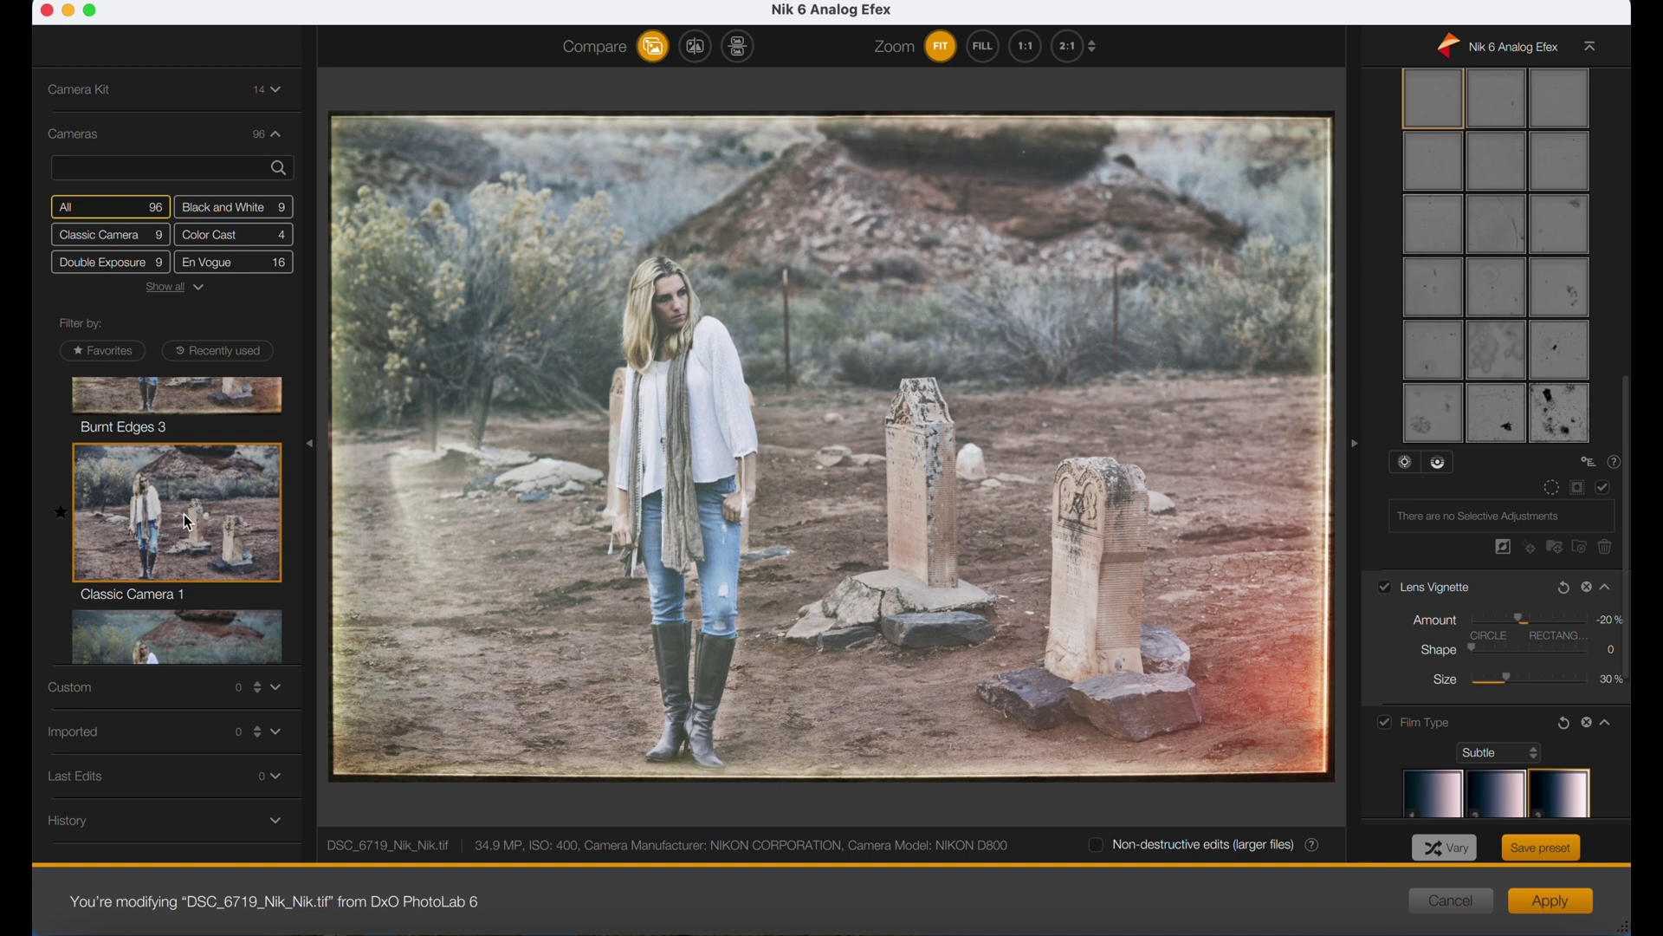
scroll(183, 513, "down", 4)
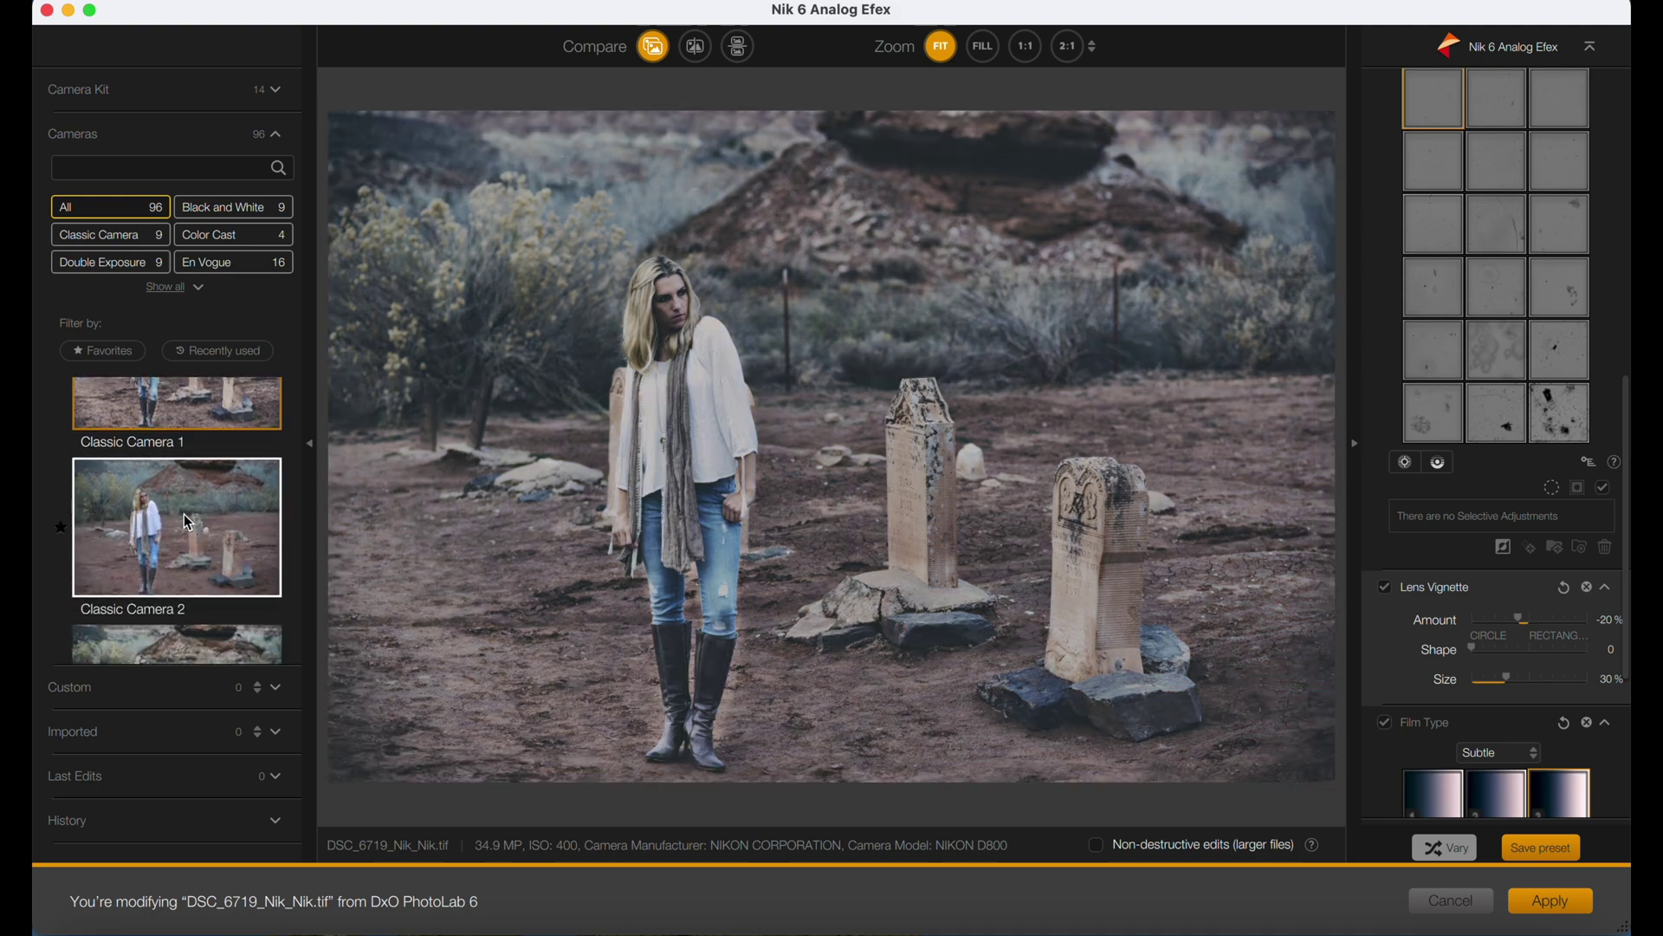
left_click(184, 513)
scroll(184, 513, "down", 6)
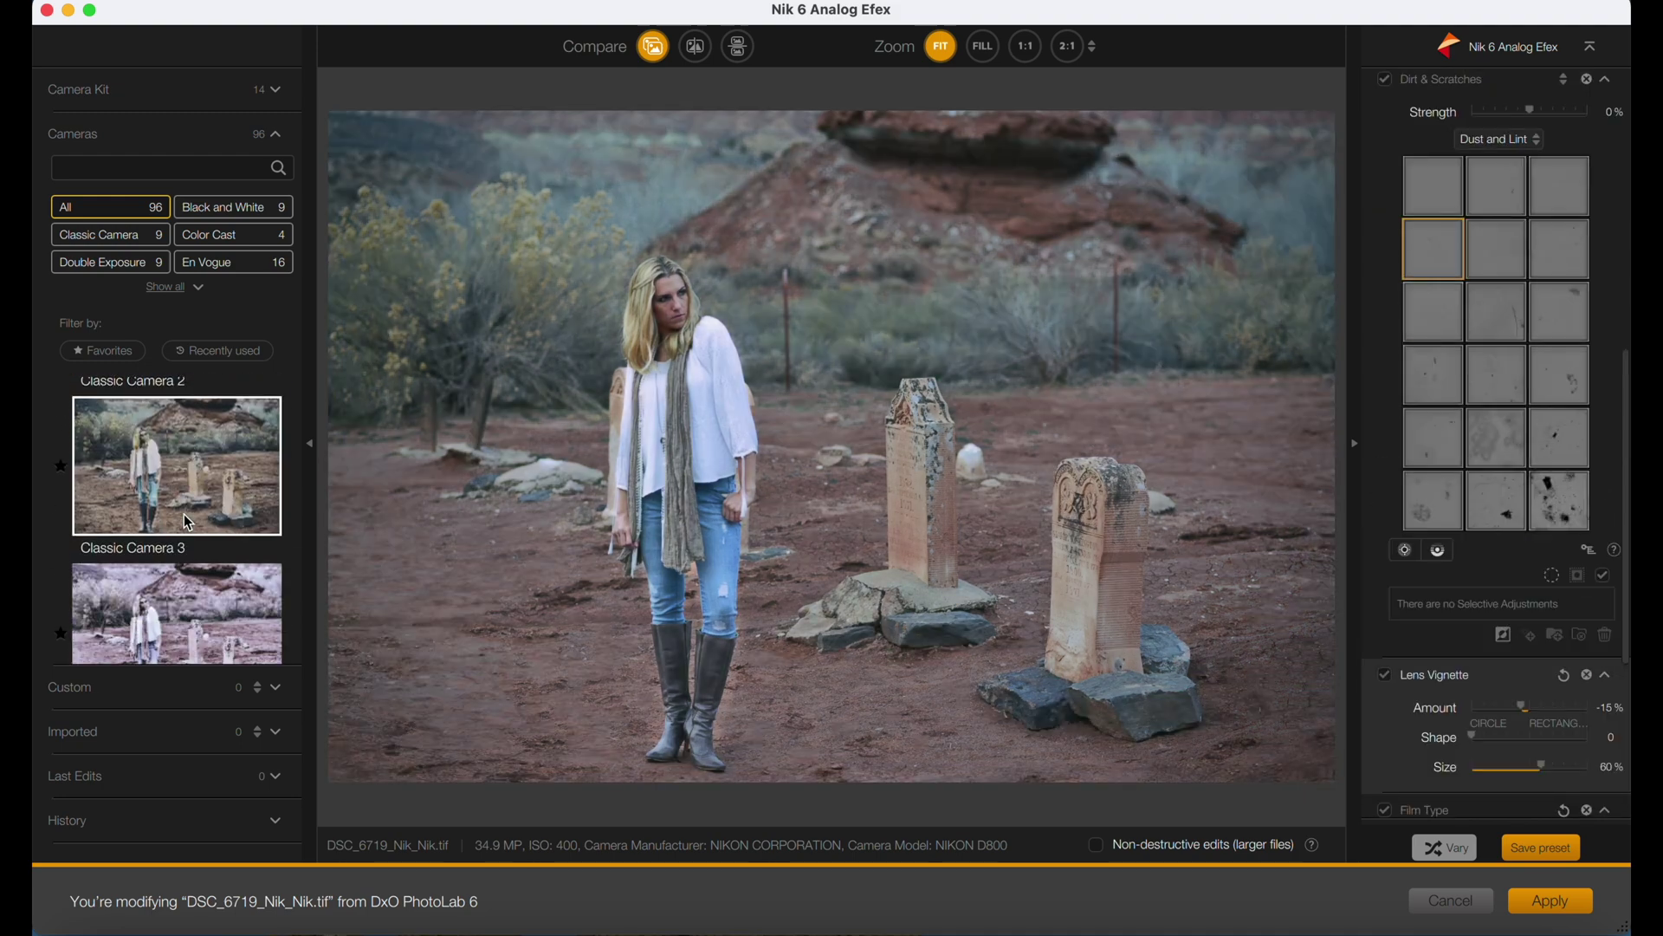
left_click(186, 480)
scroll(185, 480, "down", 17)
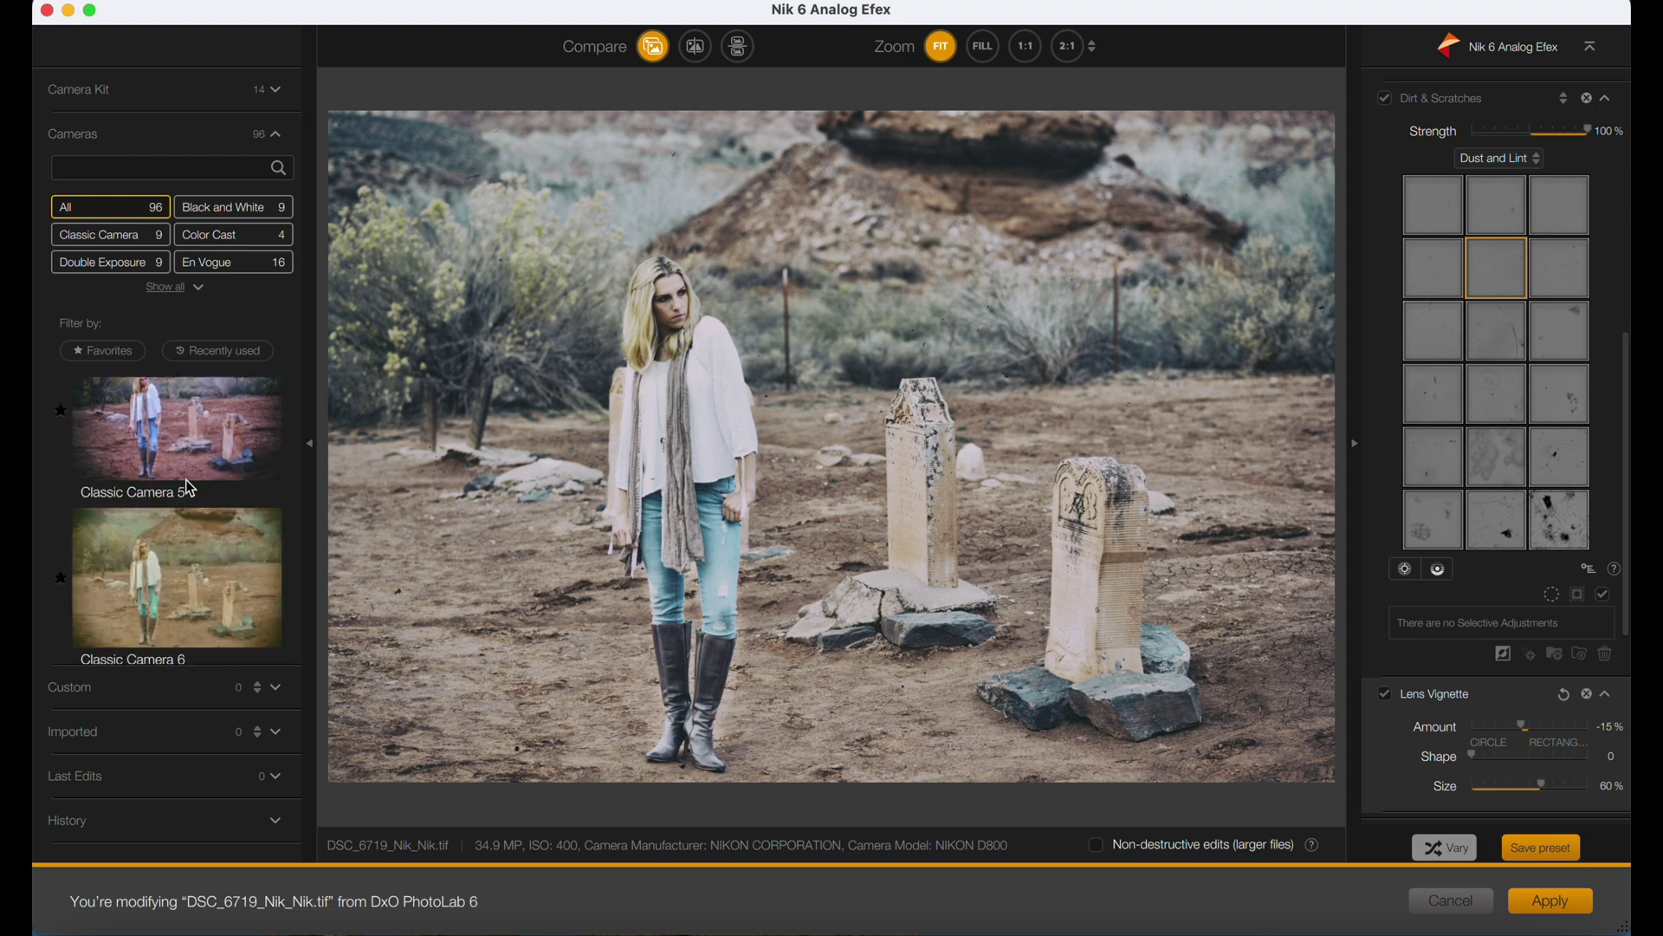
scroll(186, 480, "down", 6)
Apply the Blue Faded camera preset and keep its Film Type category on Cool.
left_click(175, 420)
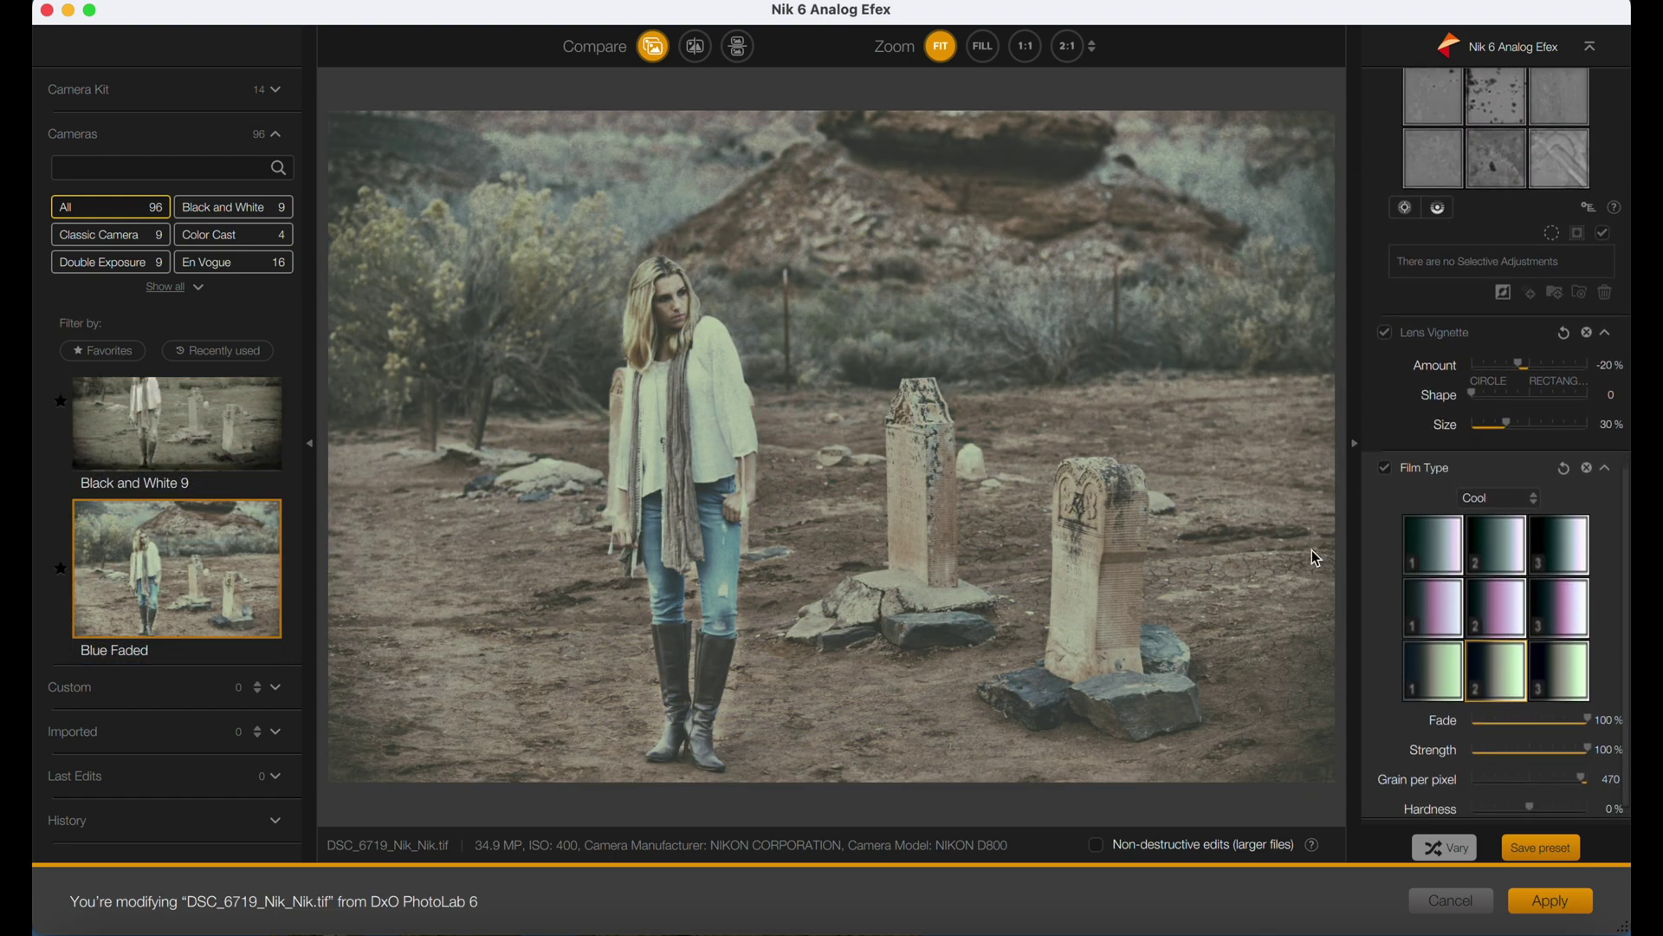
scroll(1516, 492, "down", 1)
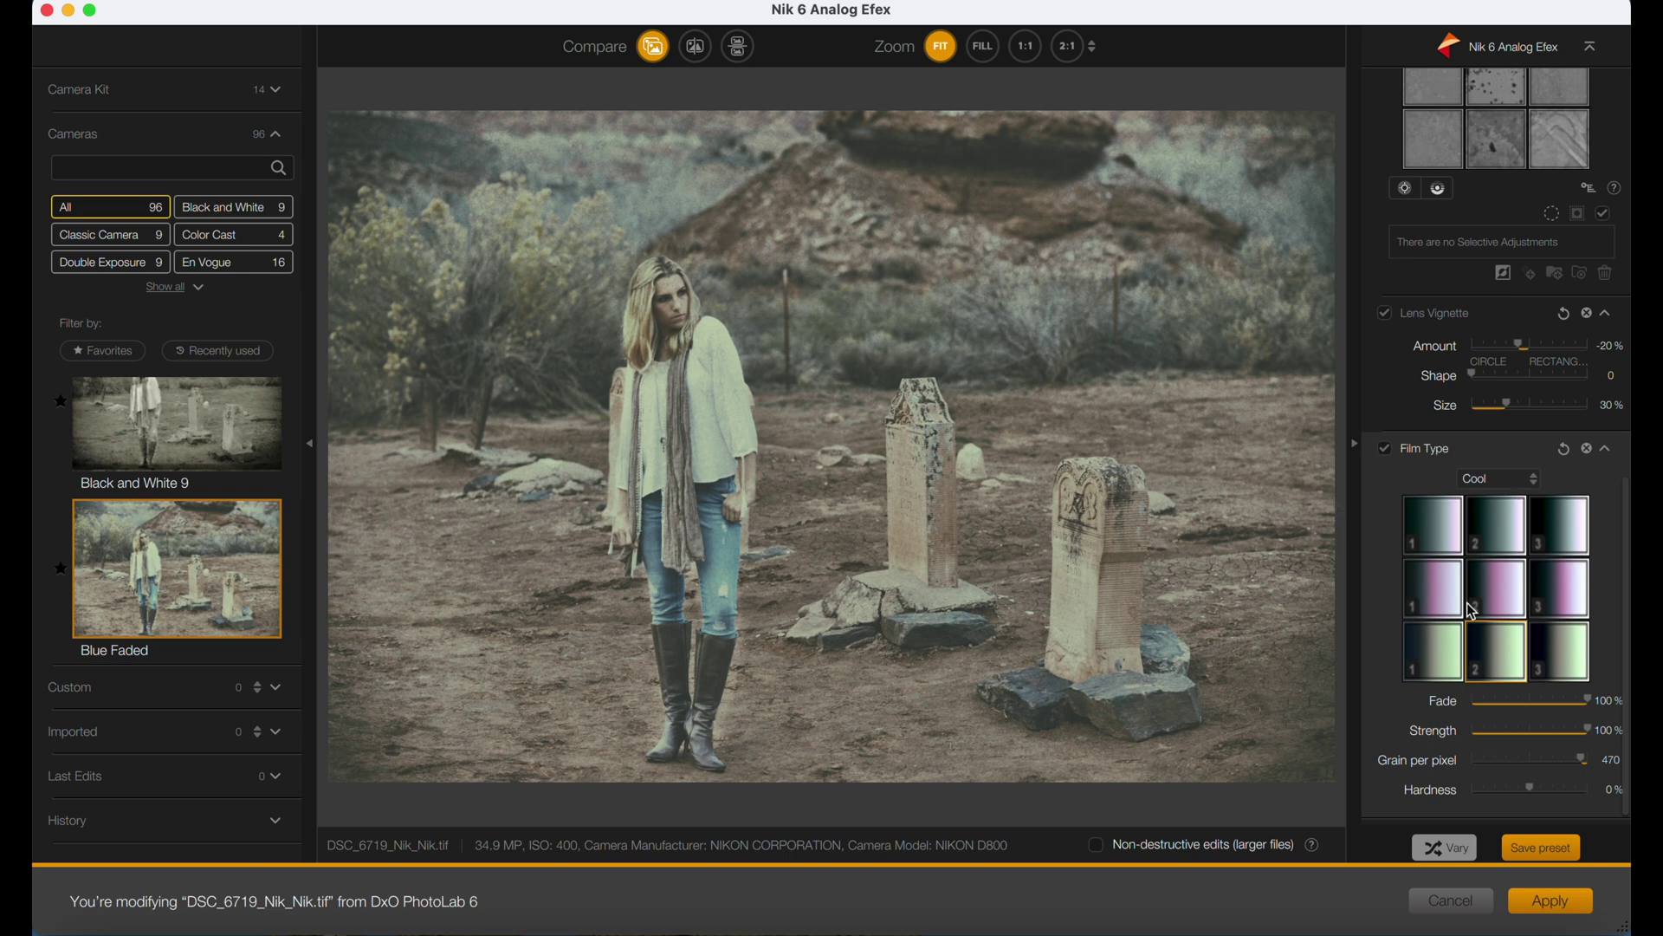
left_click(1535, 480)
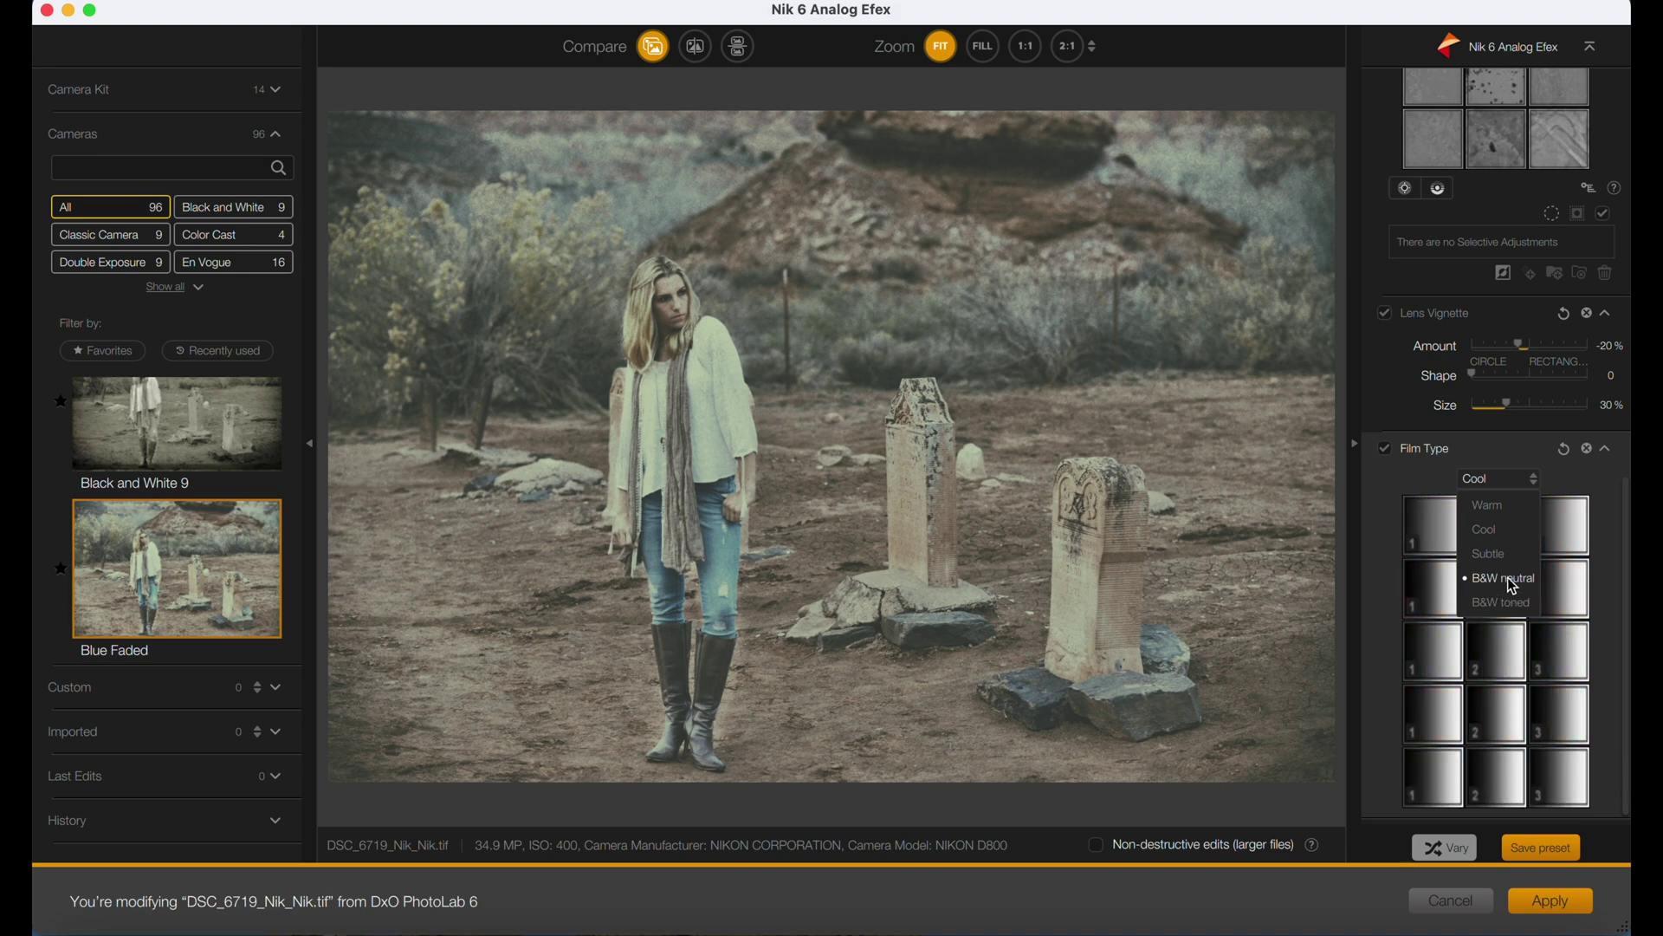
left_click(1508, 532)
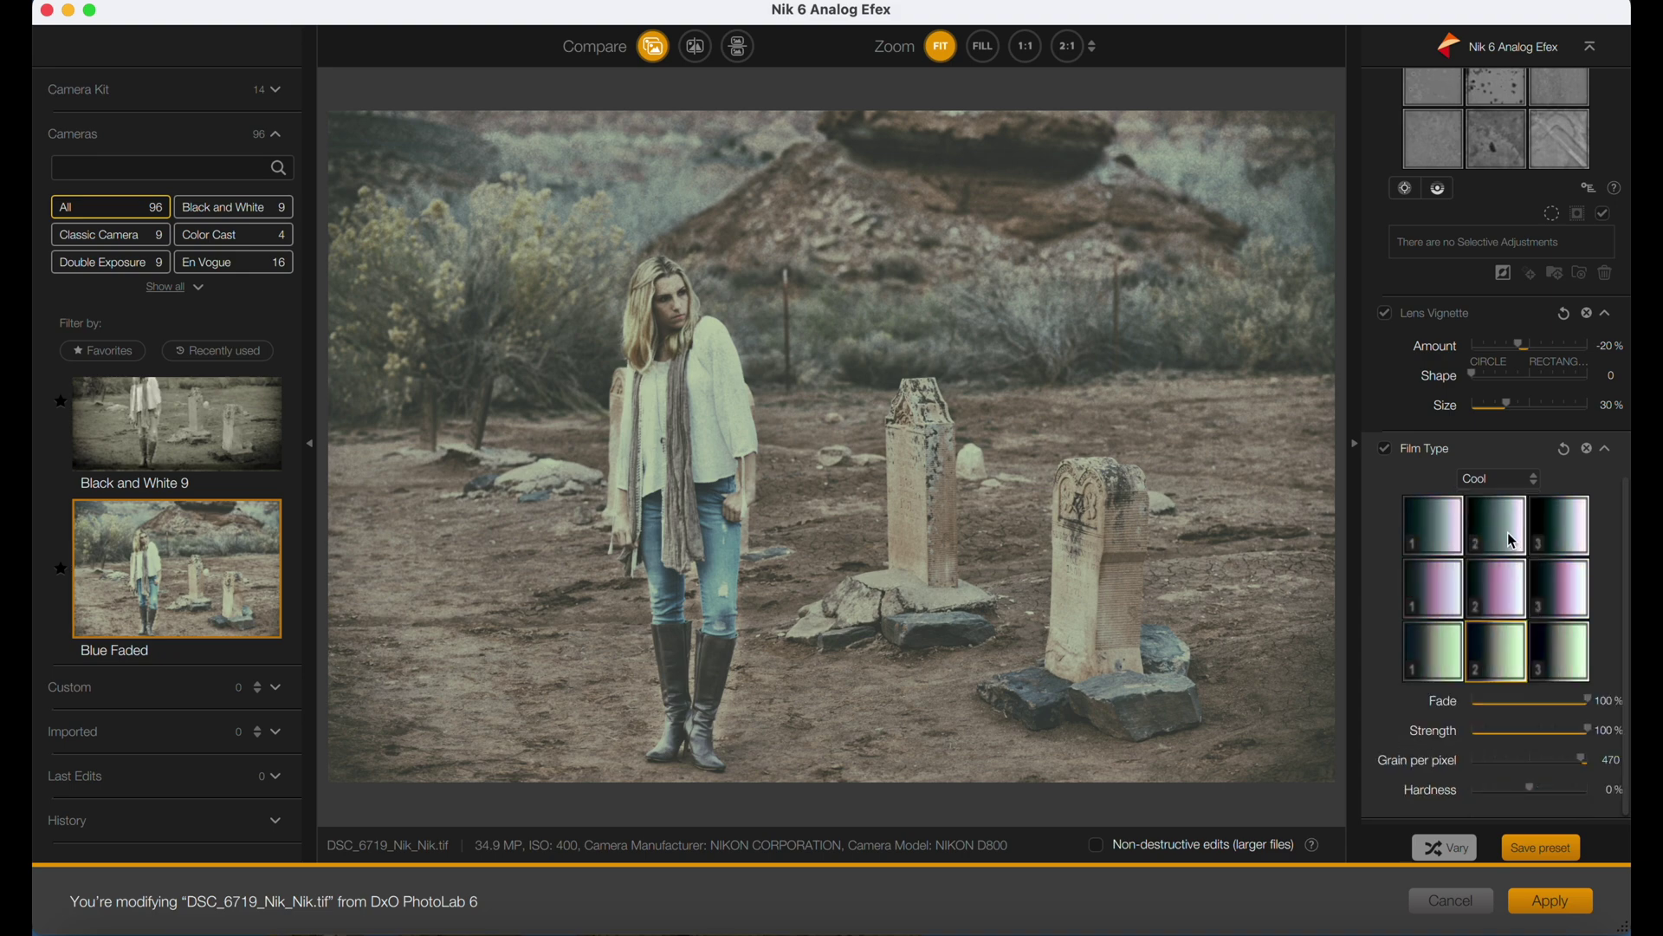
Compare the Glacier 1, 2, and 3 film types on the photo and settle on Glacier 1.
left_click(1431, 527)
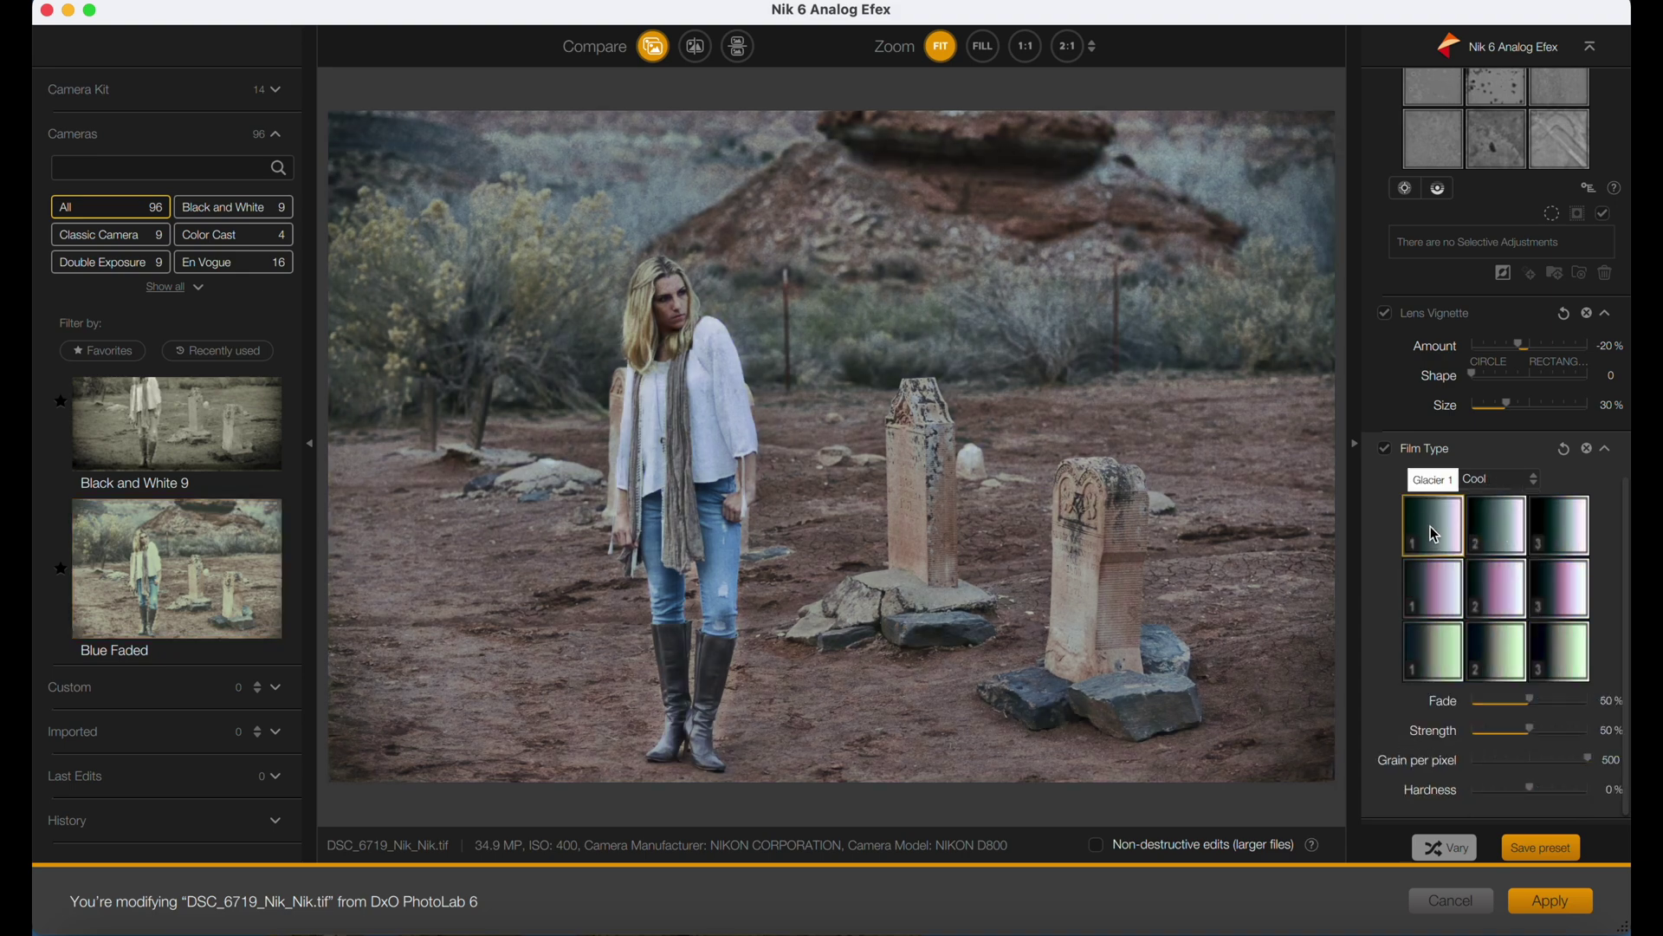
left_click(1490, 523)
left_click(1555, 522)
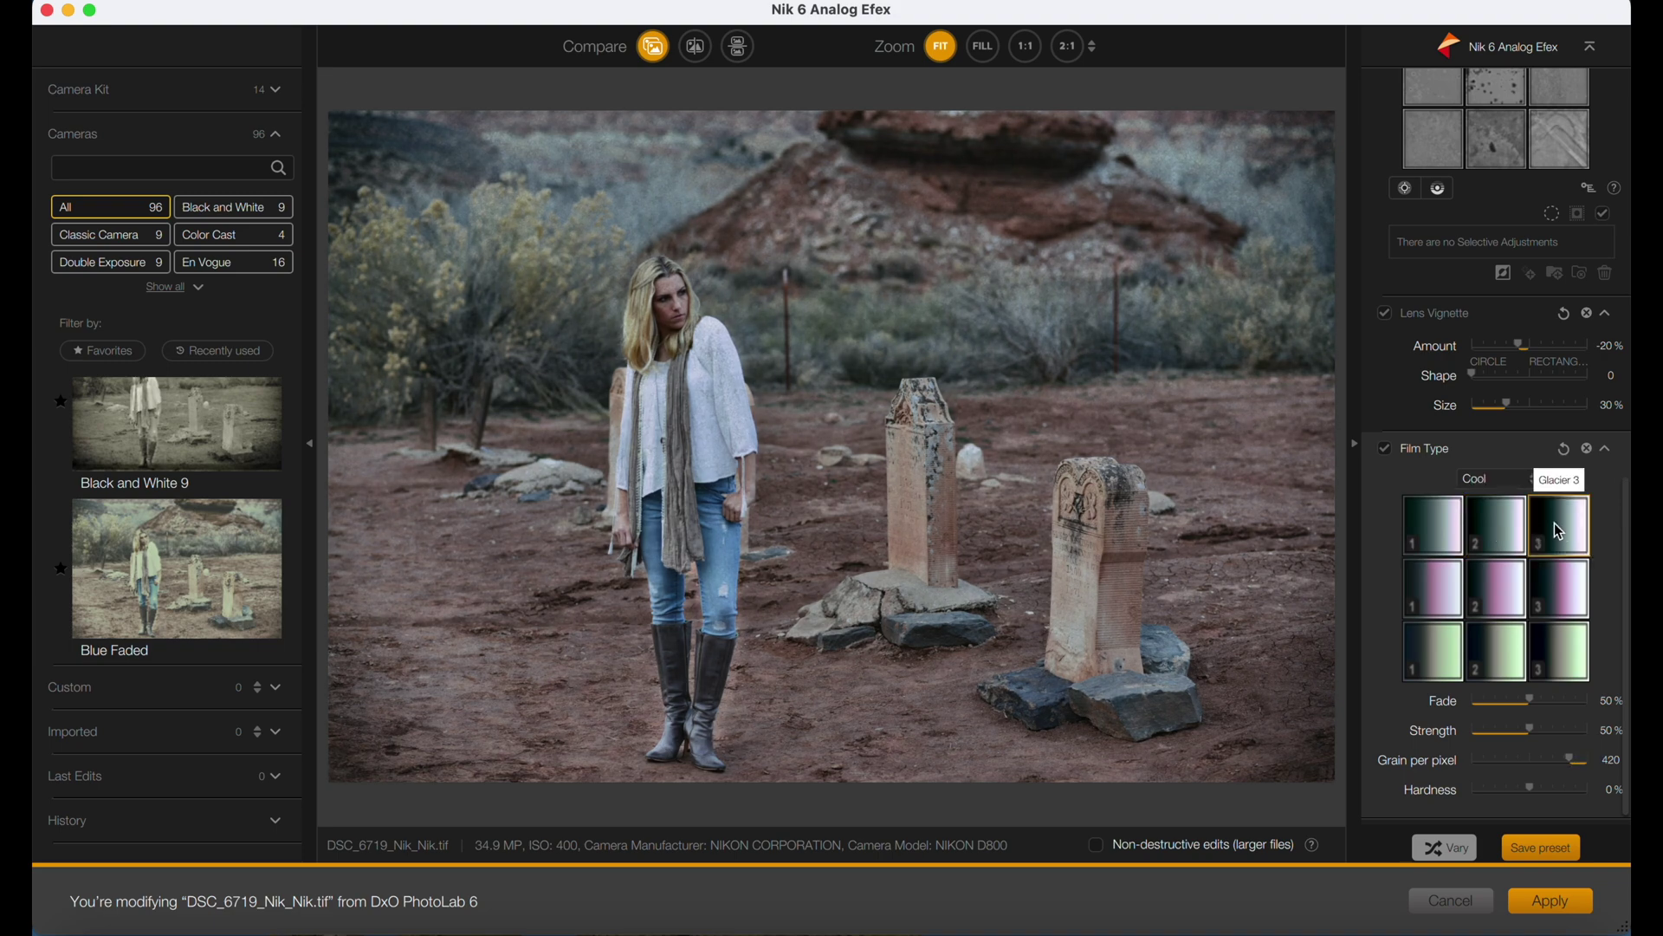
left_click(1499, 522)
left_click(1442, 523)
left_click(1489, 523)
left_click(1426, 524)
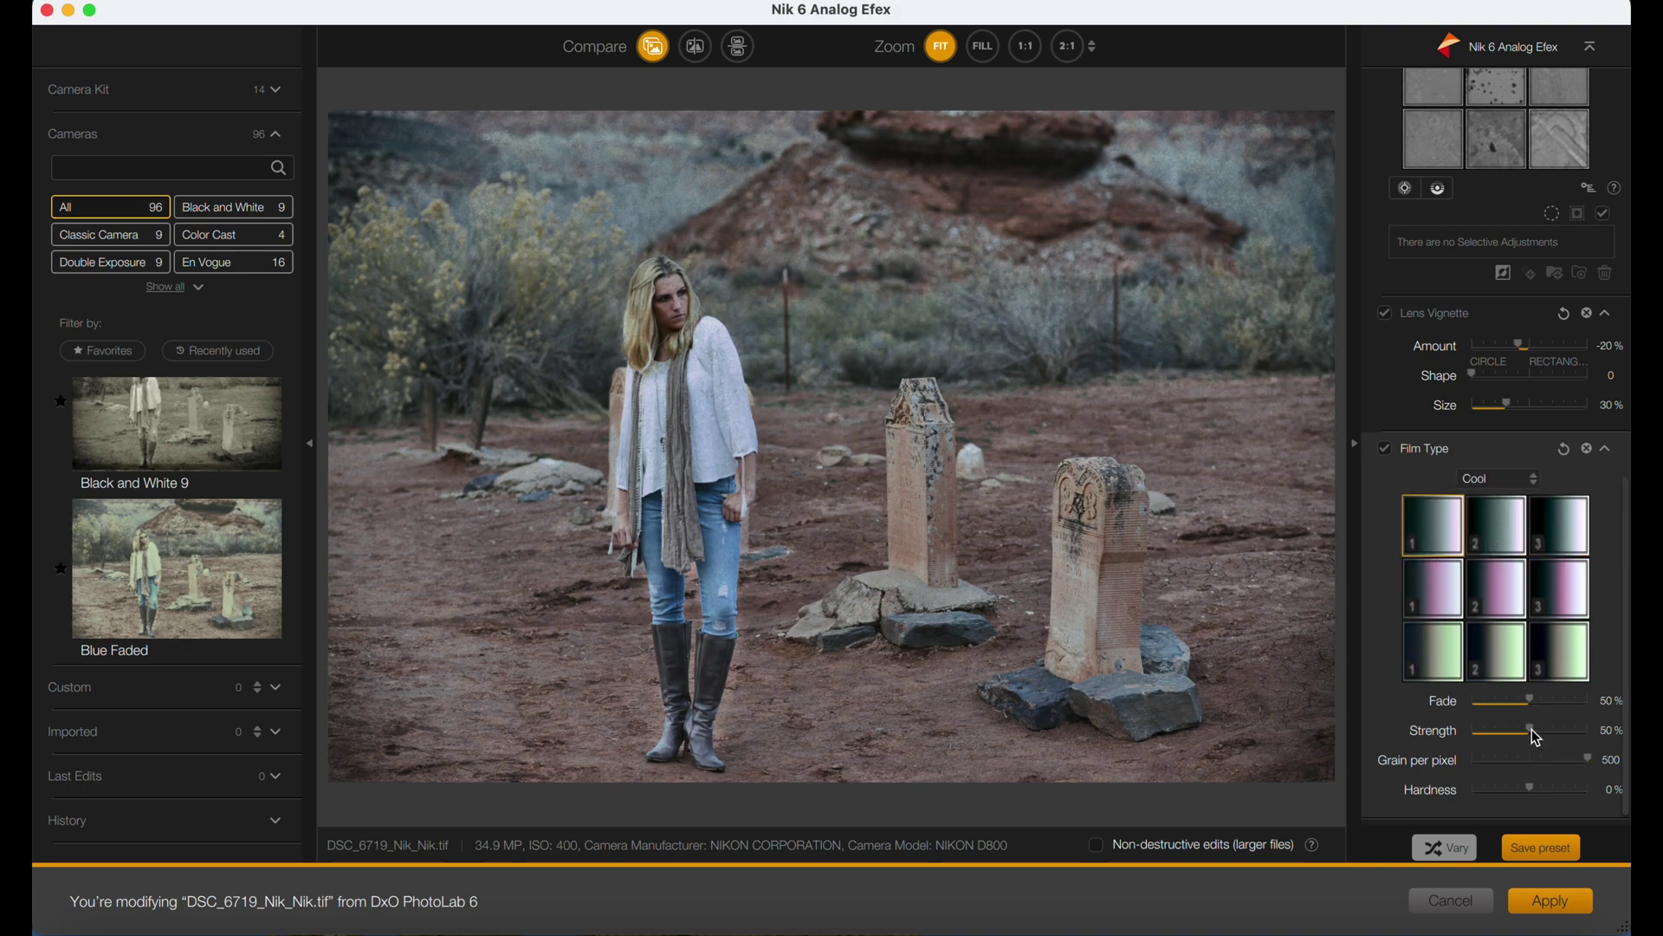
Try a lower Film Type strength, reset it to 50%, and review the Dirt & Scratches and Basic Adjustments settings.
left_click_drag(1532, 732, 1464, 740)
double_click(1464, 742)
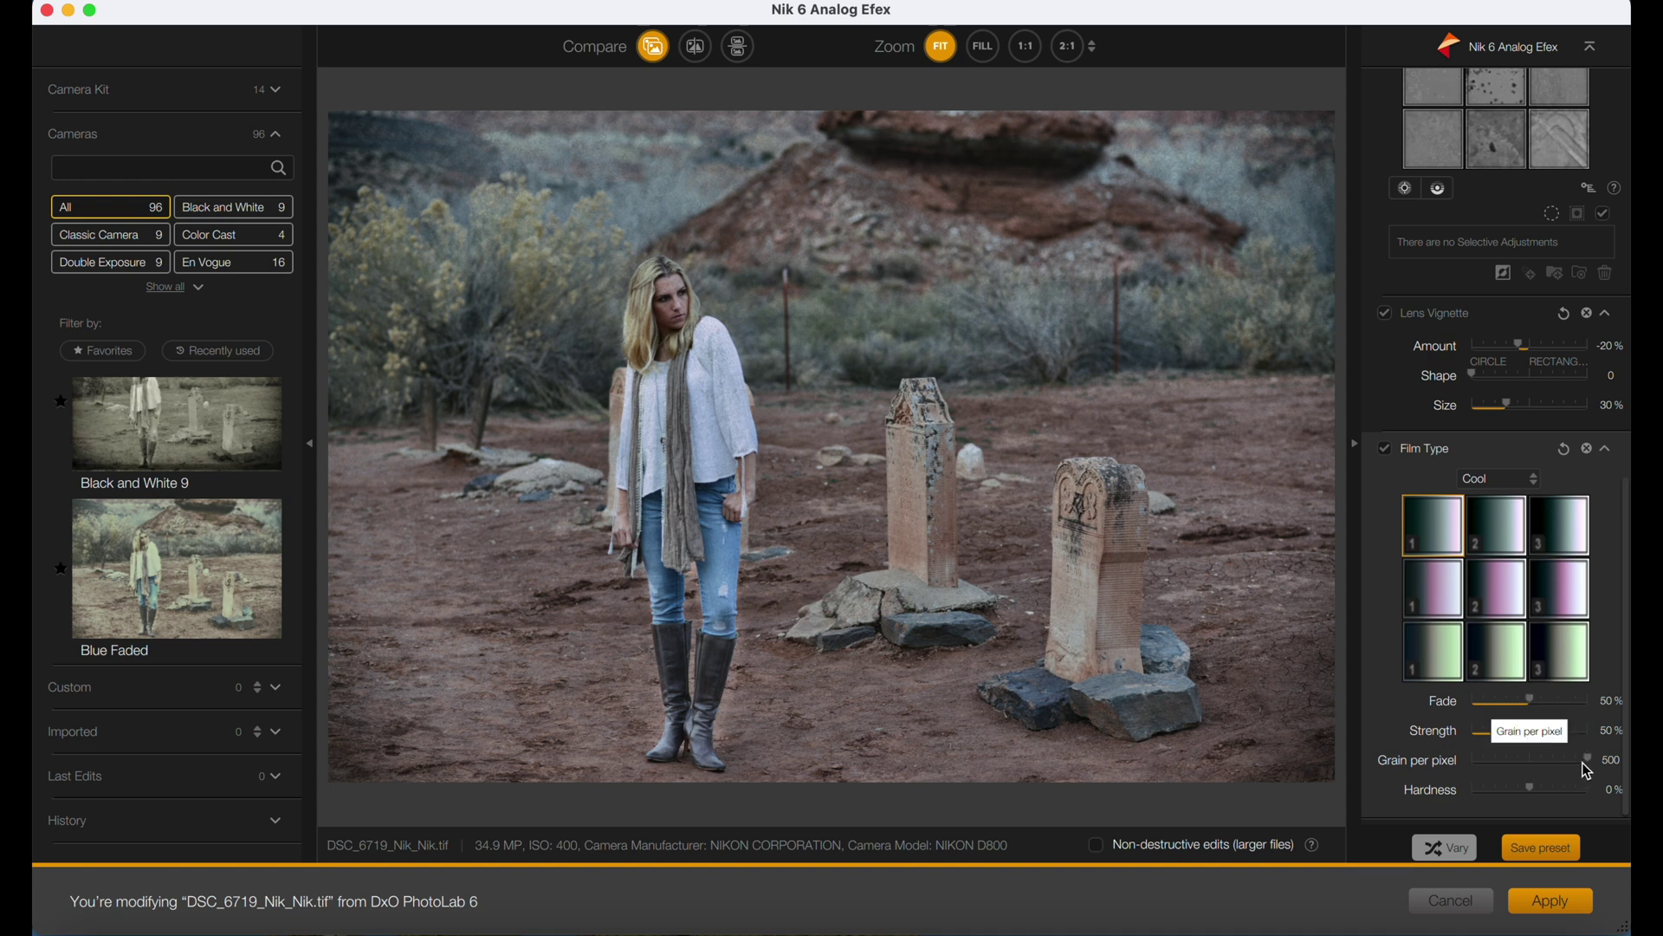
scroll(1579, 787, "up", 5)
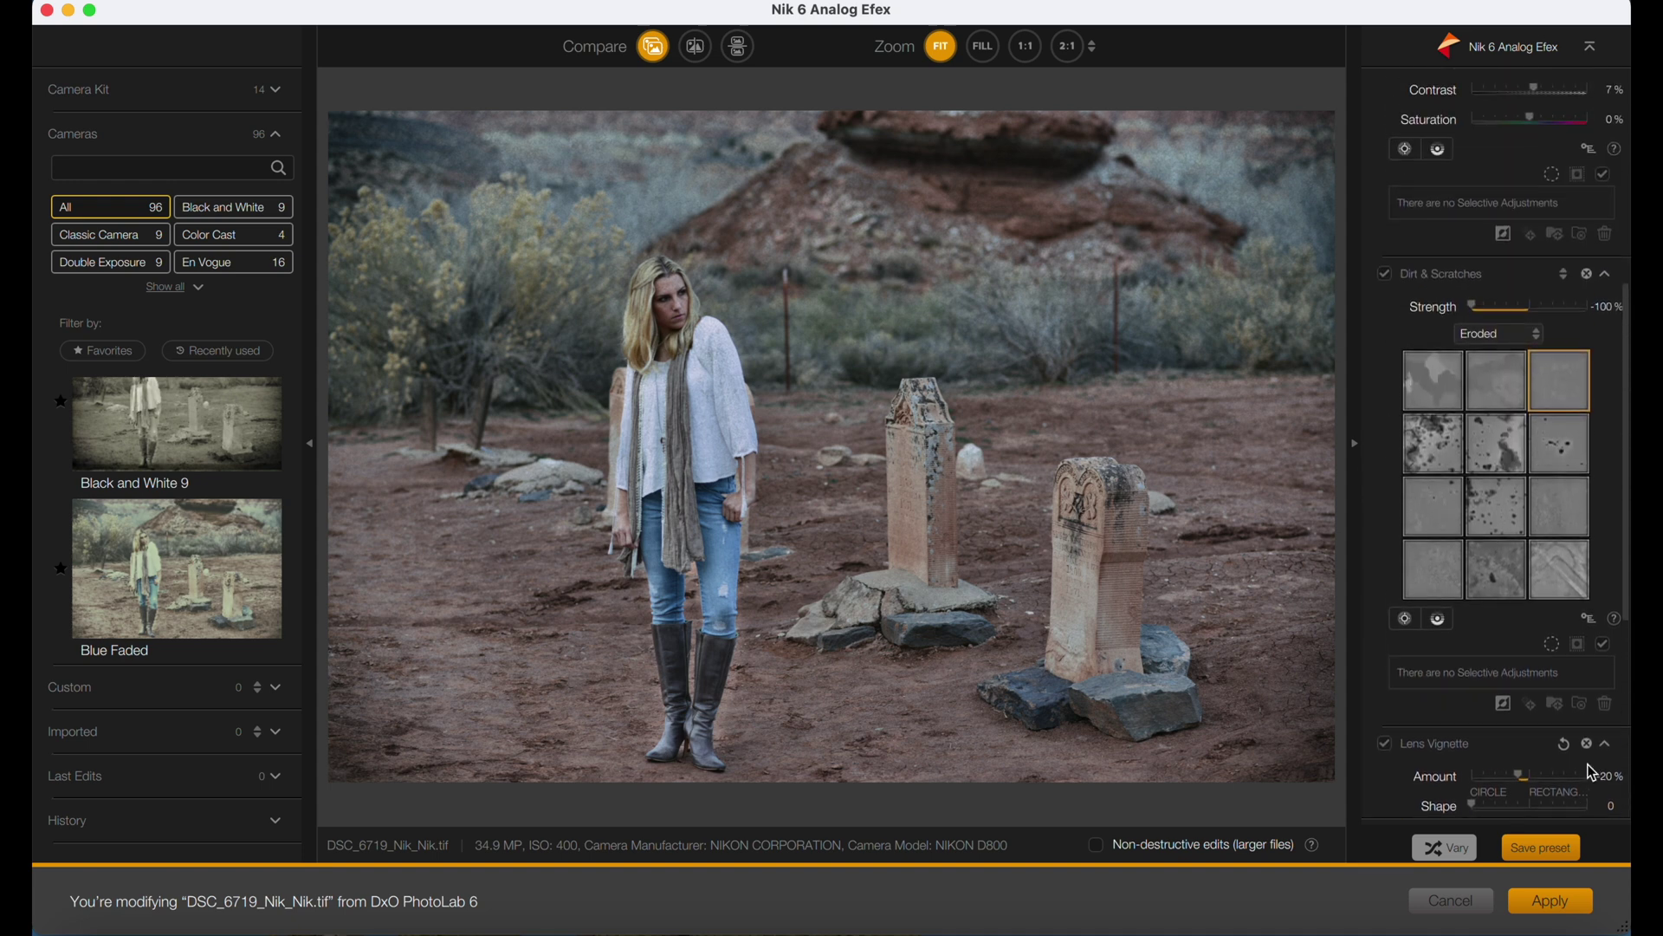
scroll(1551, 771, "down", 1)
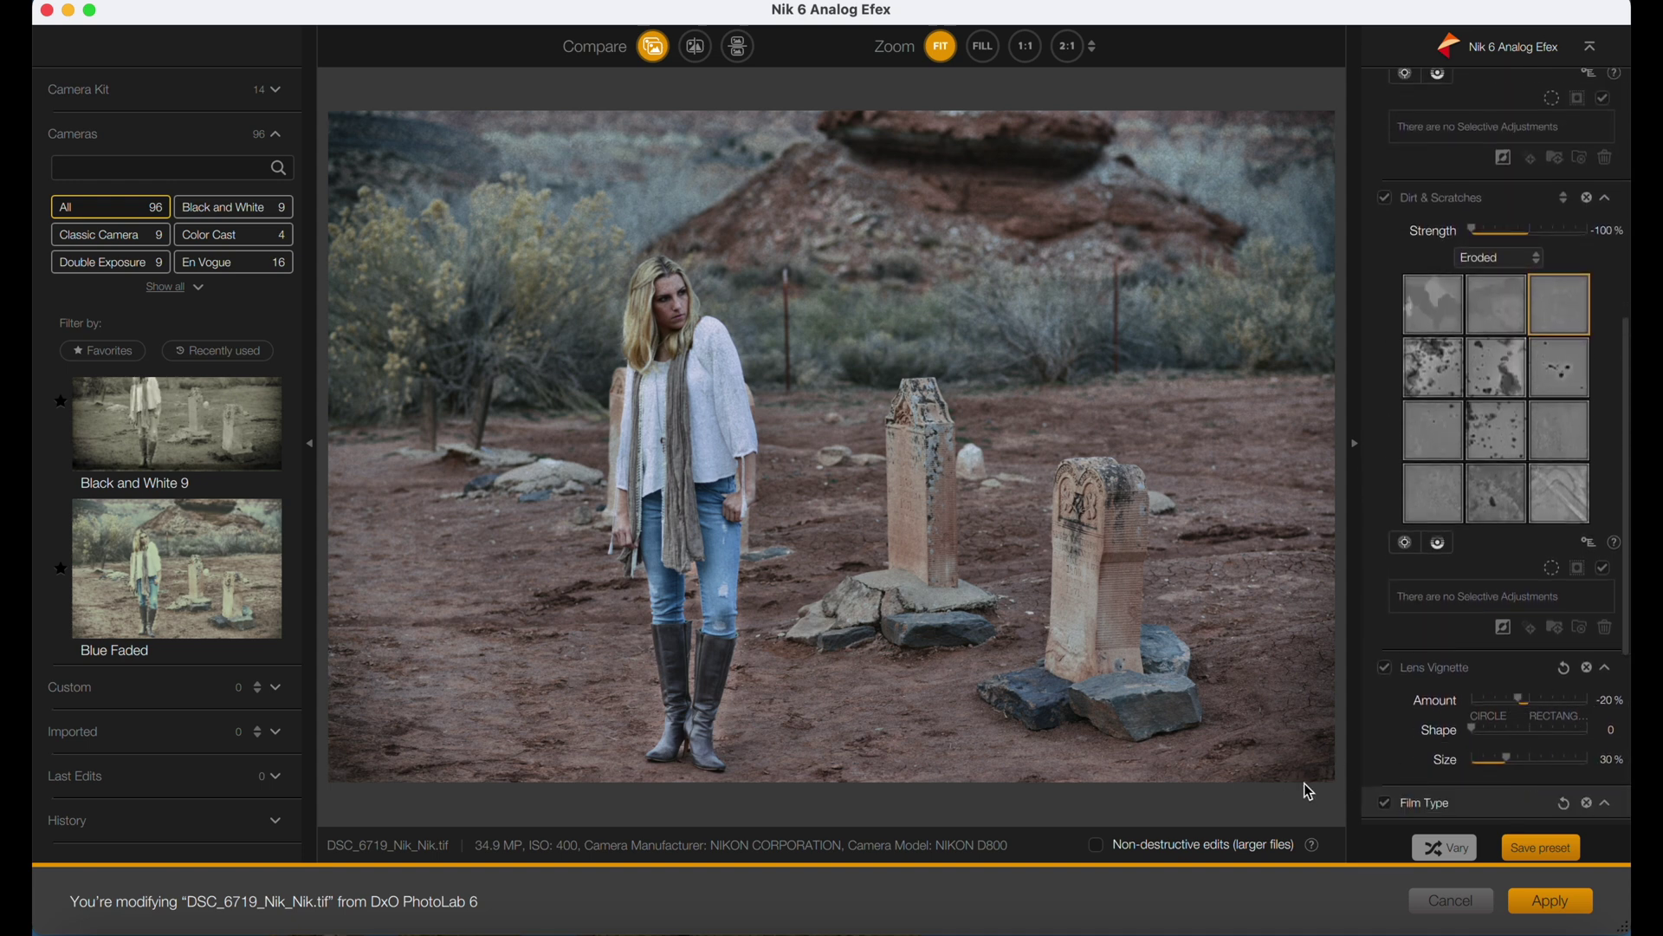
scroll(1427, 715, "up", 3)
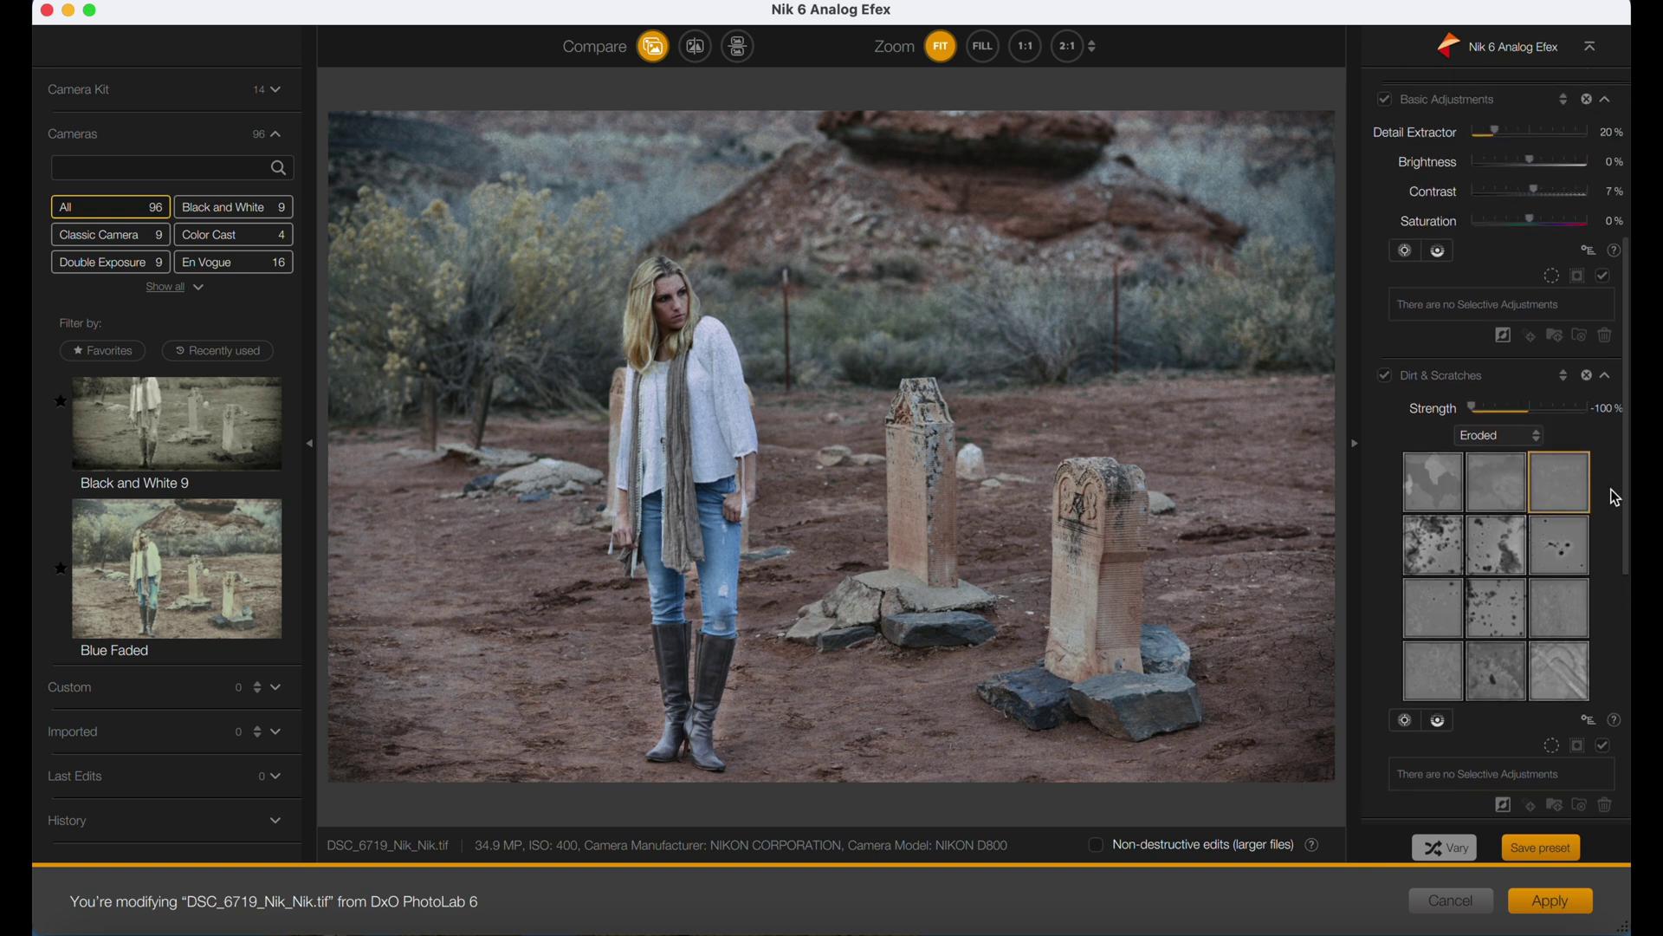
scroll(1616, 498, "up", 5)
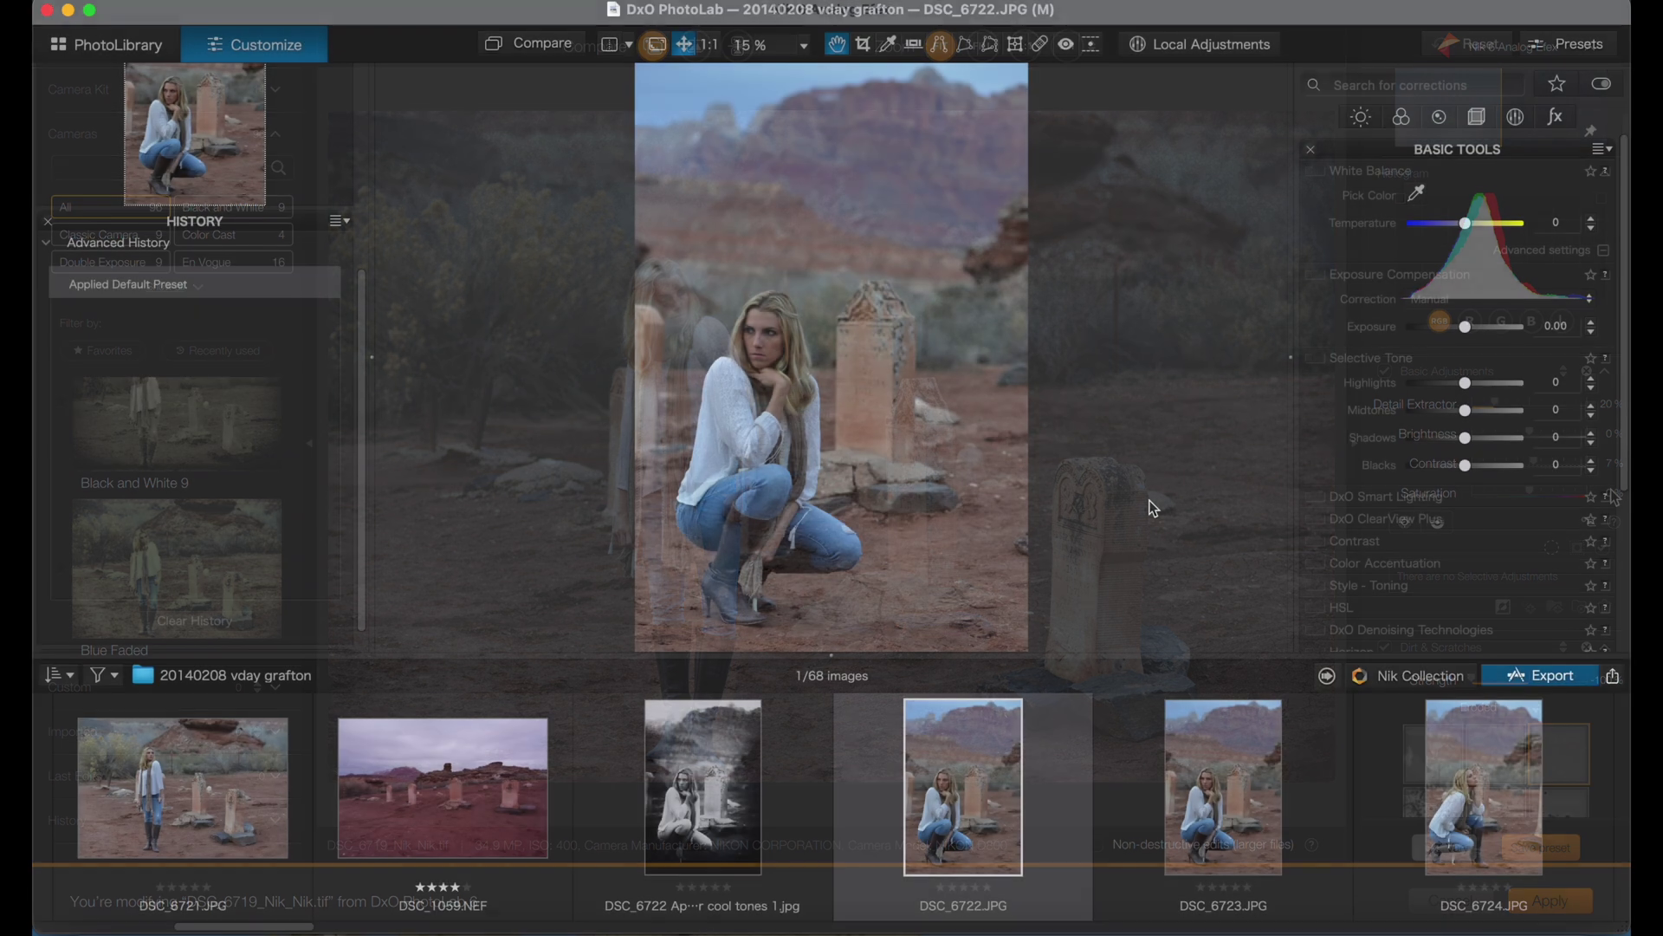
Send DSC_6722.JPG from DxO PhotoLab to Nik 6 Analog Efex and choose the Blue Faded camera preset.
left_click(1425, 675)
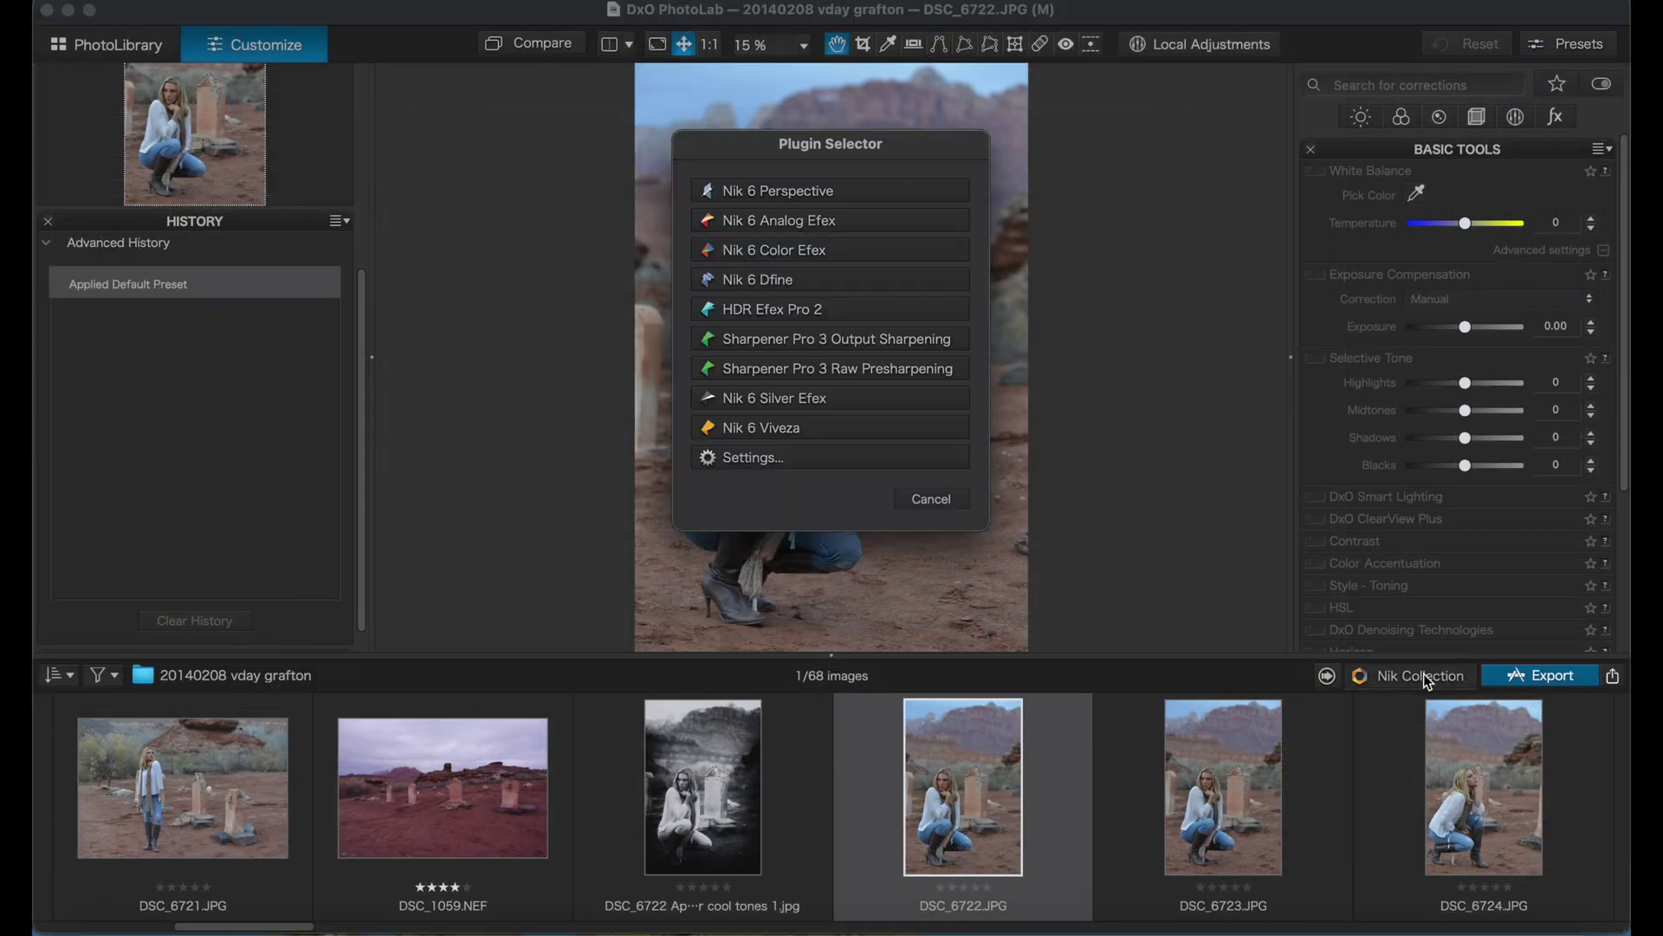
left_click(835, 221)
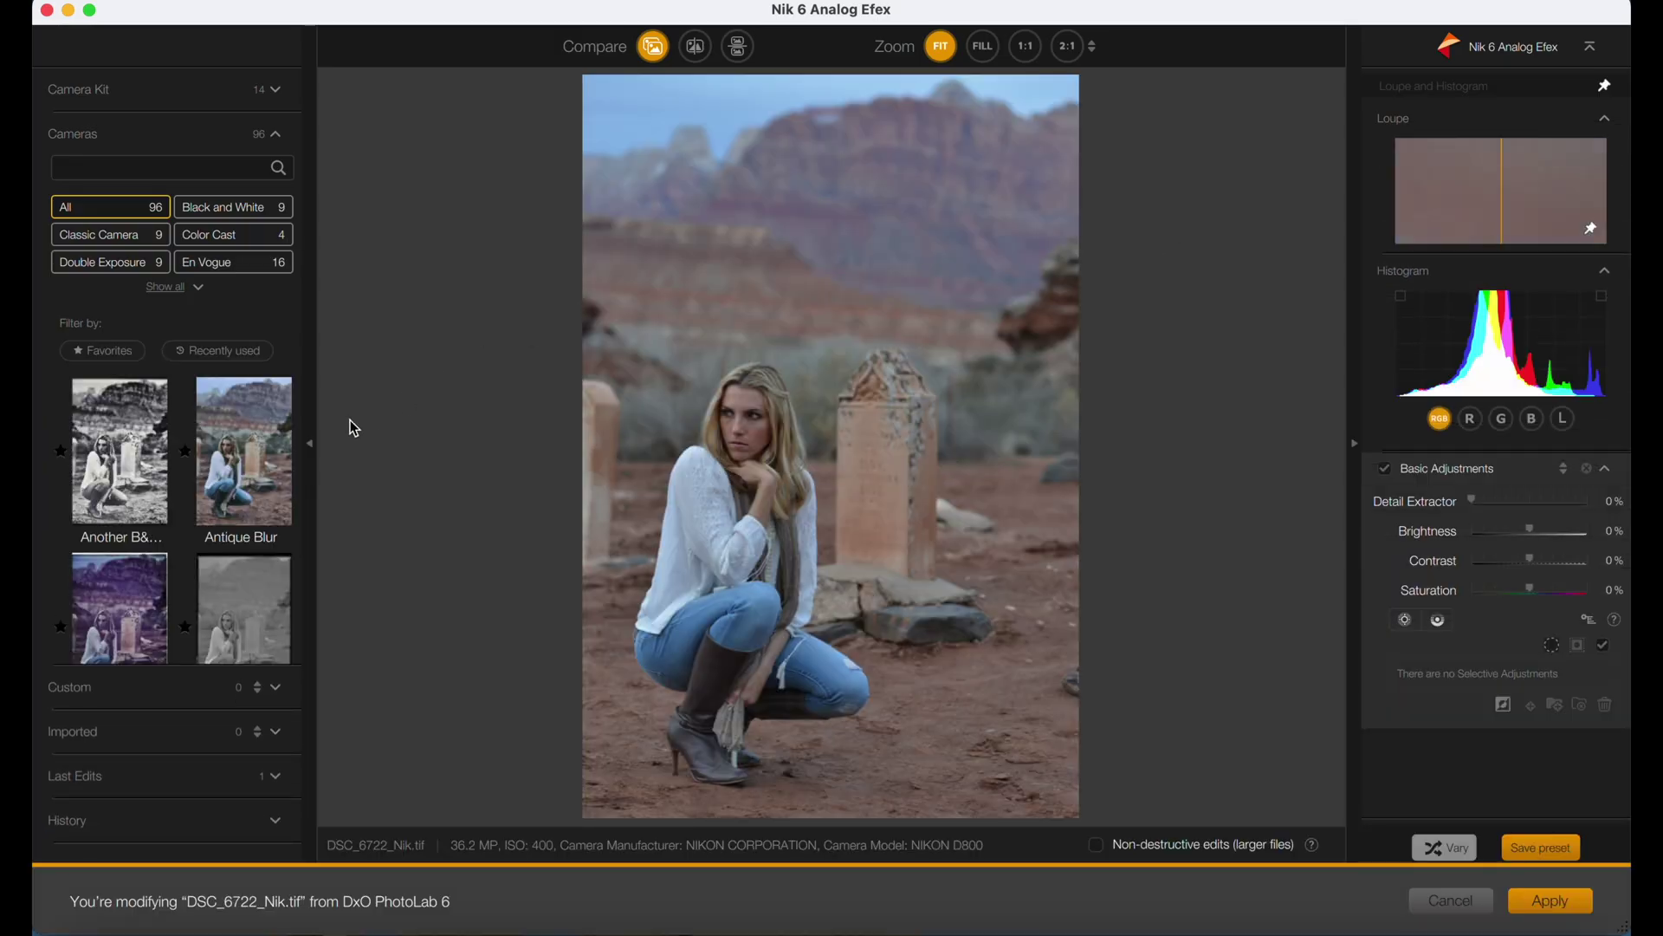
scroll(248, 466, "down", 2)
scroll(249, 469, "down", 10)
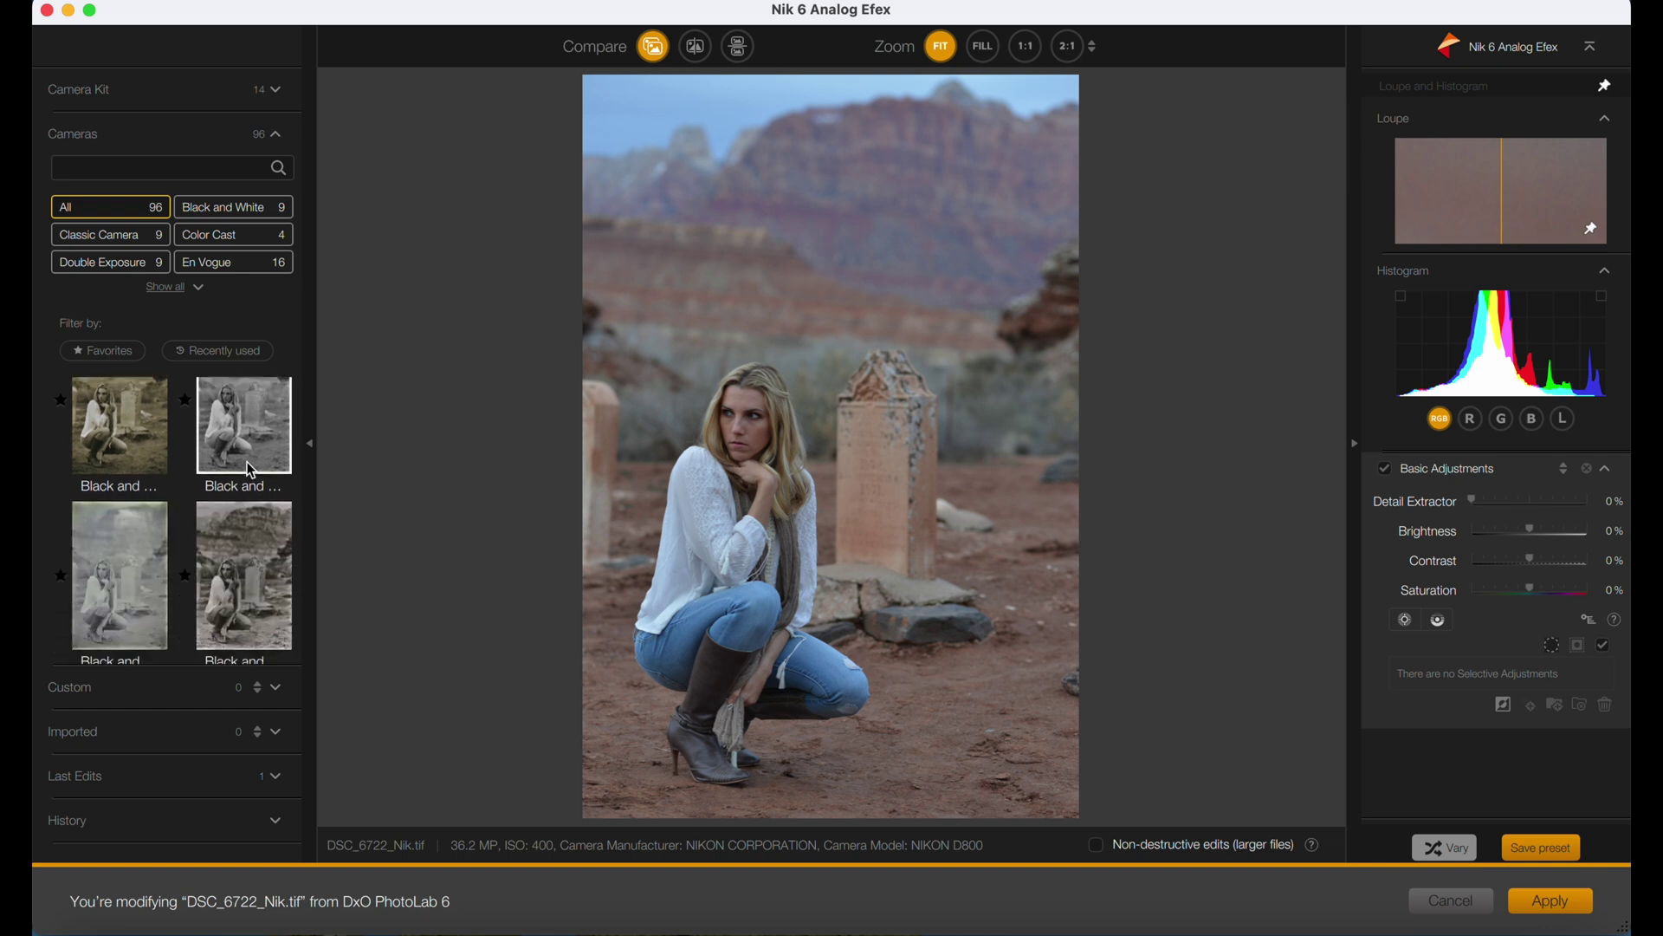
left_click(123, 558)
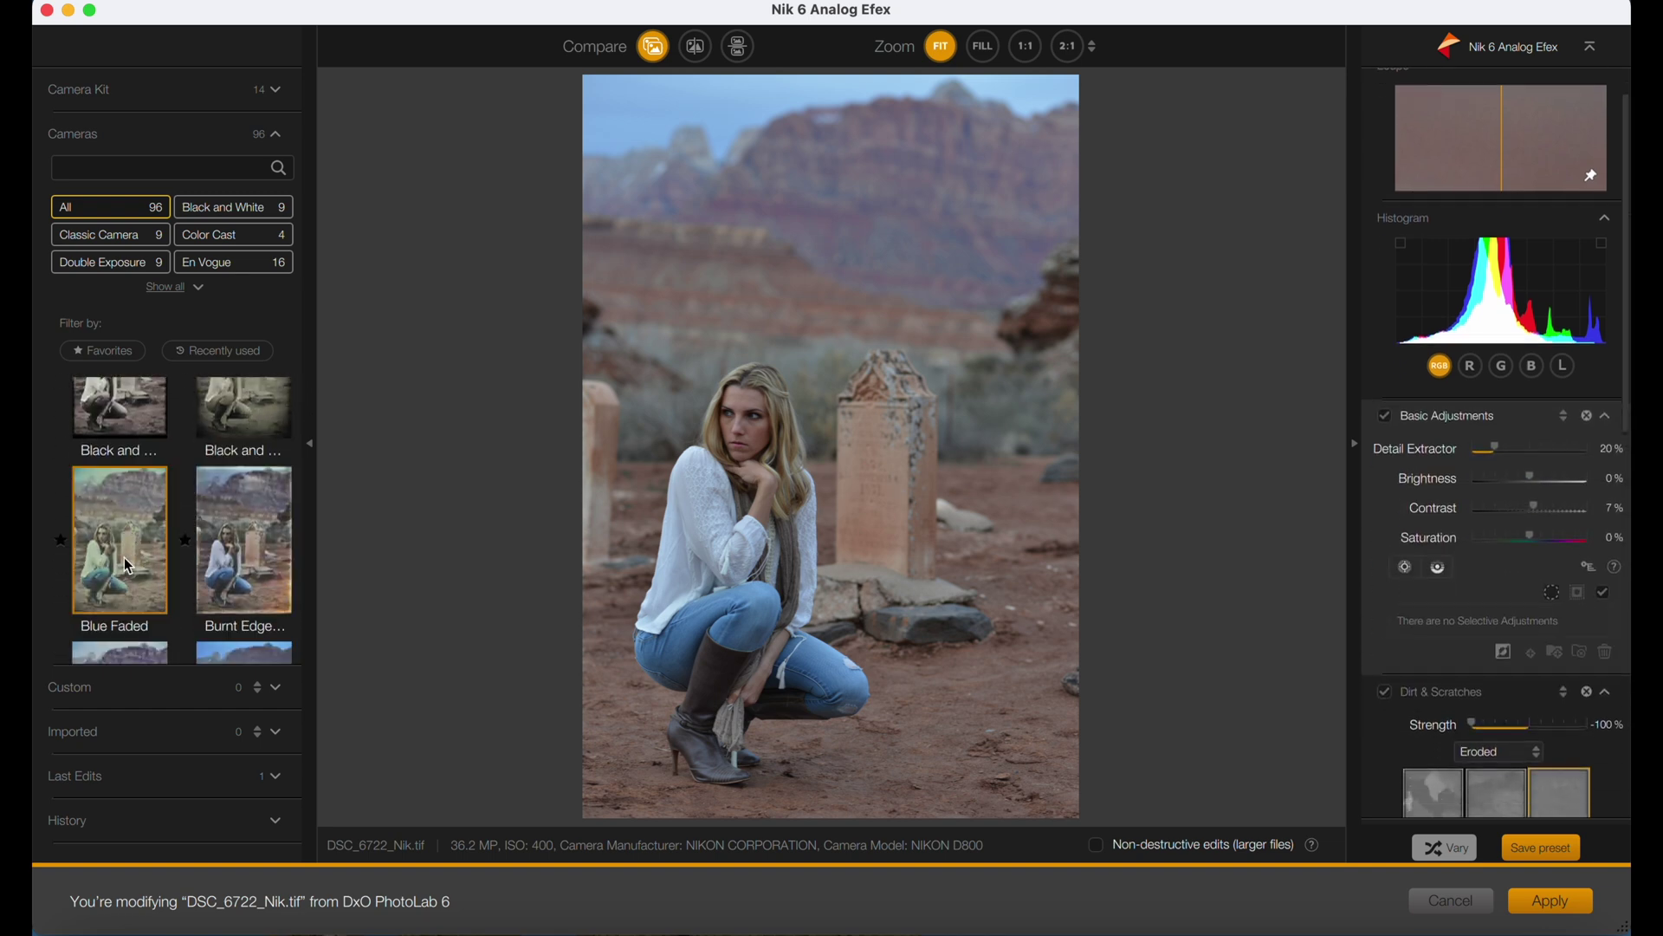
Try the Glacier 3 film type, switch to Glacier 1, and apply the edits to the photo.
scroll(1400, 646, "down", 10)
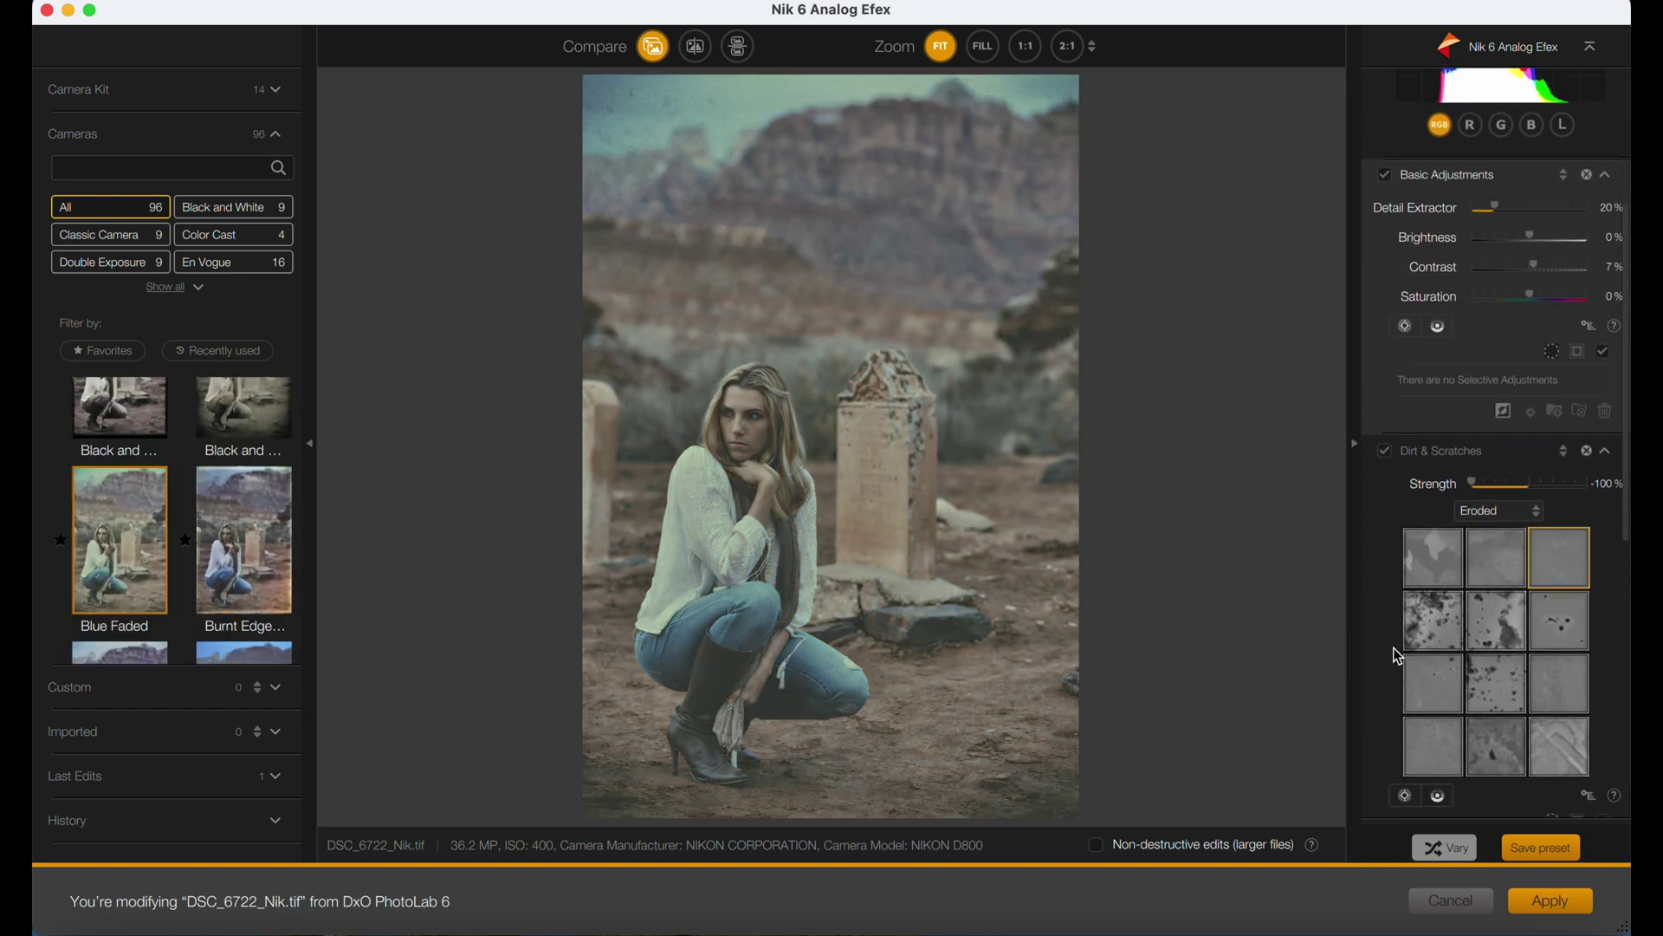
left_click(1561, 582)
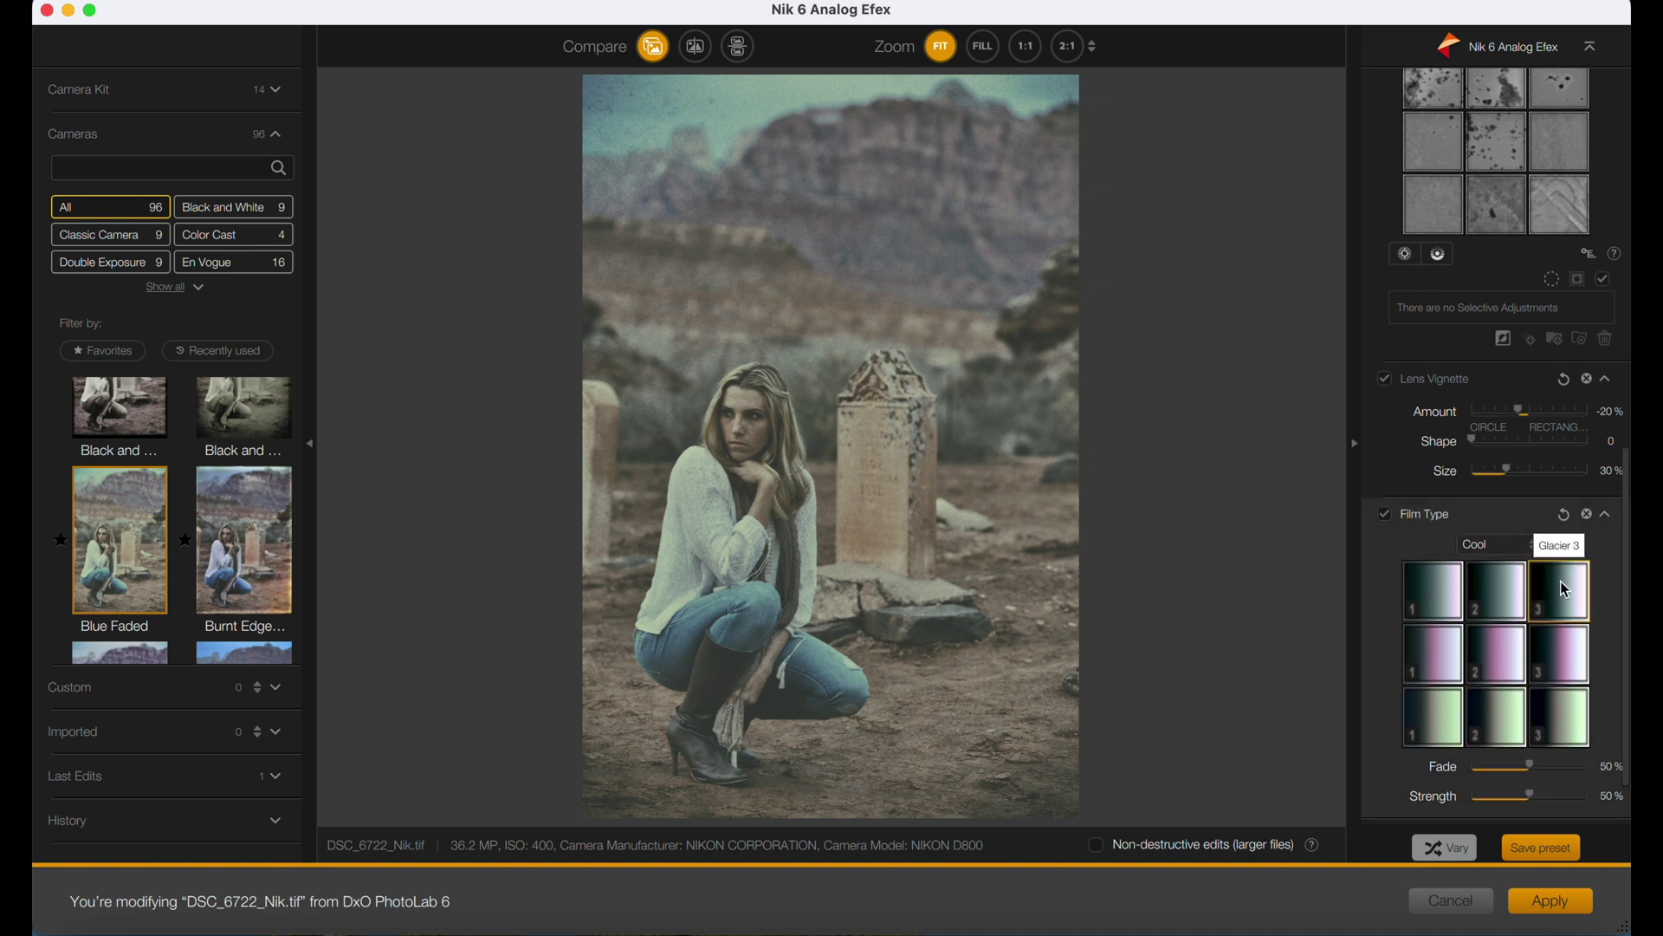
left_click(1424, 582)
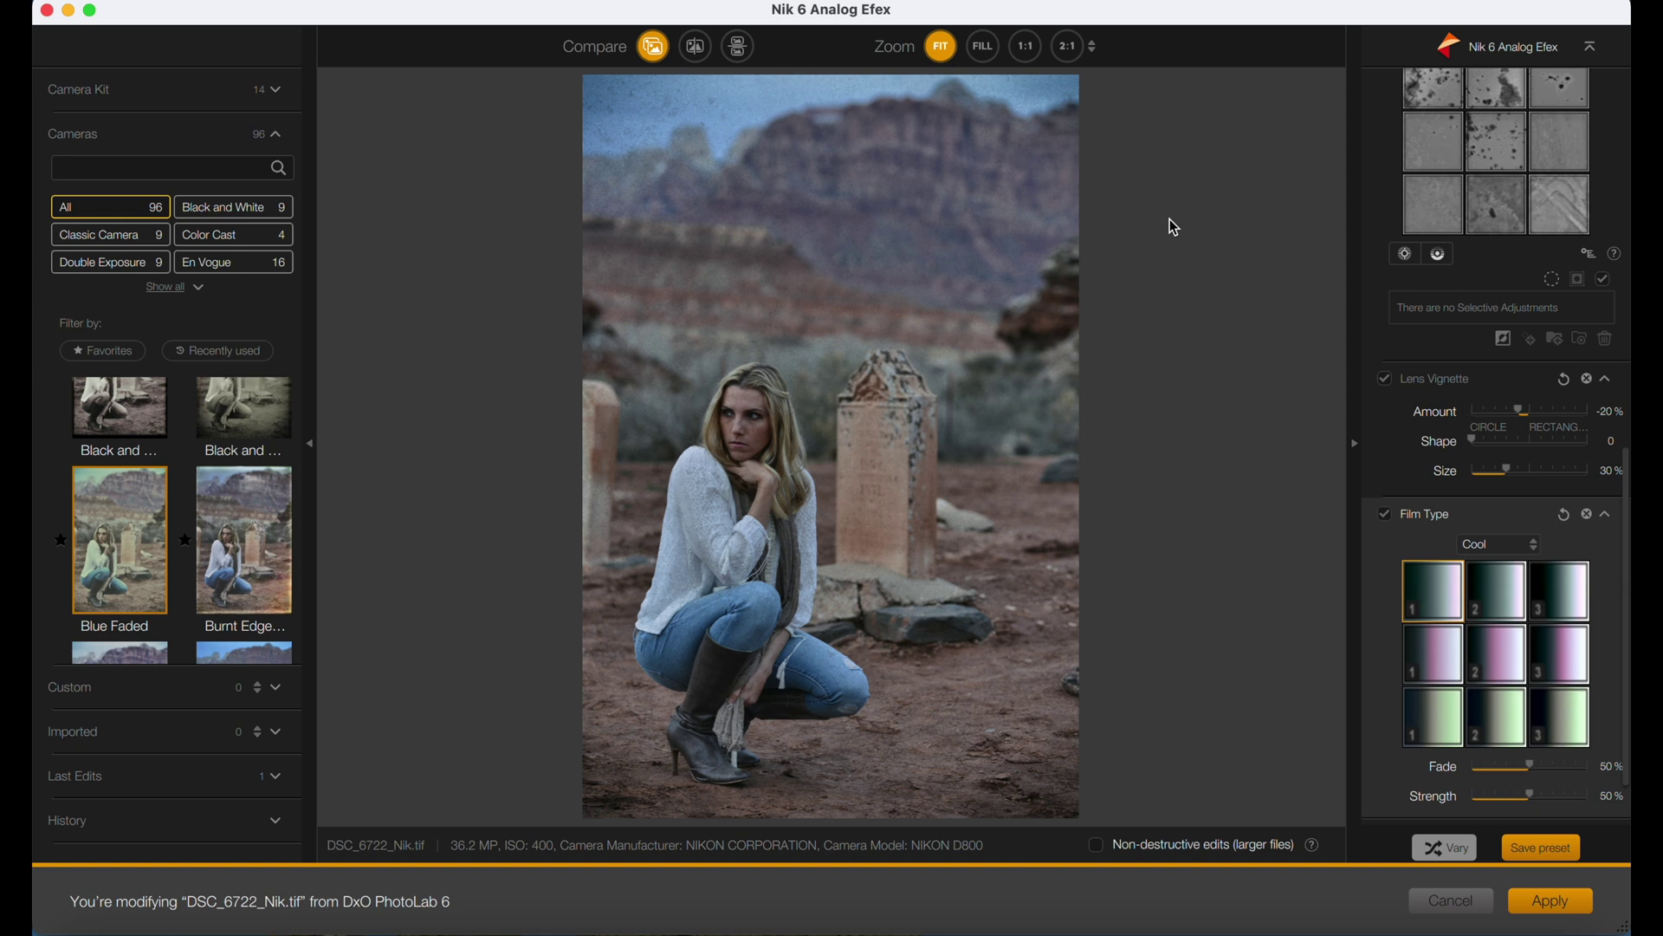
left_click(1536, 912)
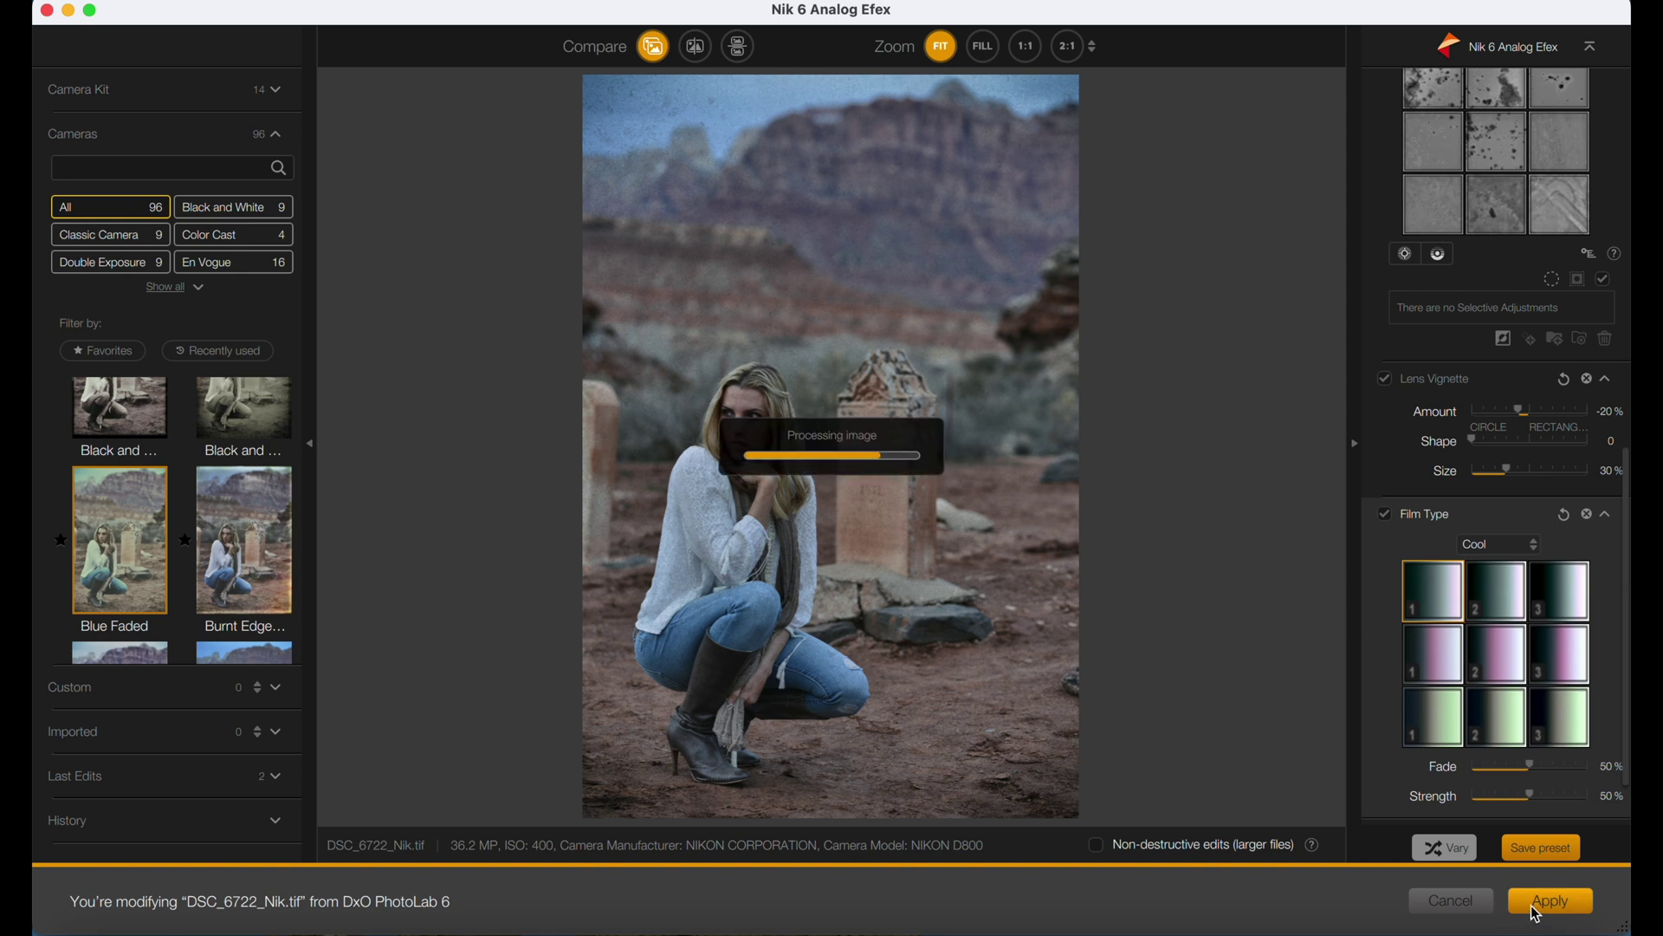